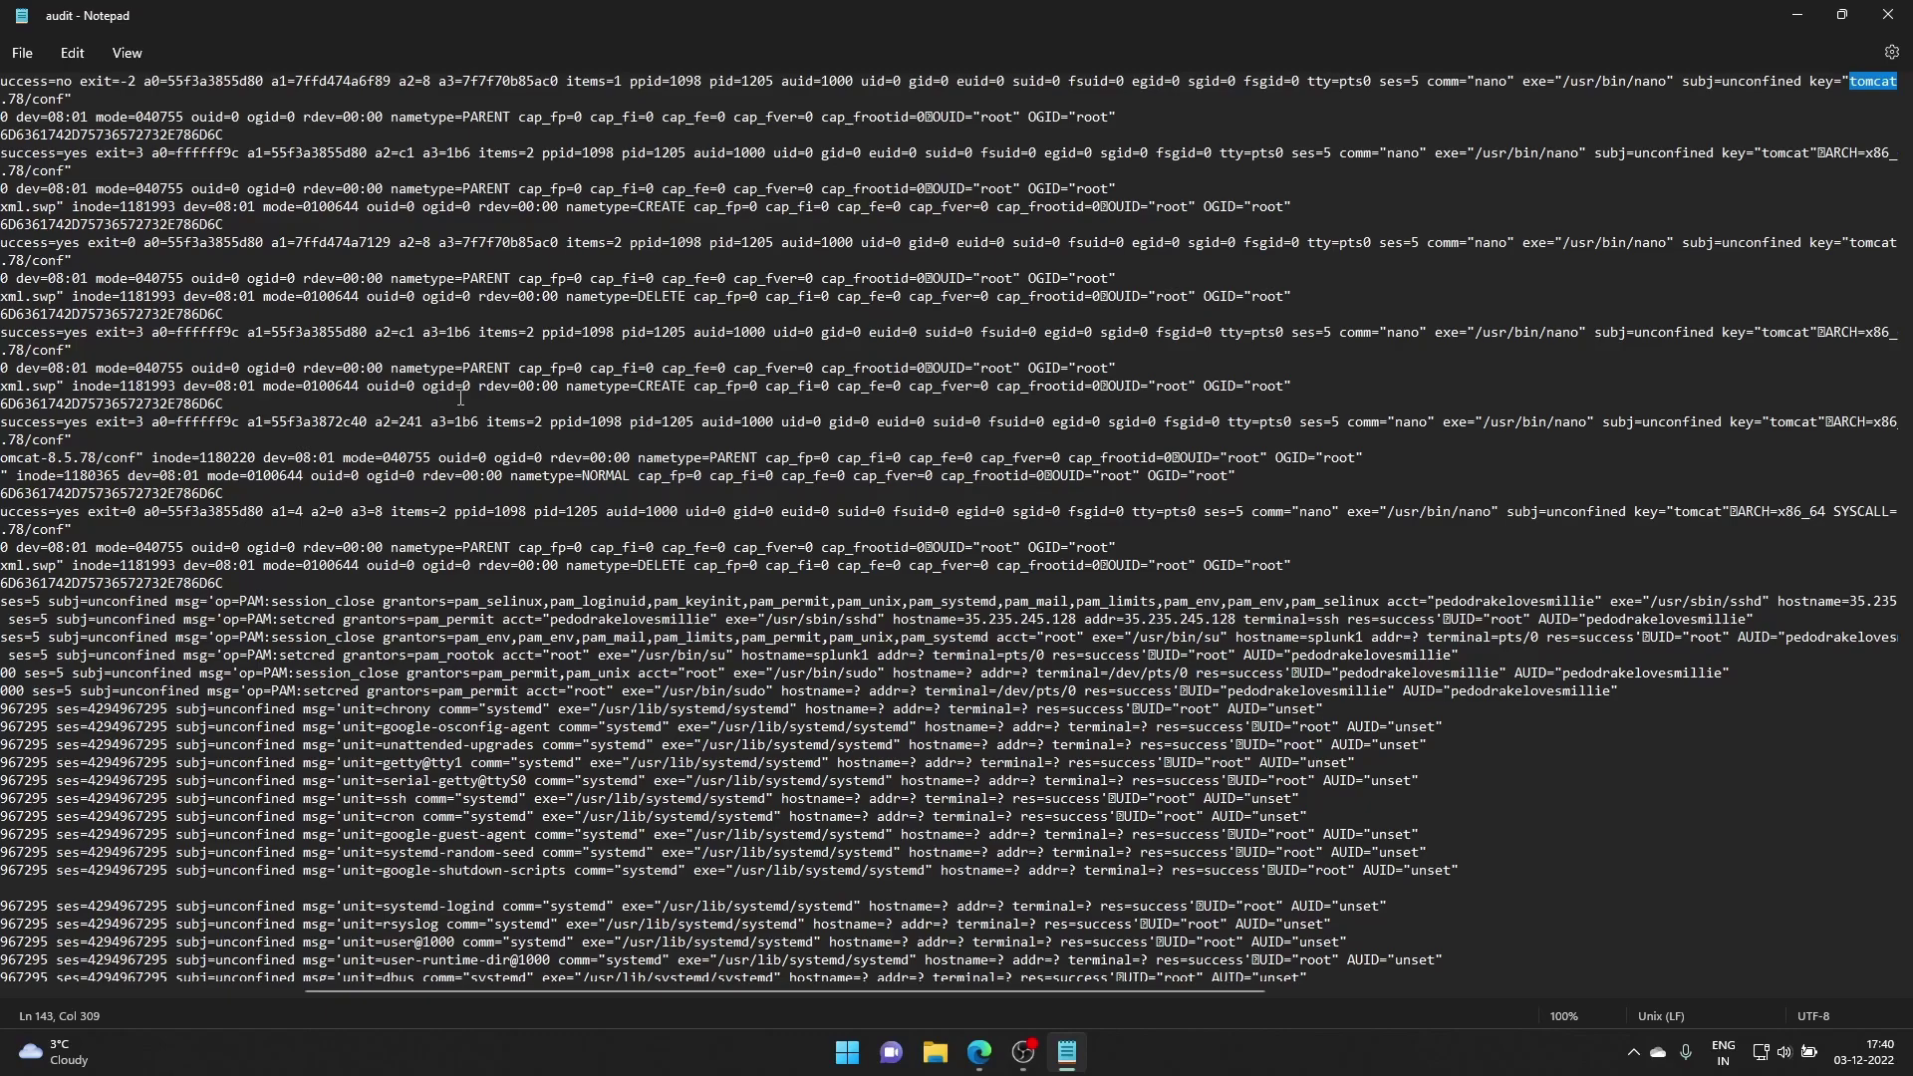
- Scroll the Notepad audit log back left and start a Find for 'tomcat'
drag(847, 990, 548, 989)
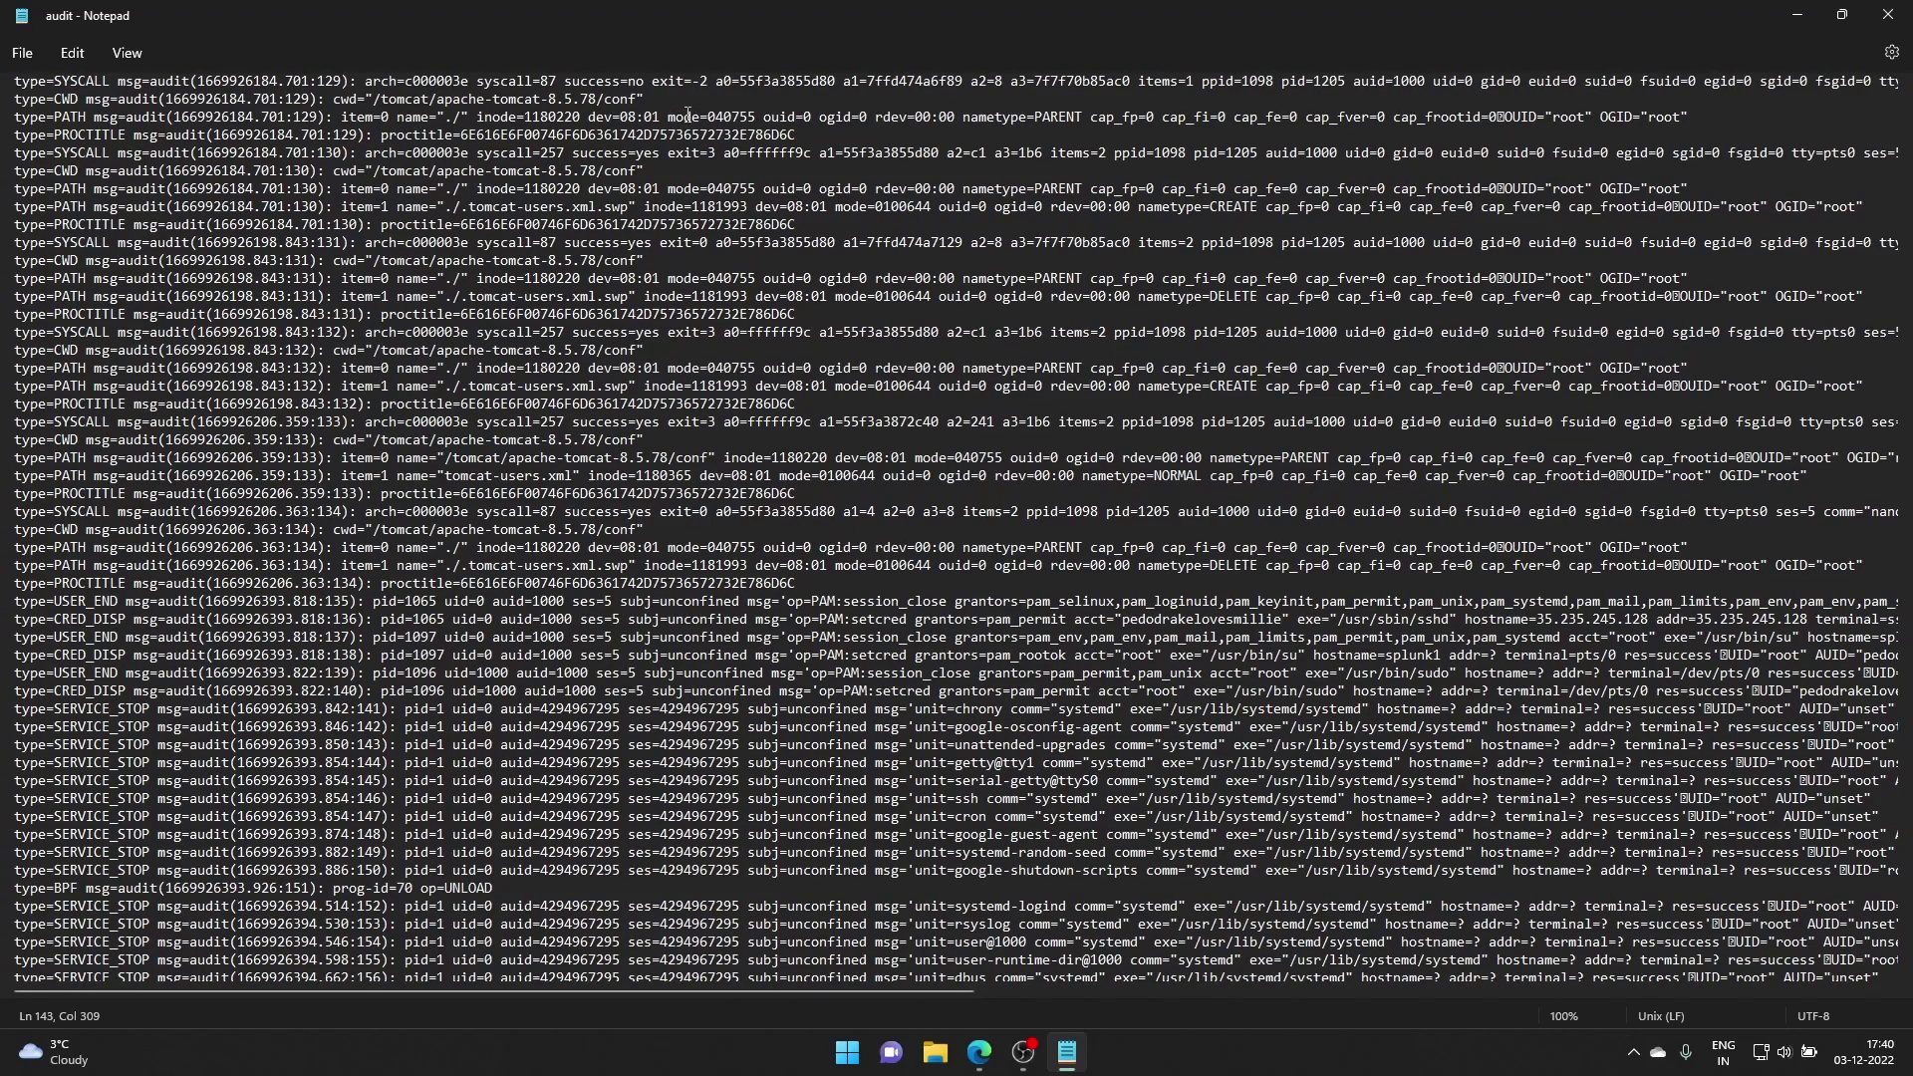
key(ctrl+f)
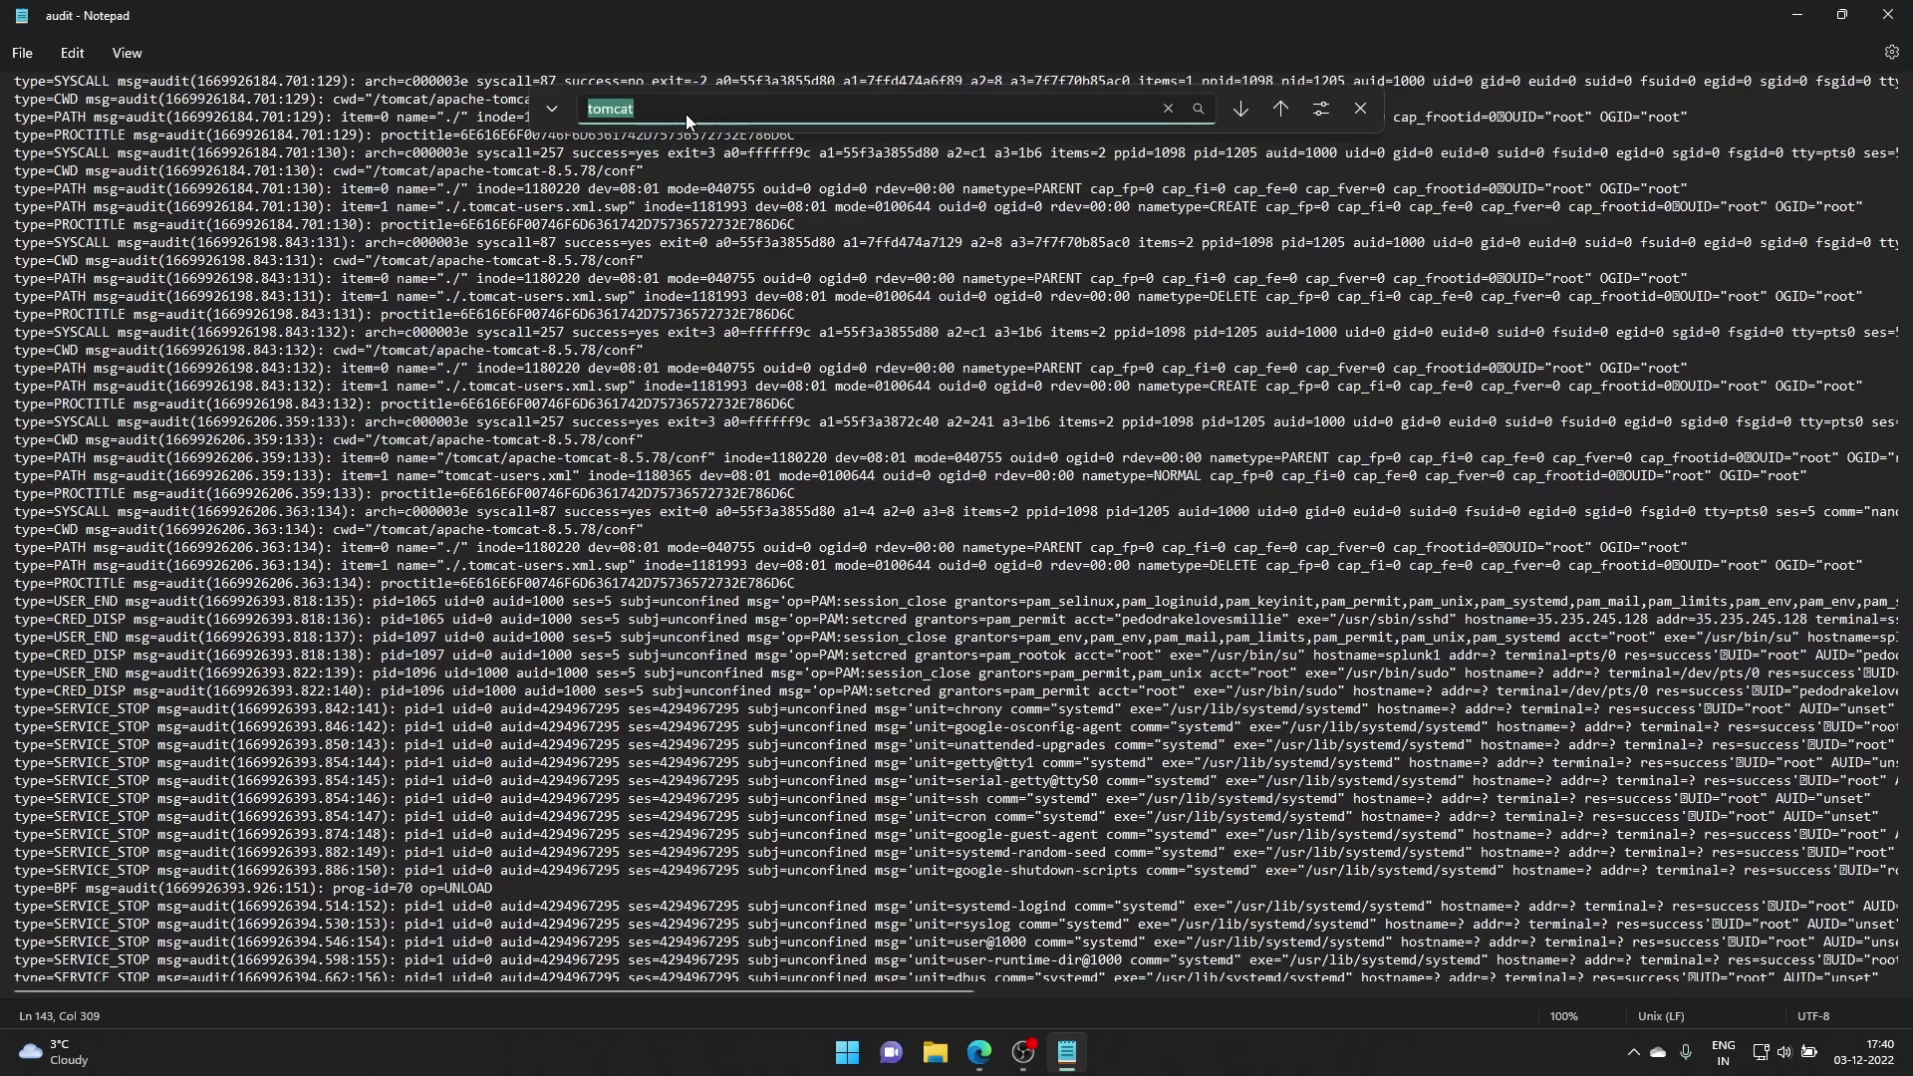
- Step back and forward through the 'tomcat' matches, then scroll the log view back left
click(679, 112)
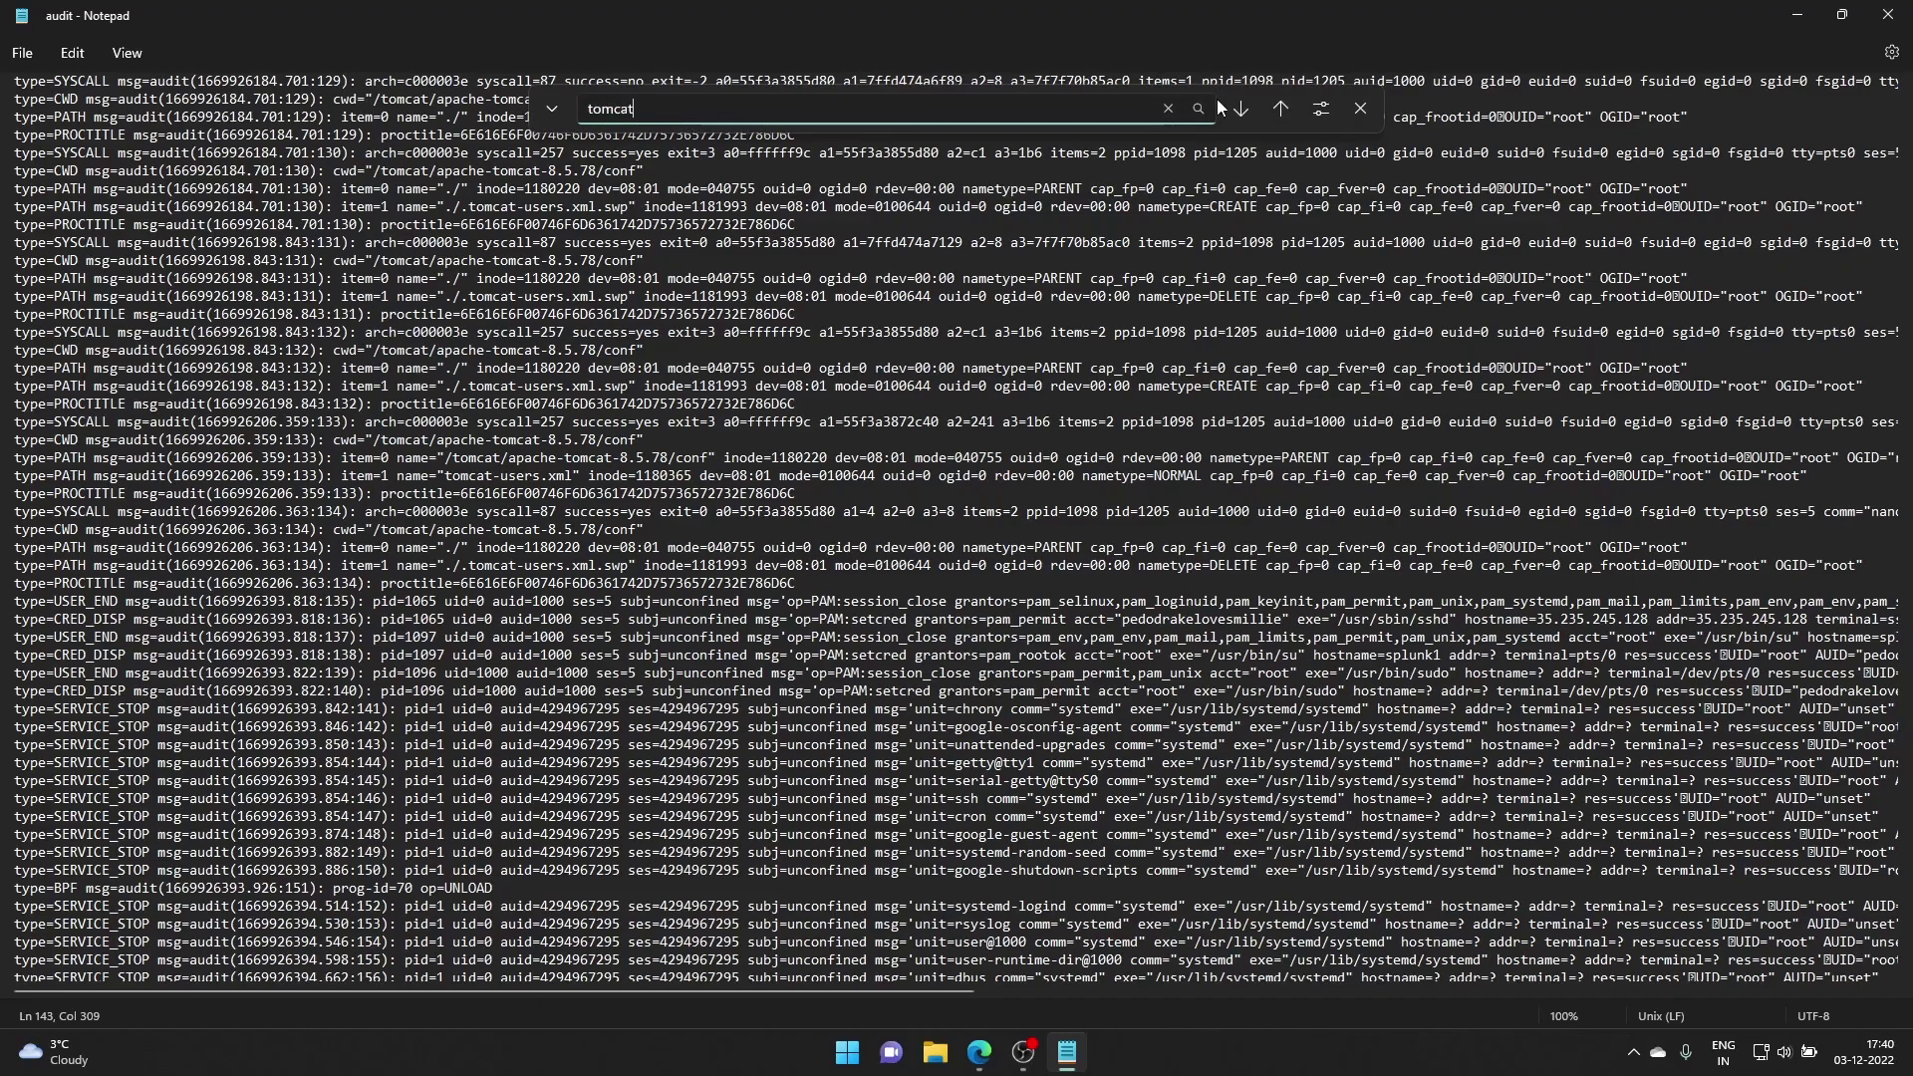
click(1281, 108)
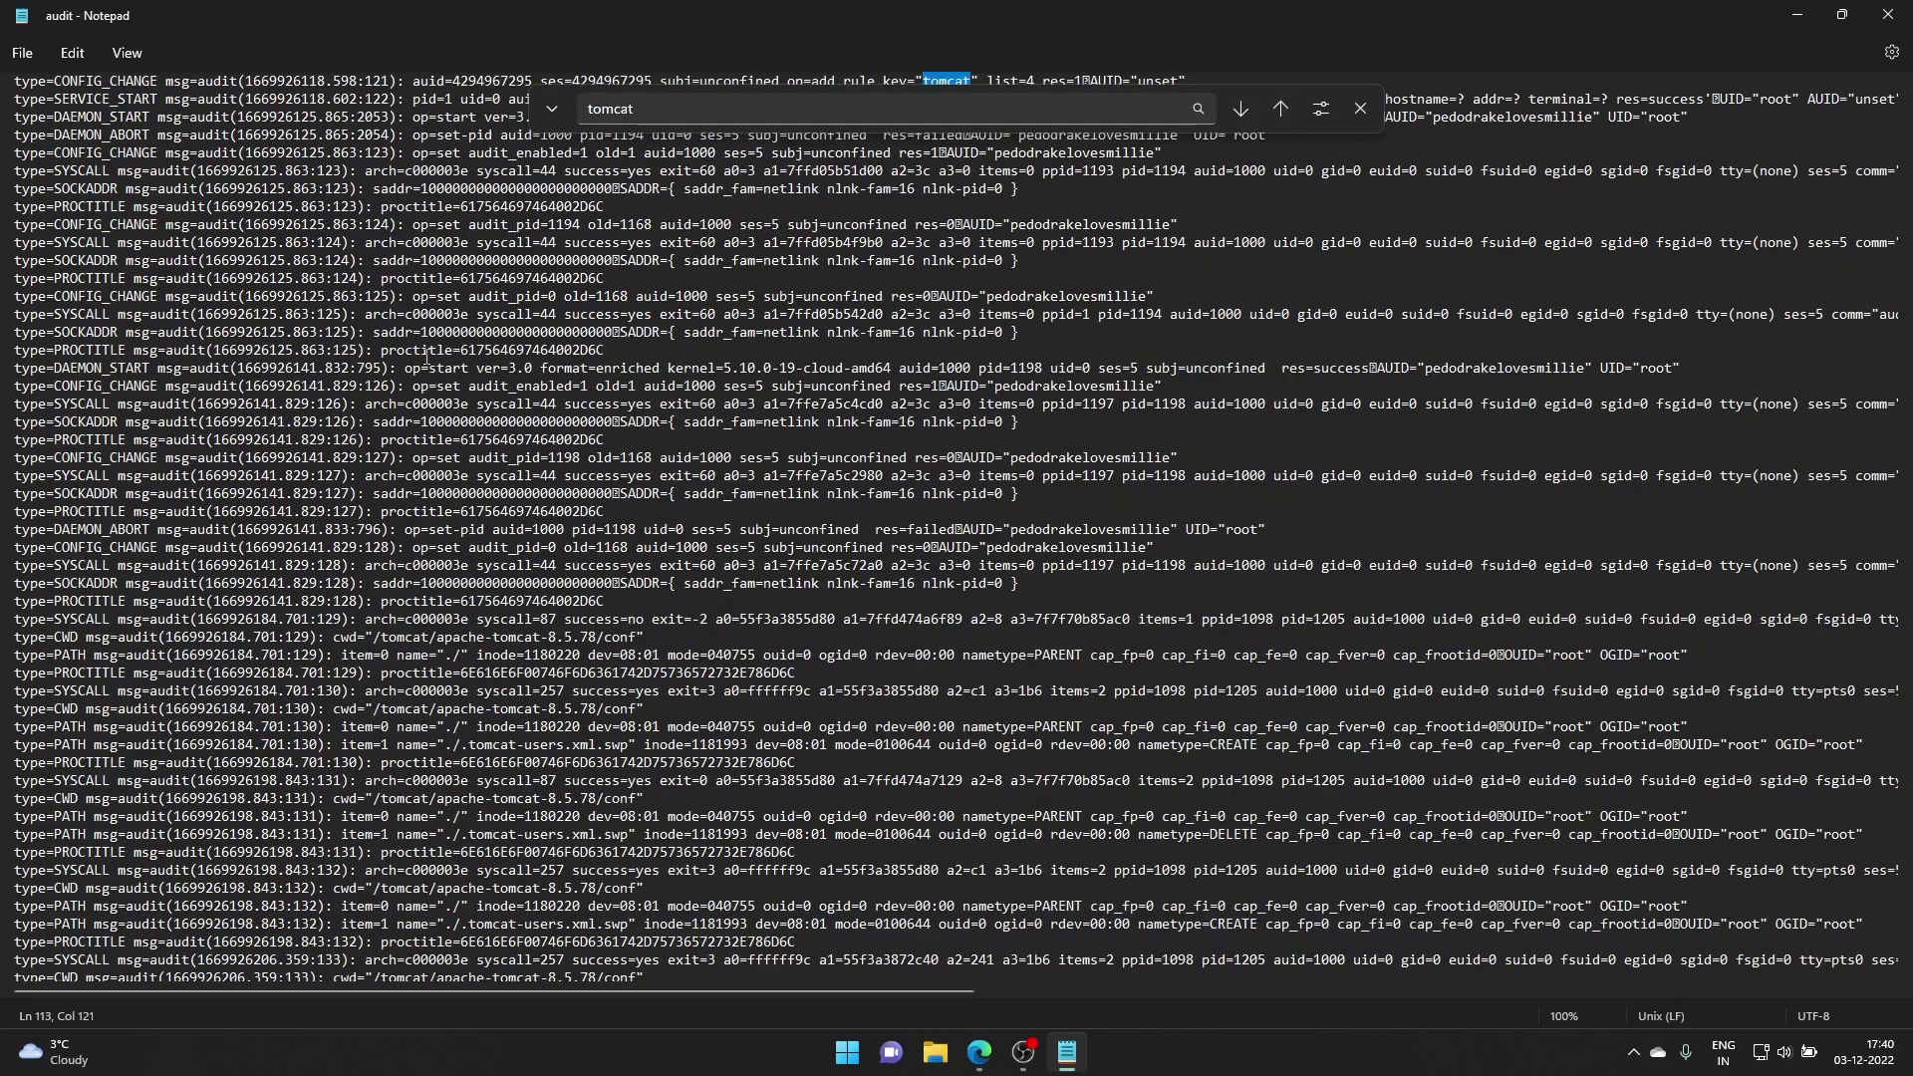
click(1242, 108)
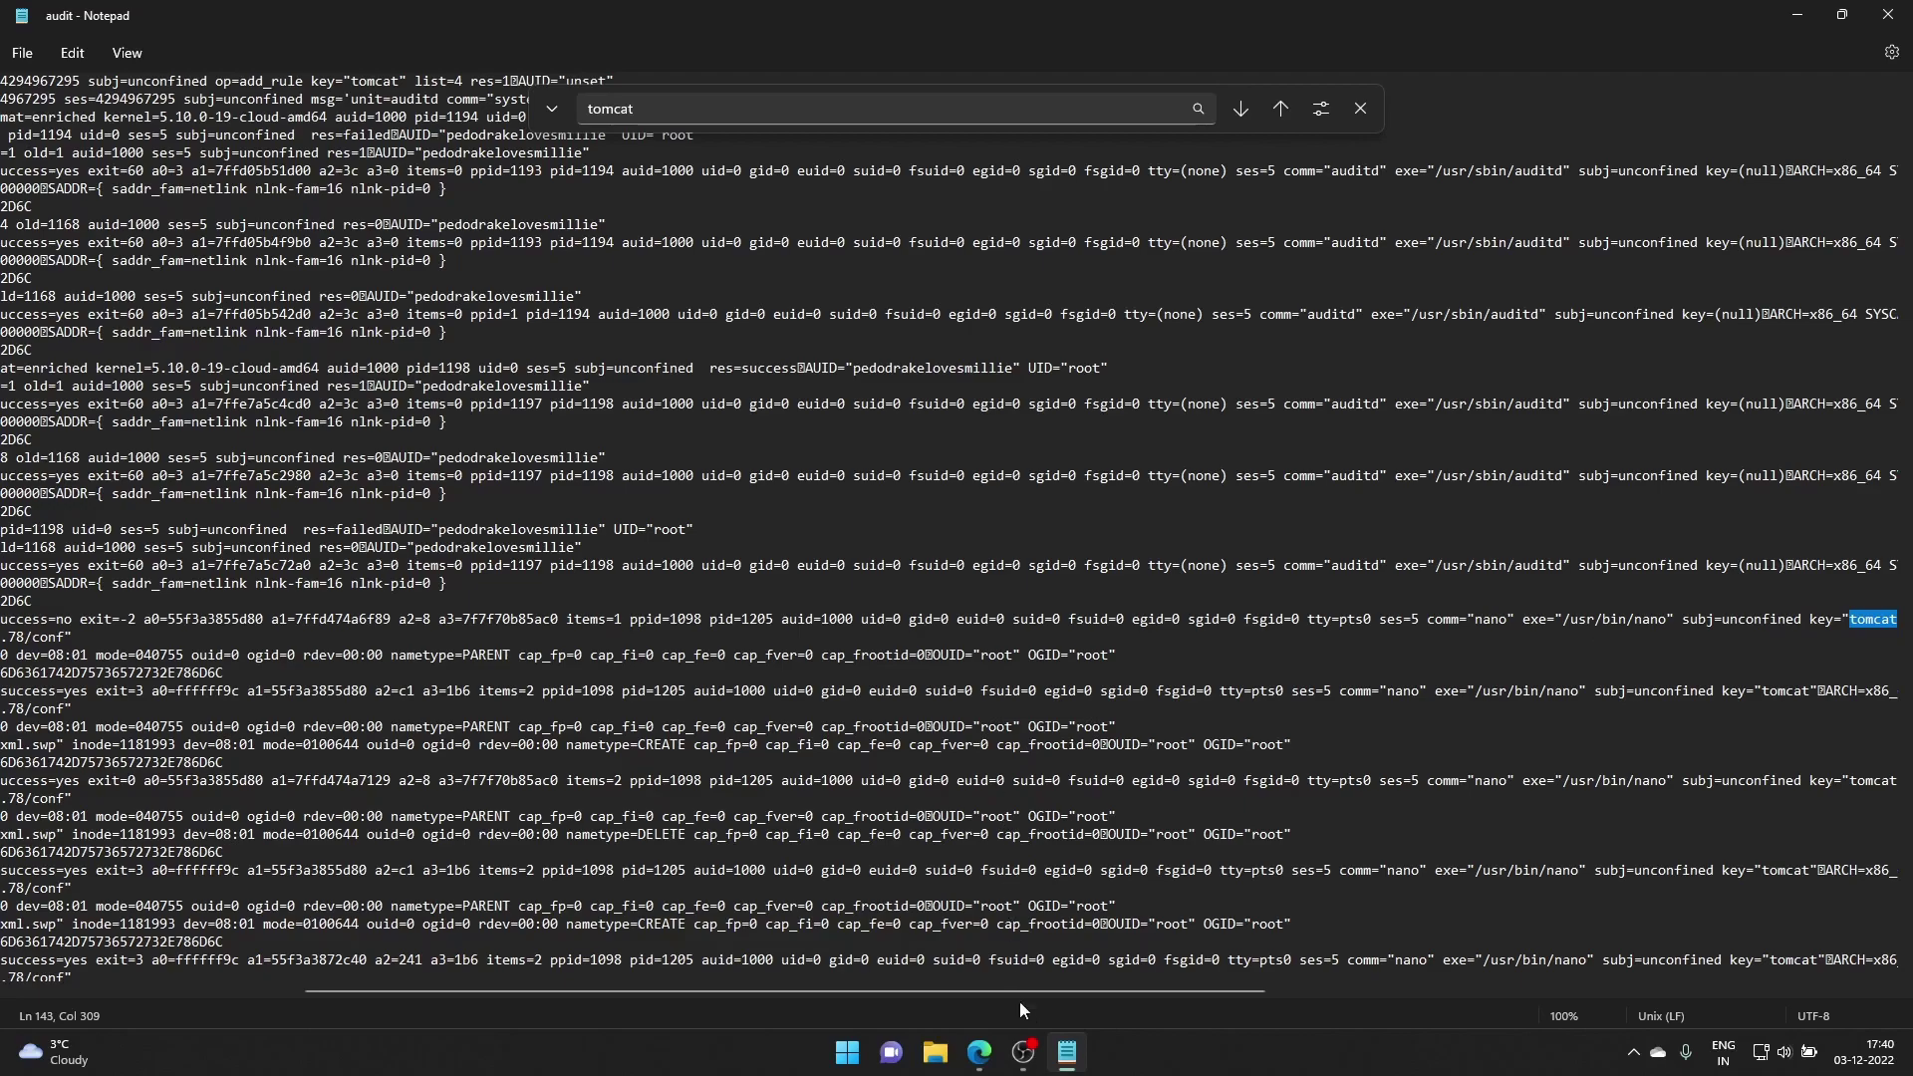
drag(1043, 994, 666, 996)
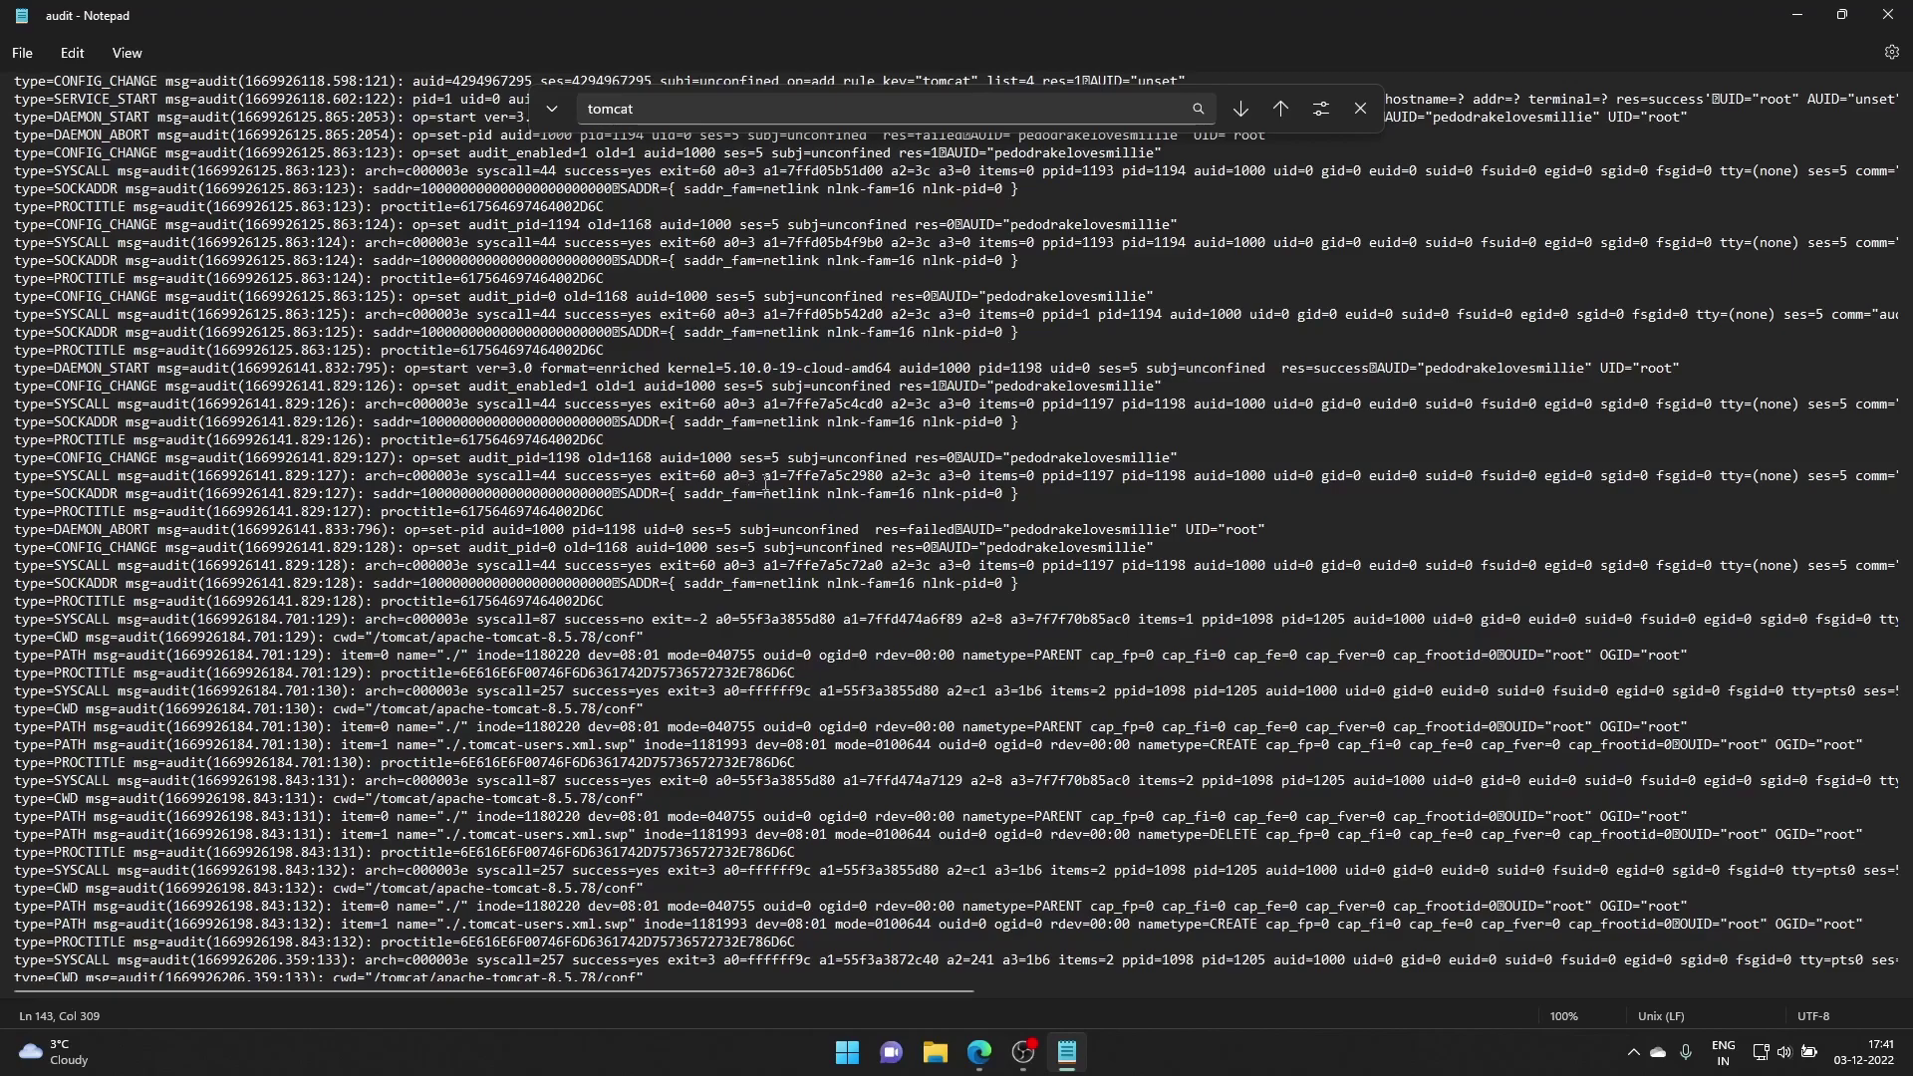
- Add a new line '| transaction startswith=' to the audit.log search in Splunk
mouse_move(982, 1054)
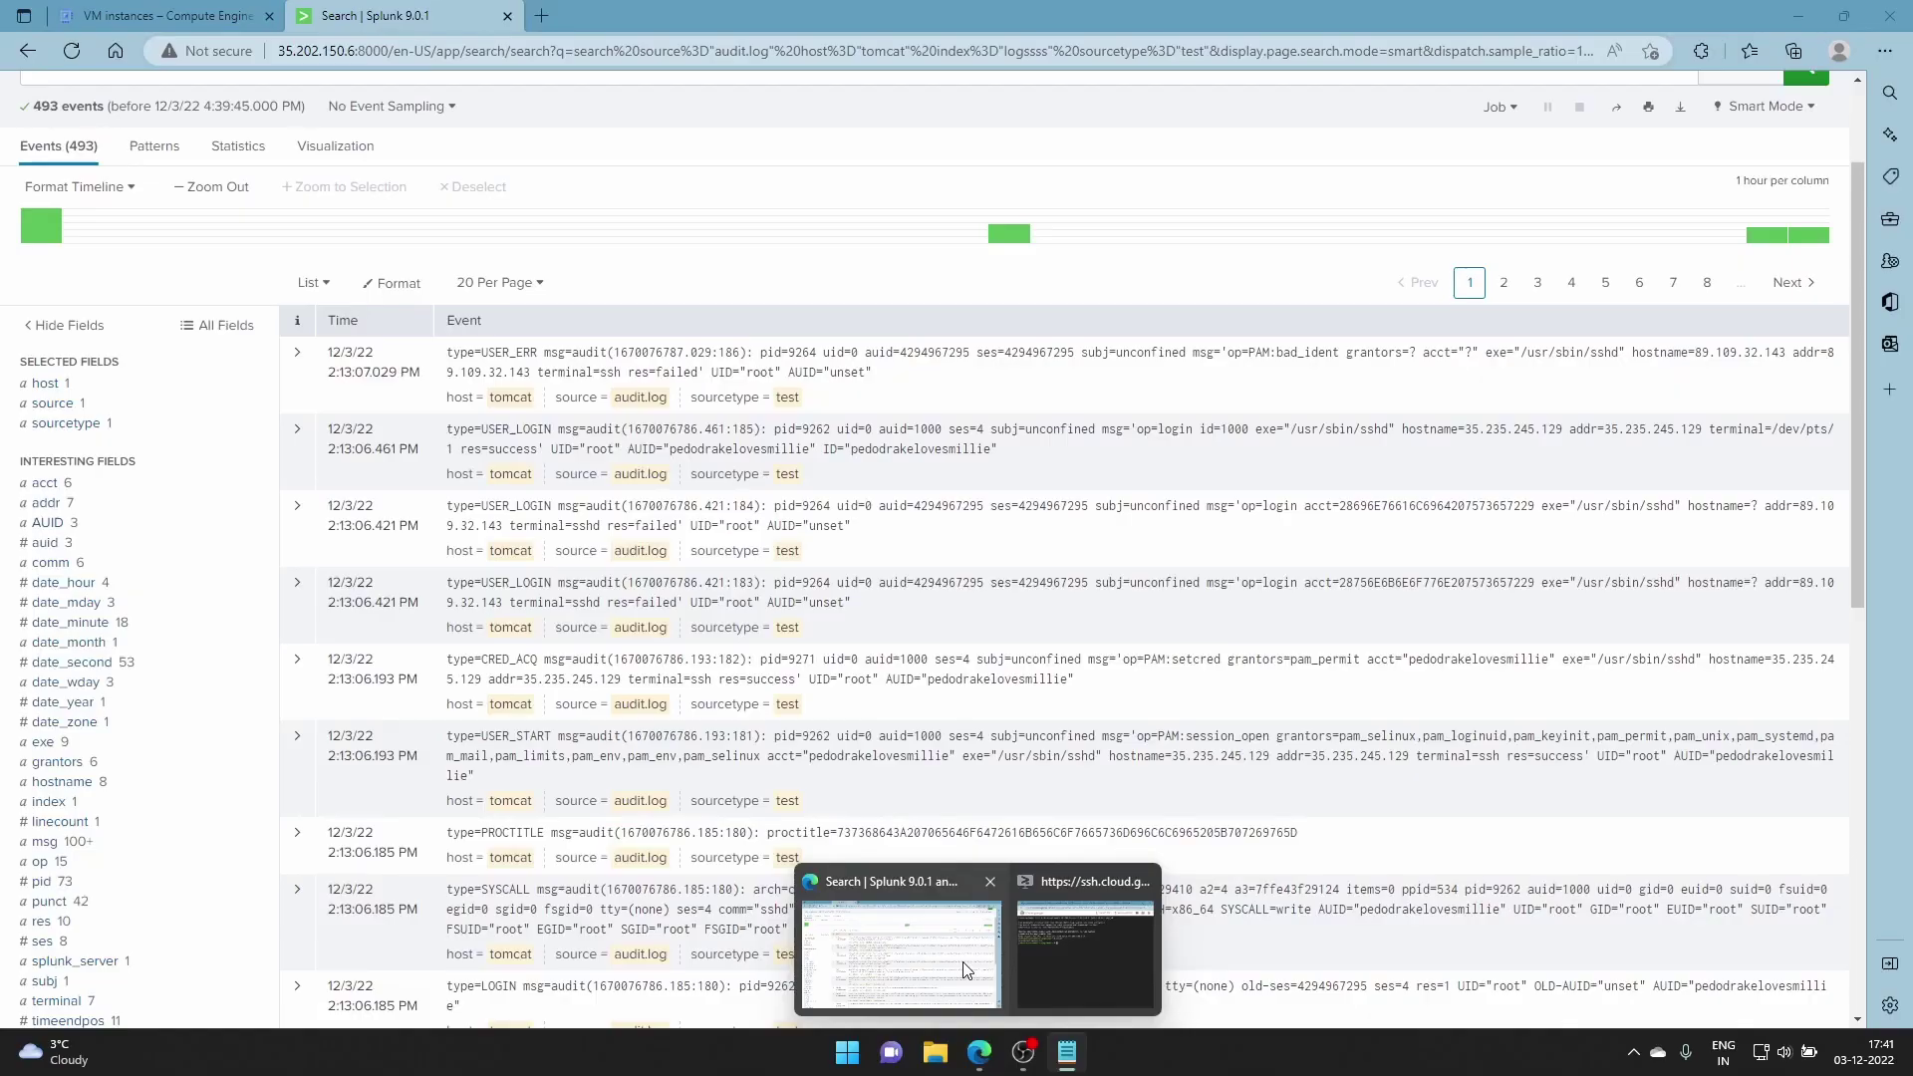
click(966, 969)
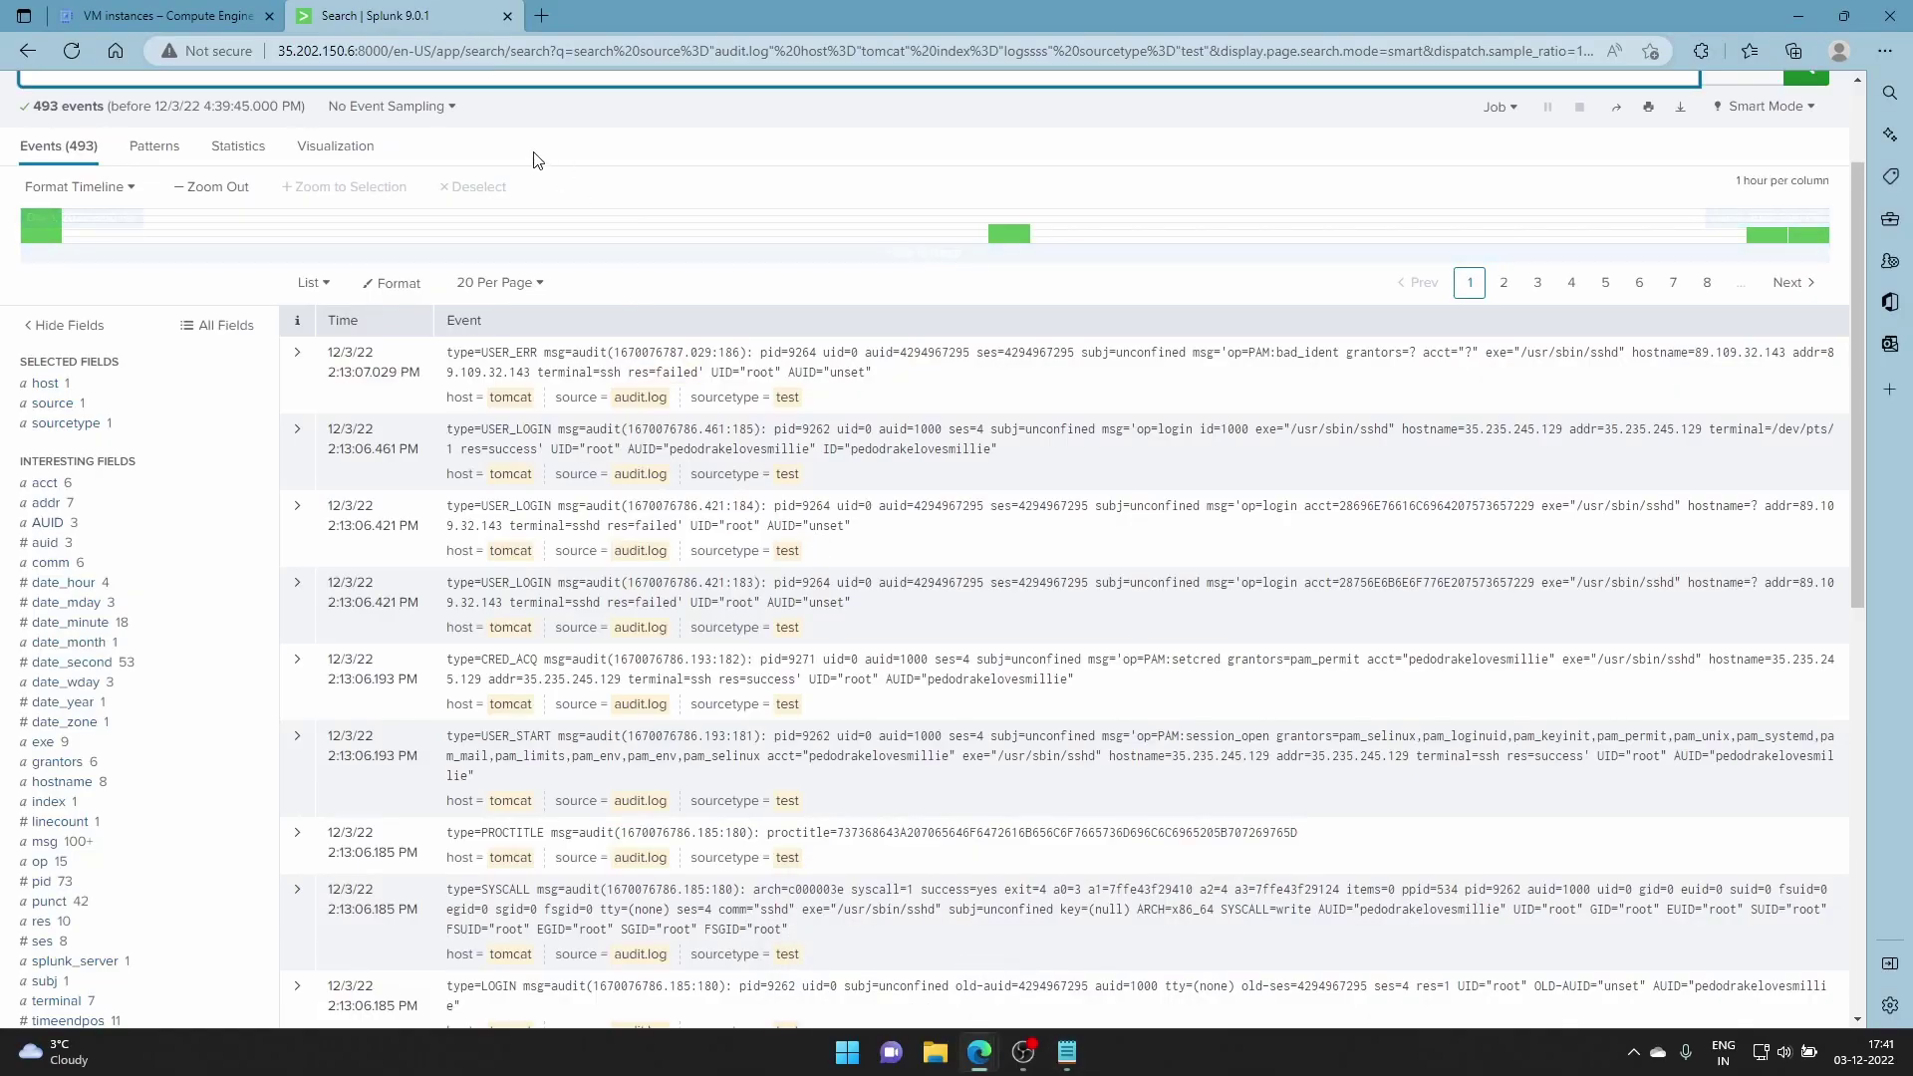
scroll(551, 239, up, 3)
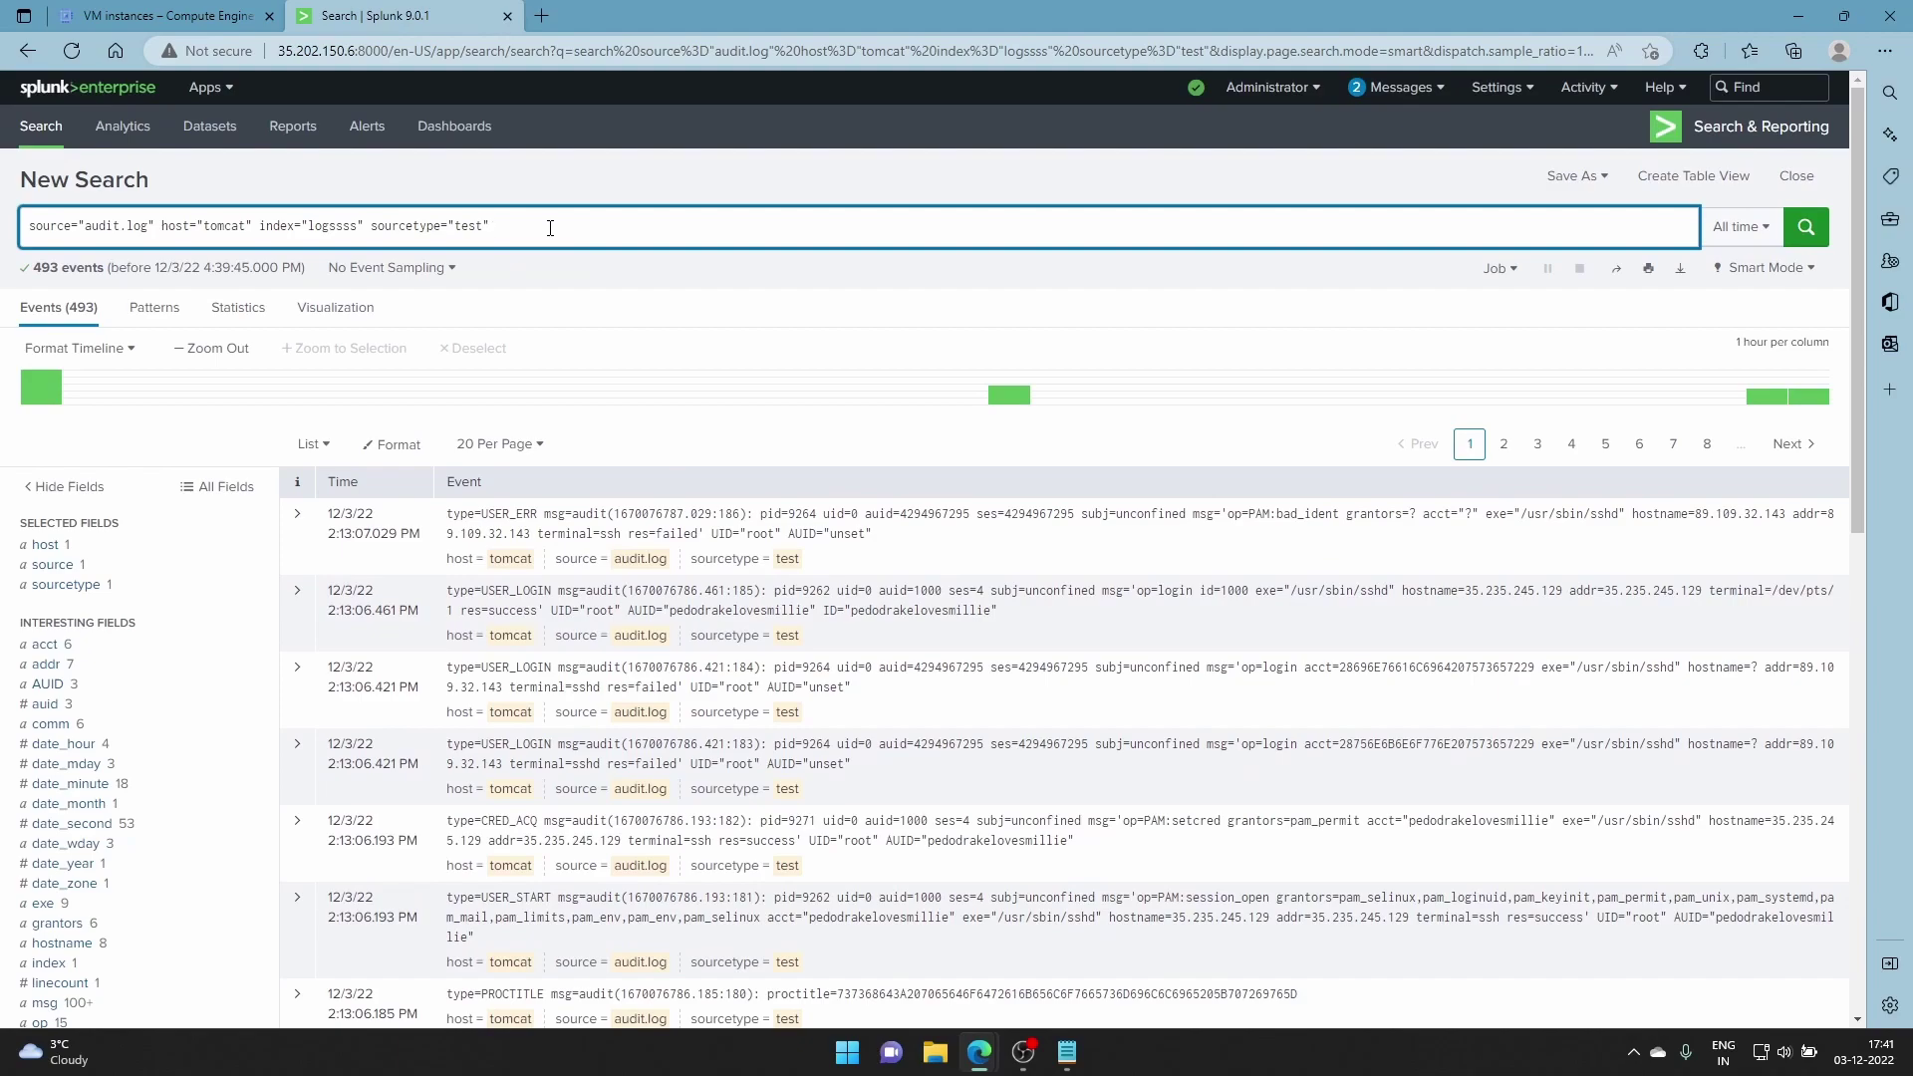
key(shift+Return)
text(|)
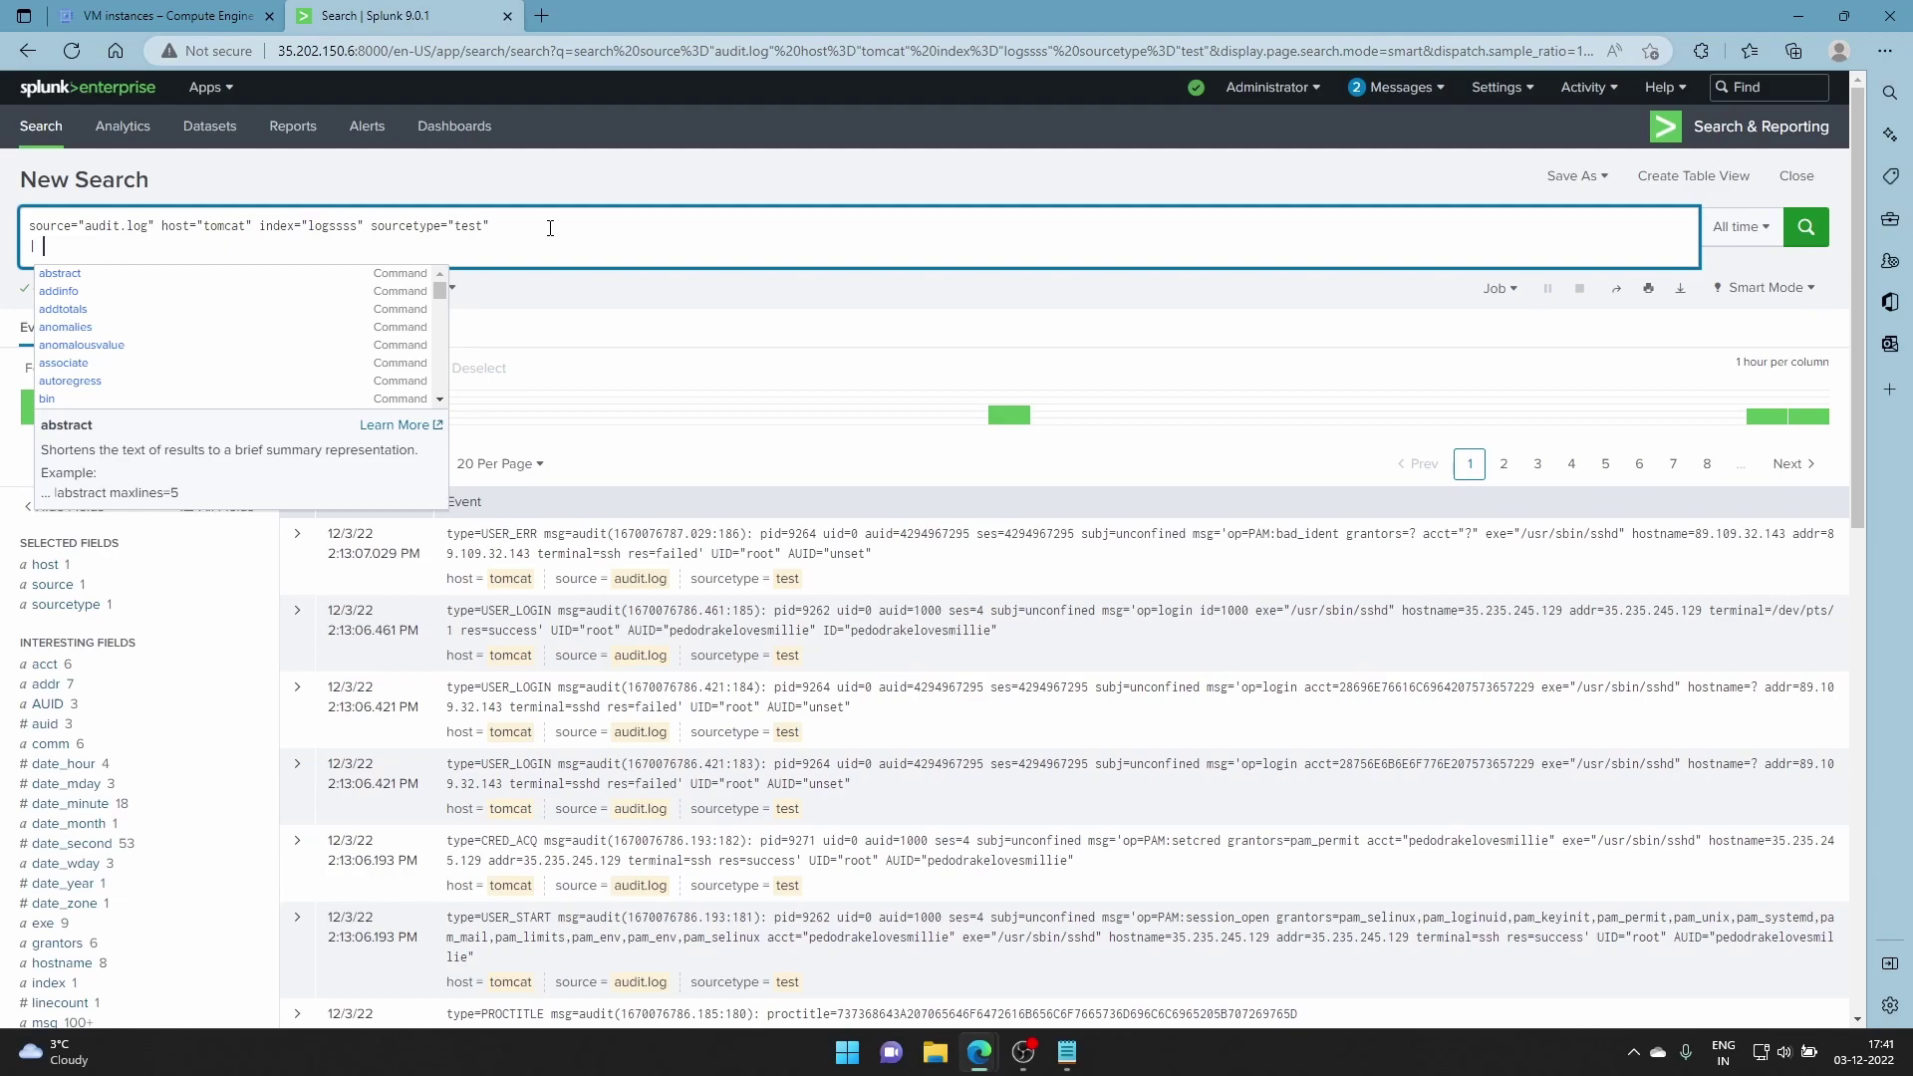
text(tra)
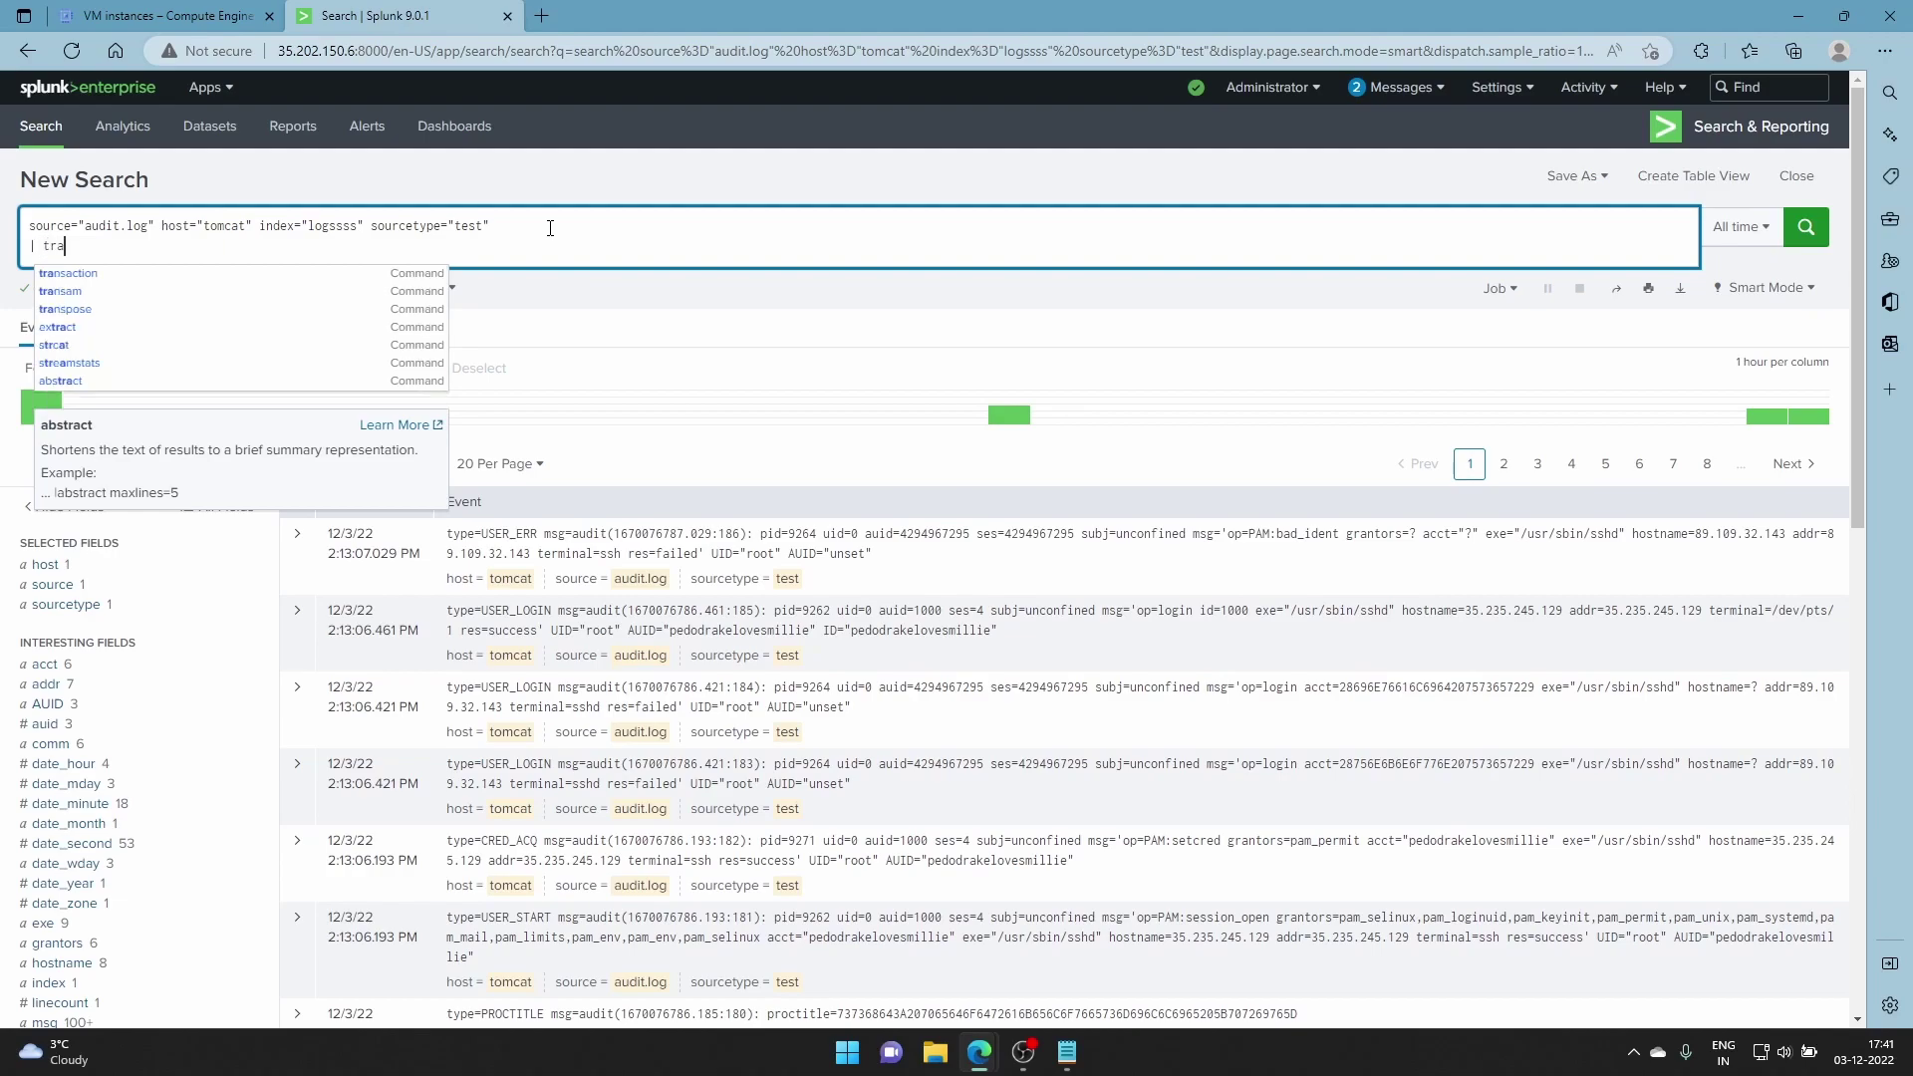
key(Down)
key(Return)
text(saction s)
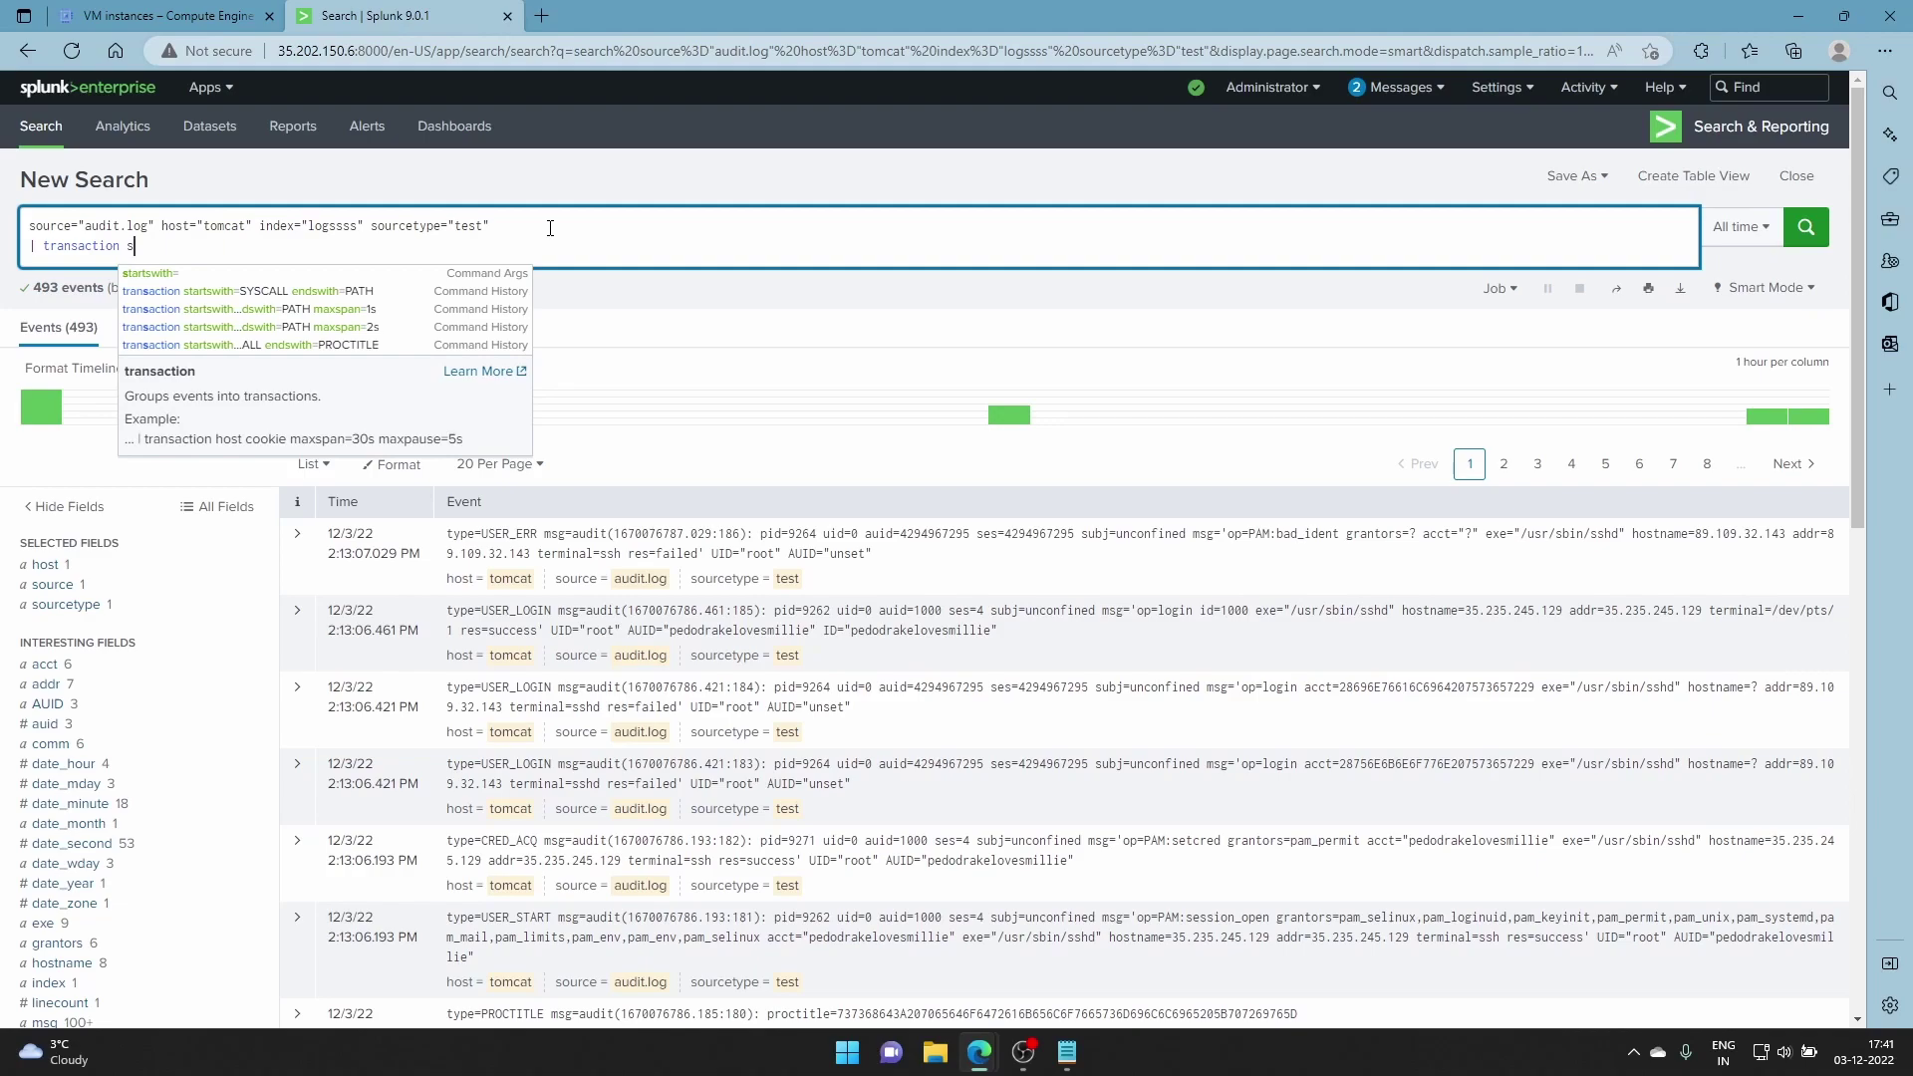
text(tars)
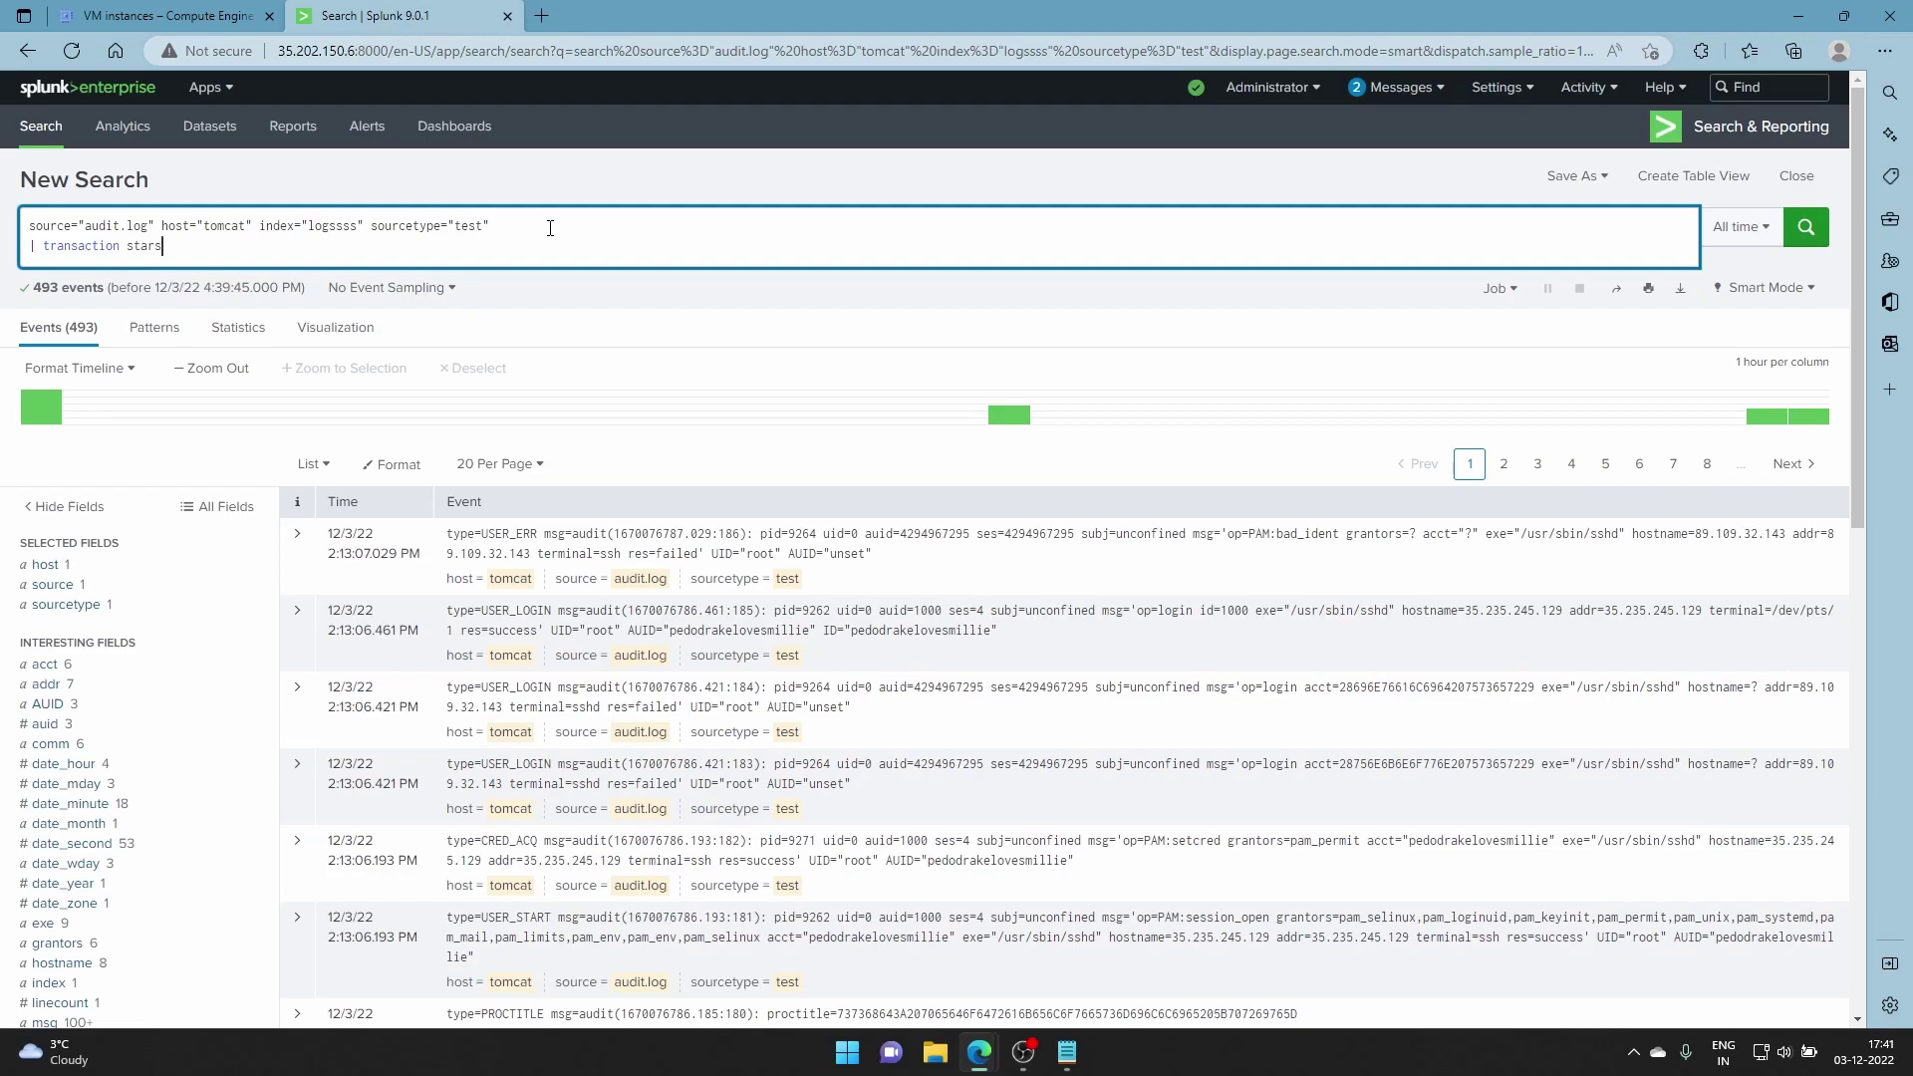
key(BackSpace)
text(tswith)
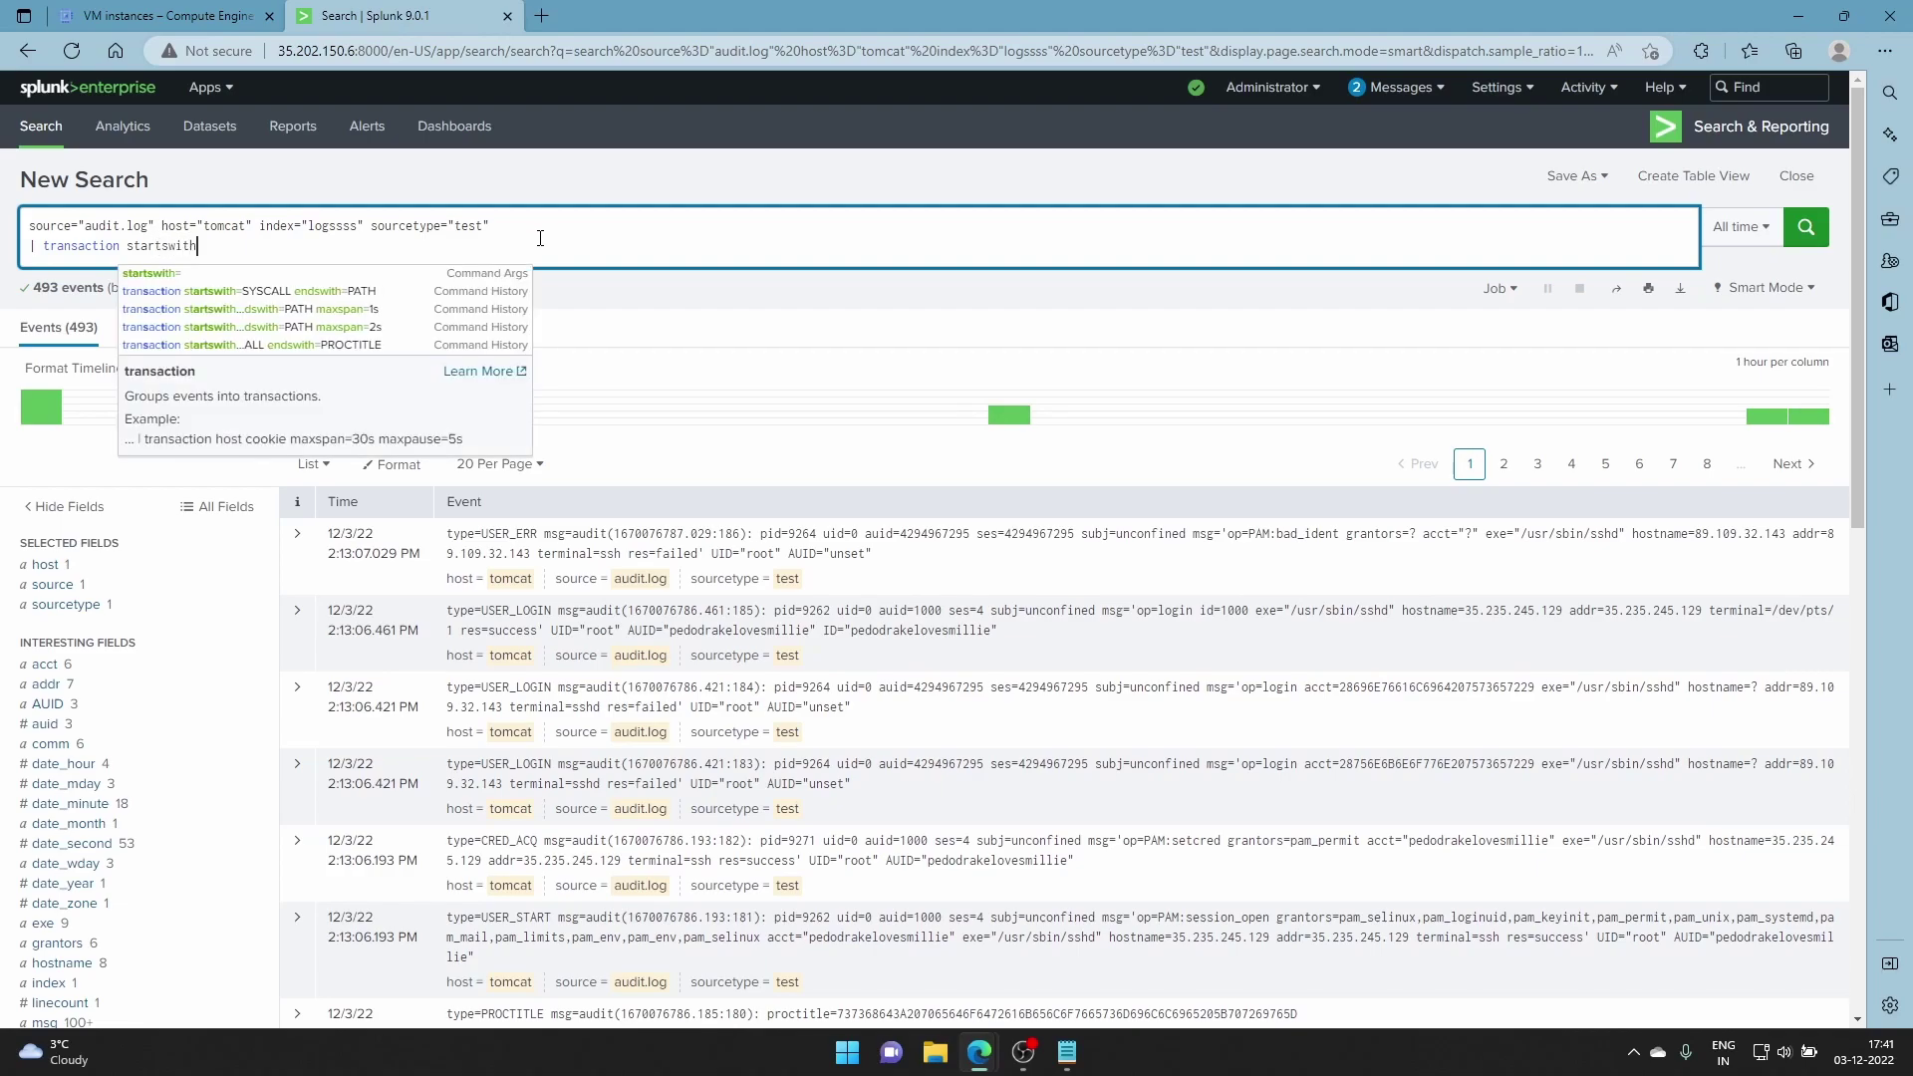
text(=)
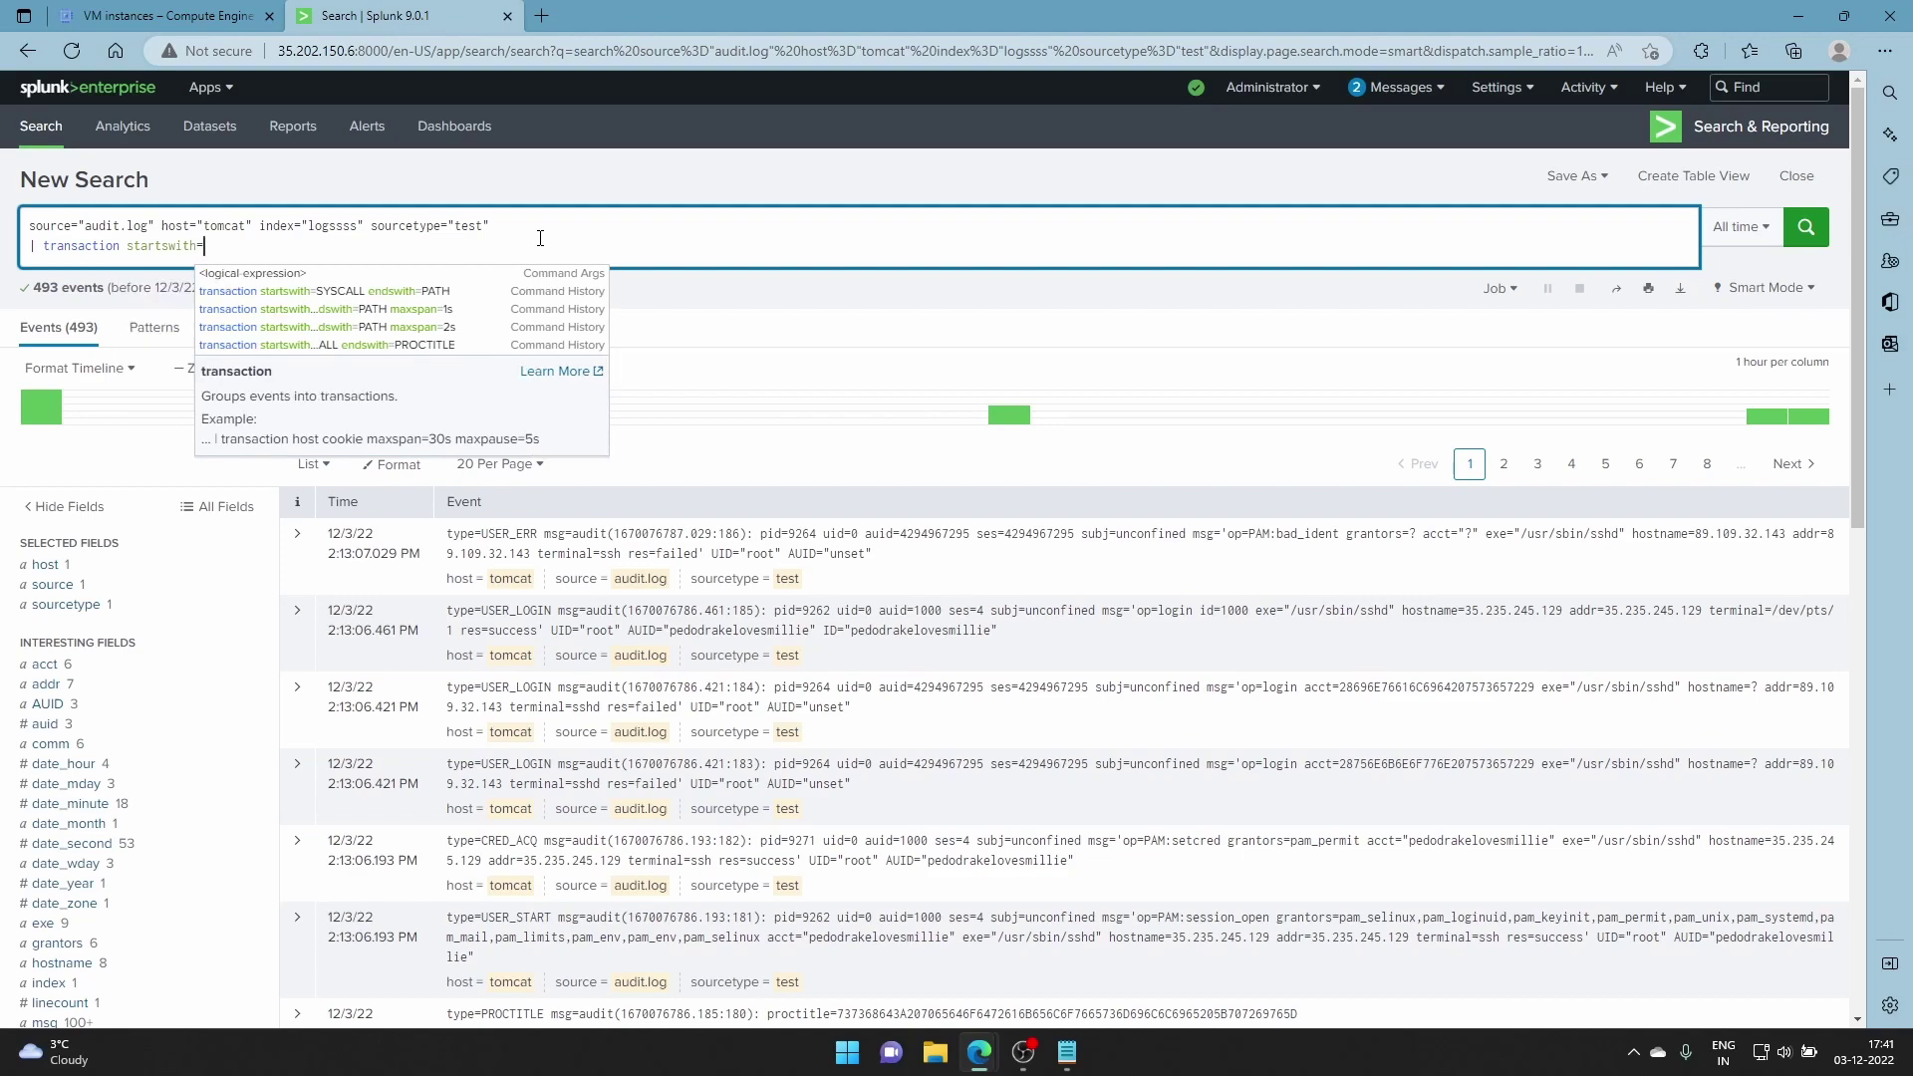
- Copy SYSCALL from the Notepad log as the start event, then add endswith=PATH
click(1066, 1052)
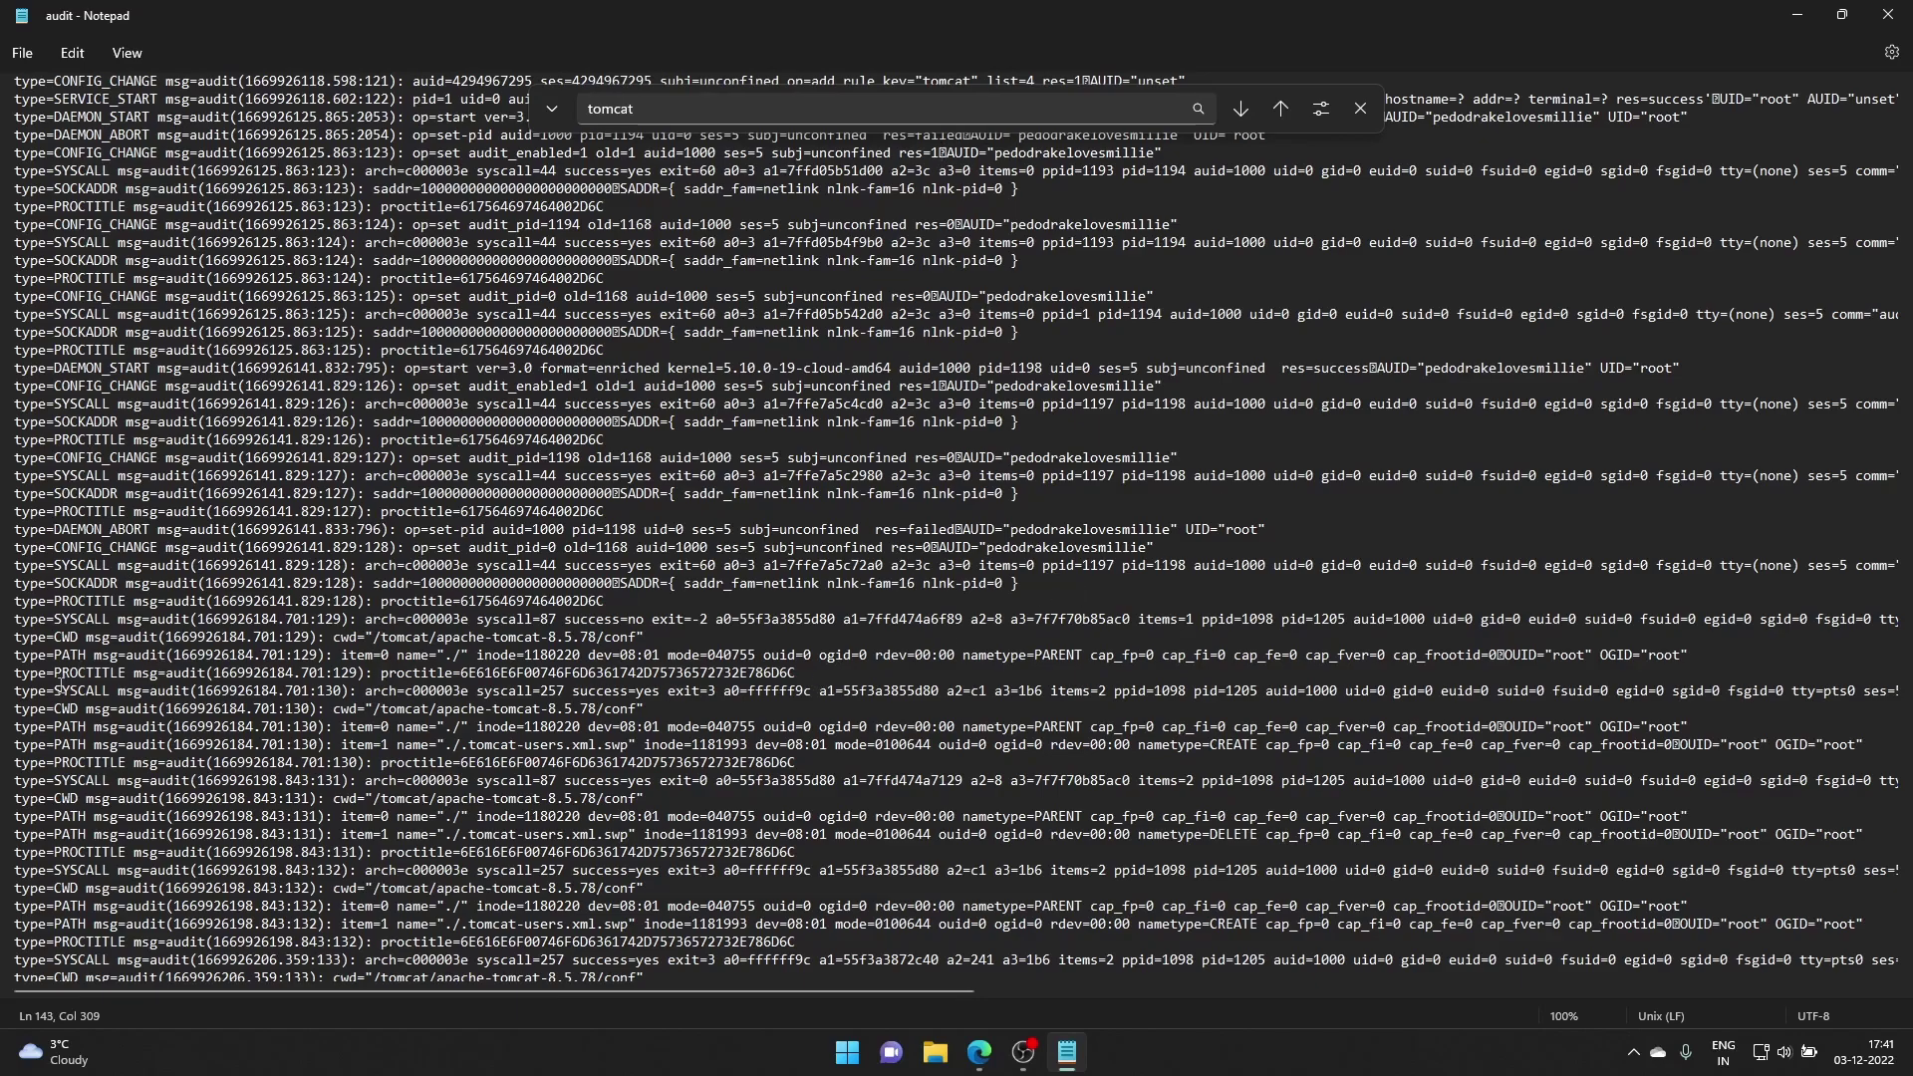
drag(54, 690, 113, 685)
mouse_move(980, 1051)
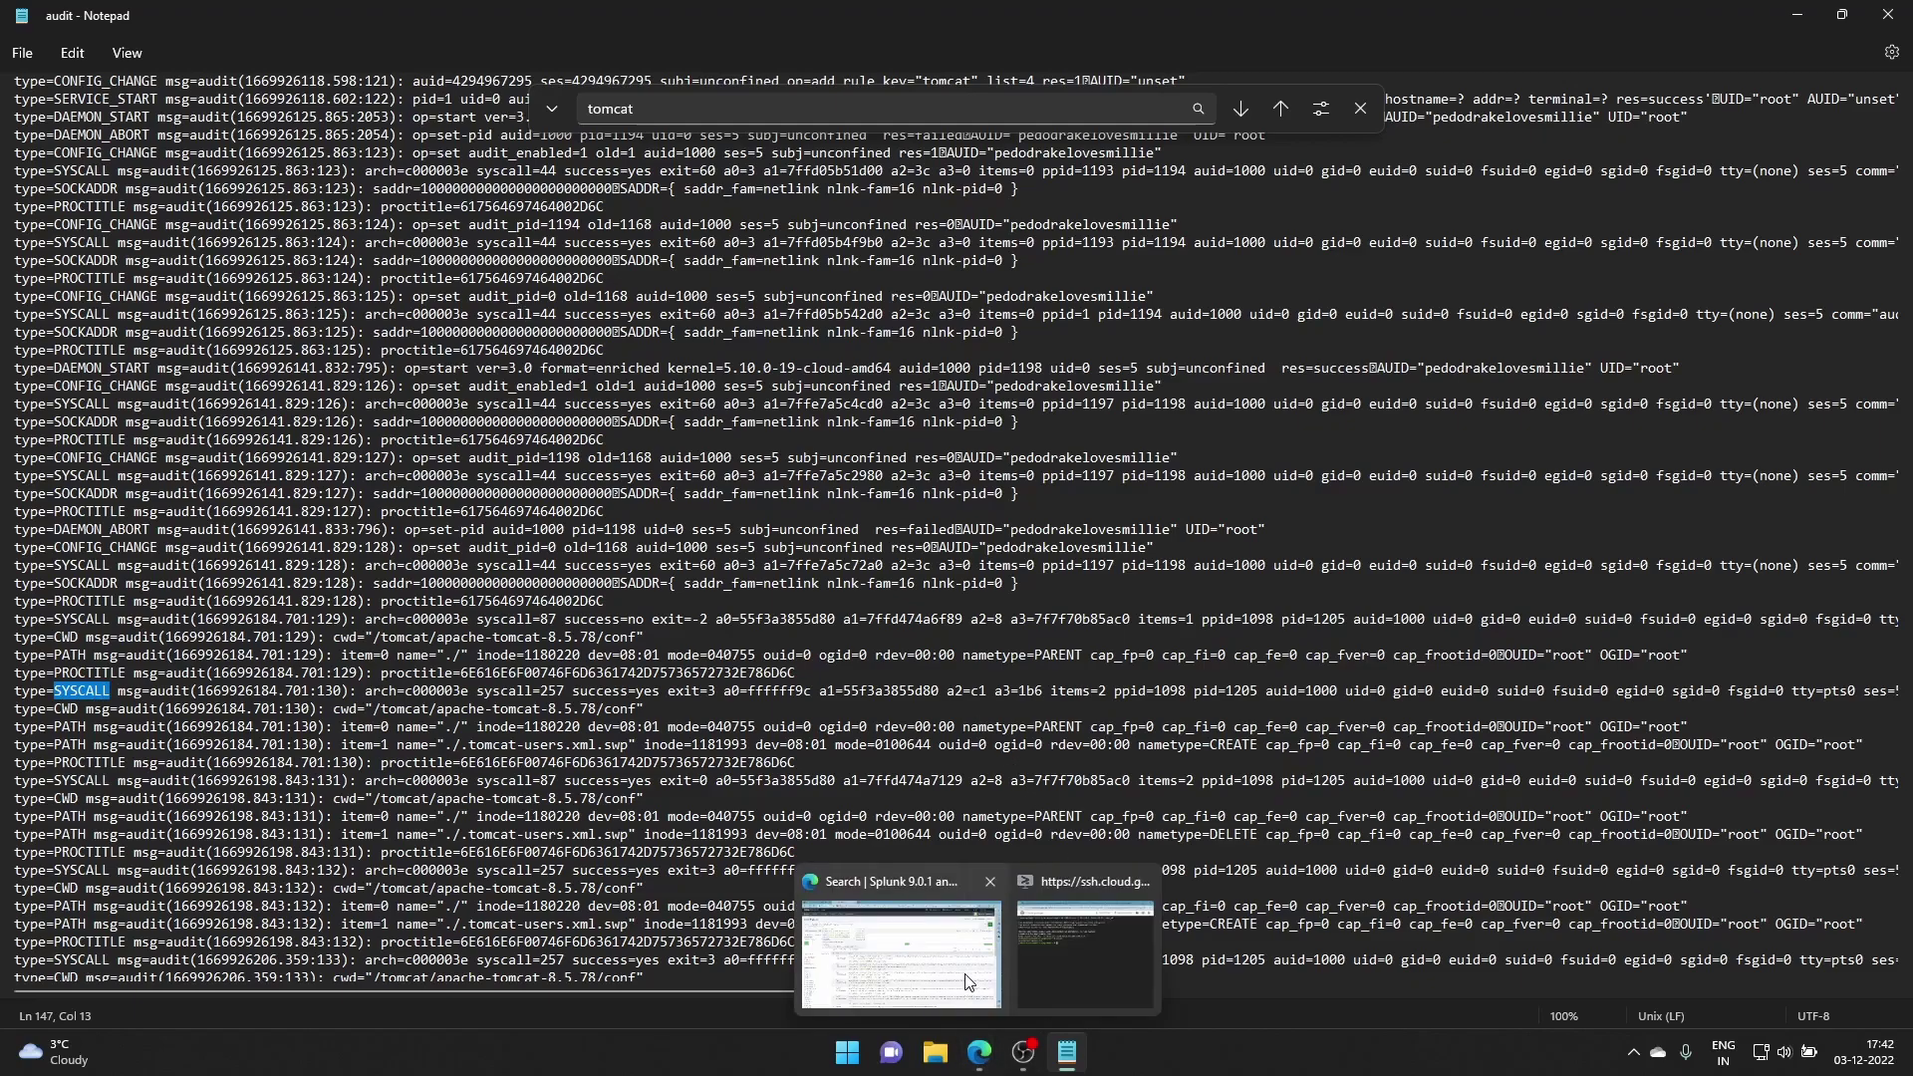
click(966, 987)
text(SYSCALL)
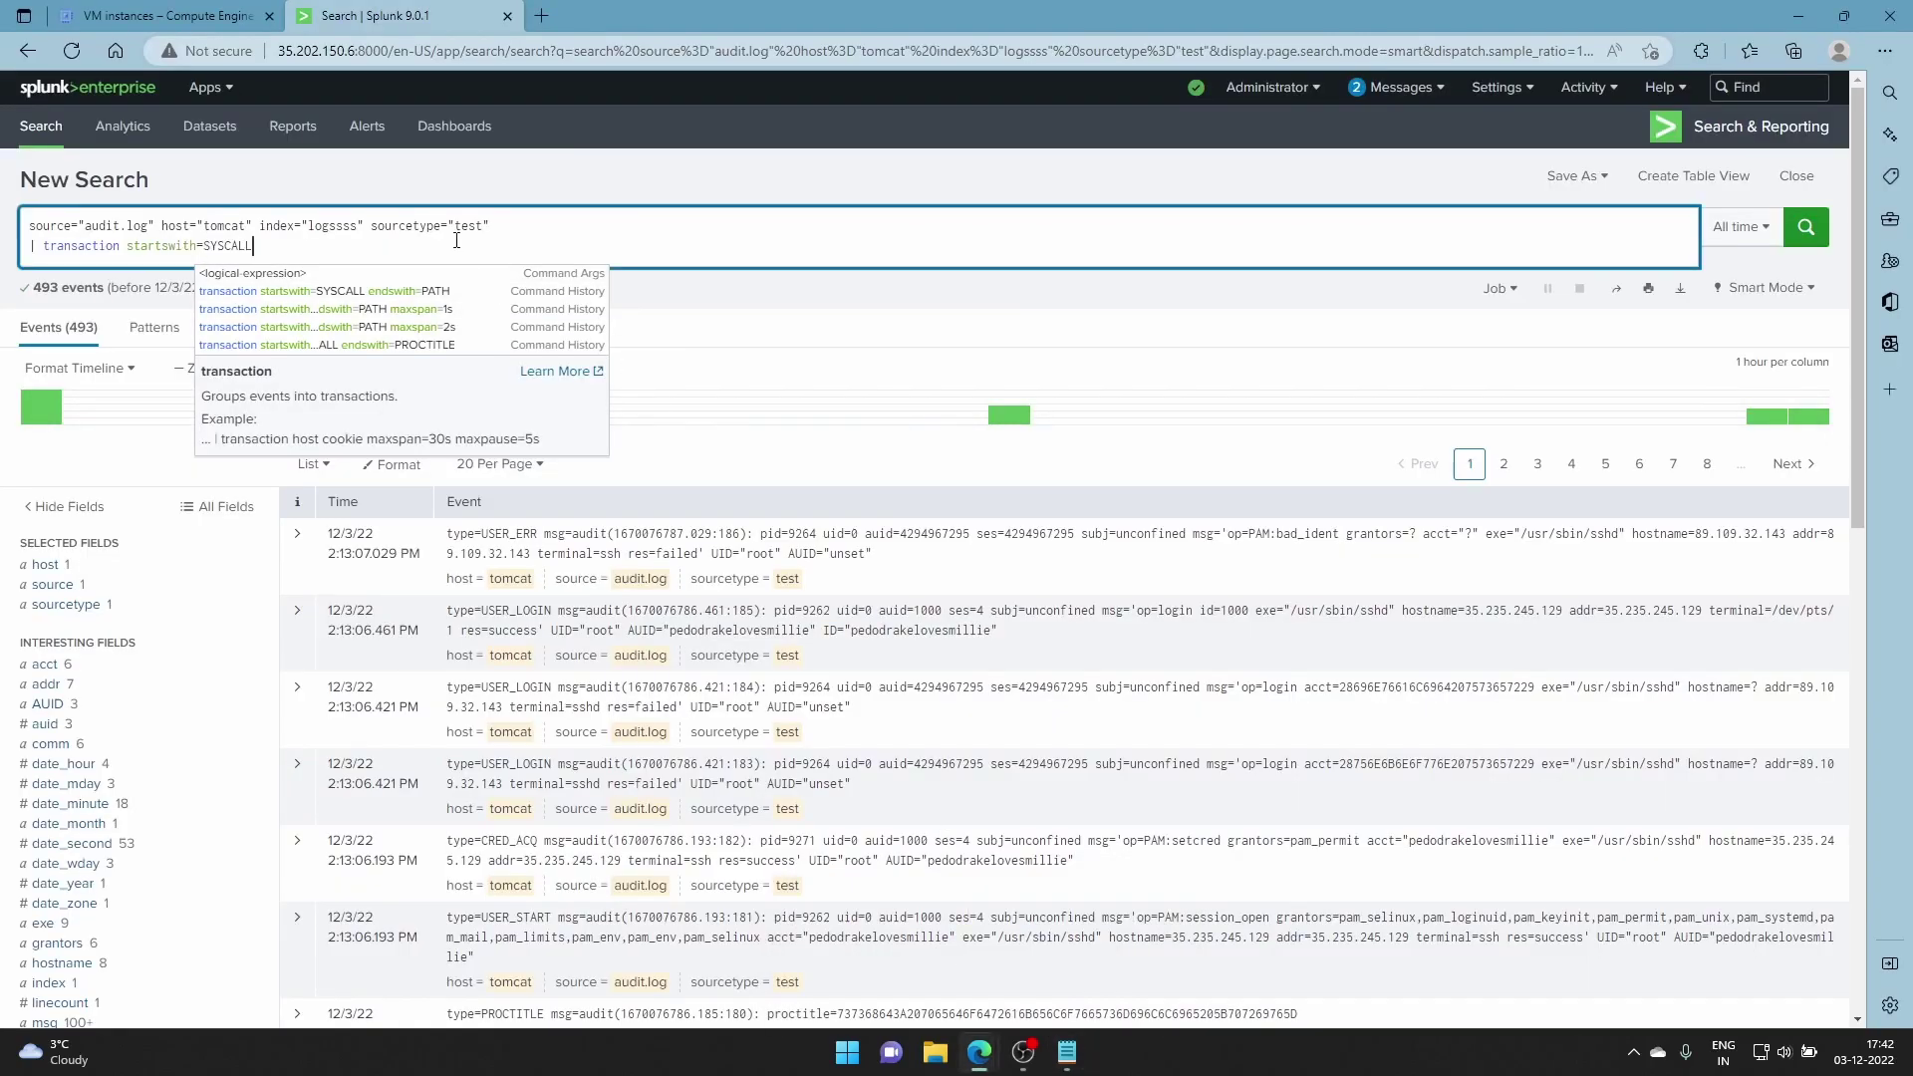
text(end)
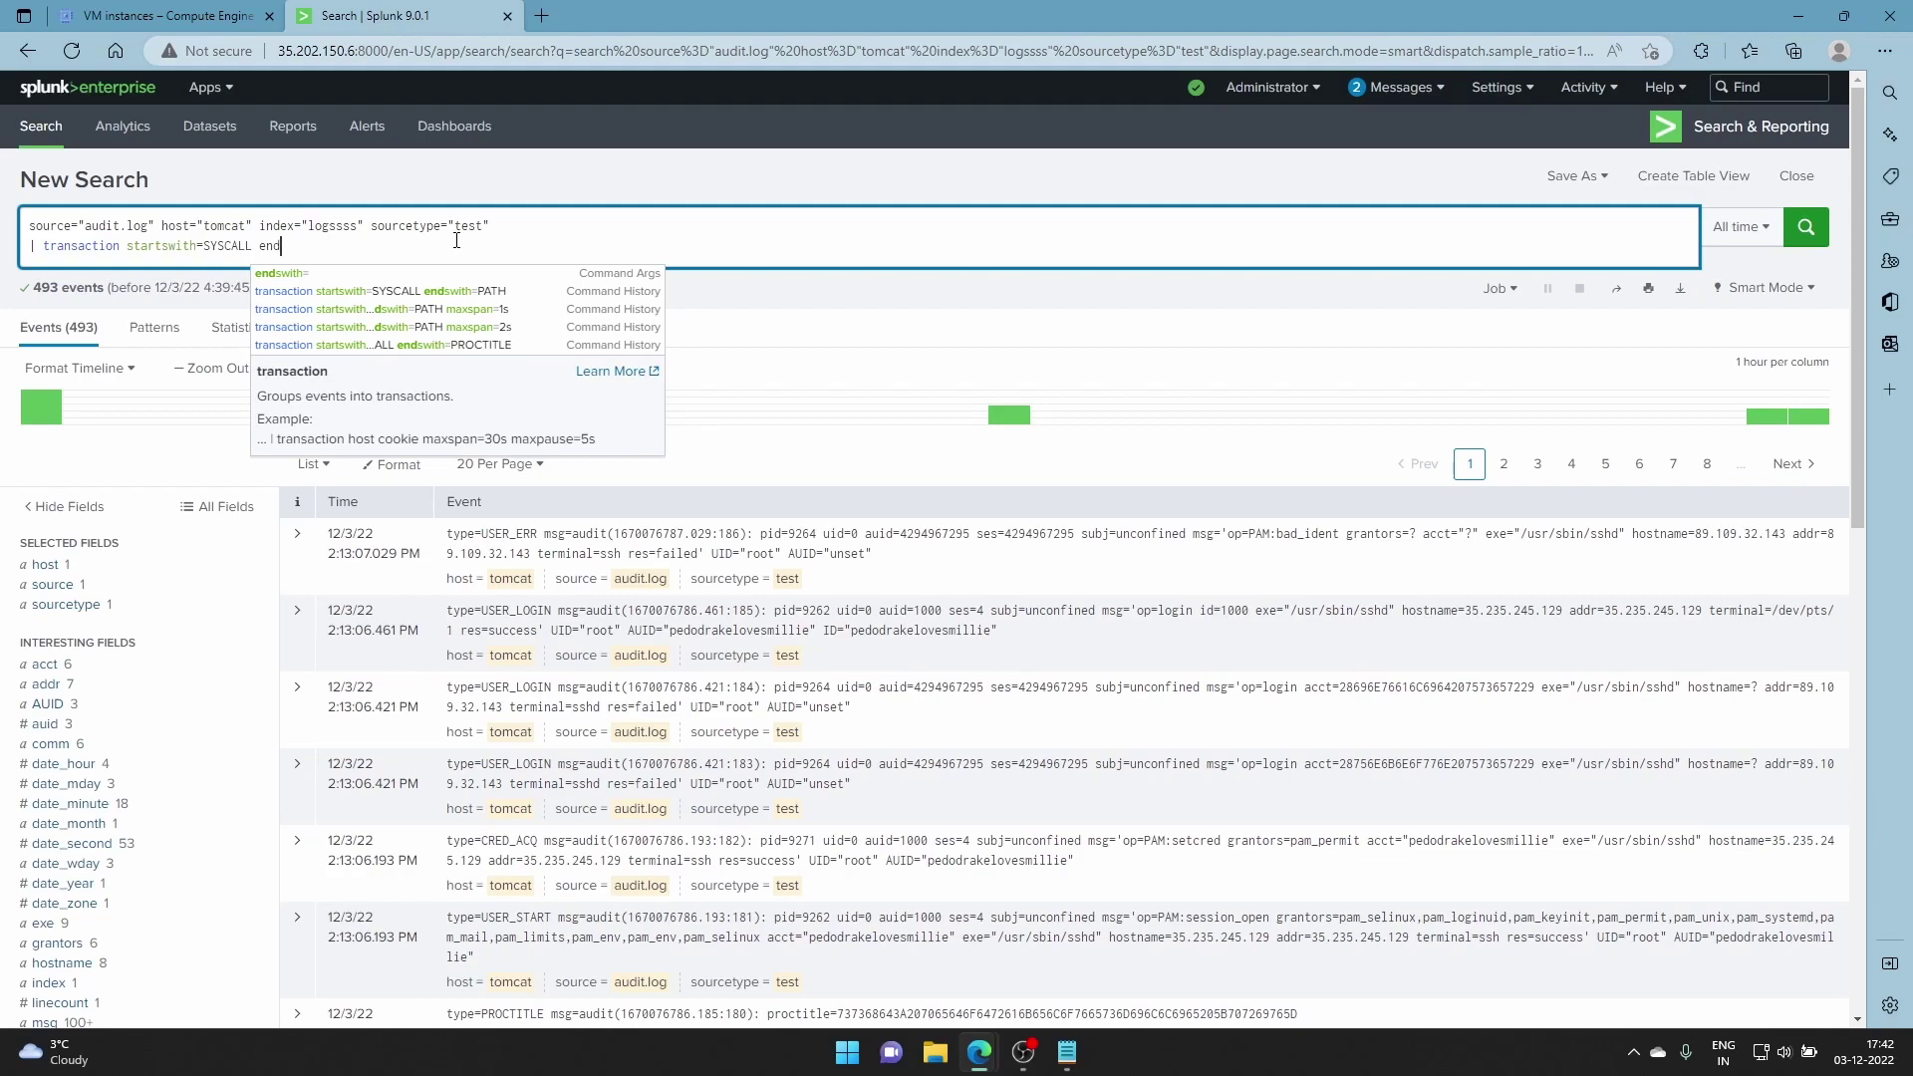
key(Down)
key(Tab)
text(PA)
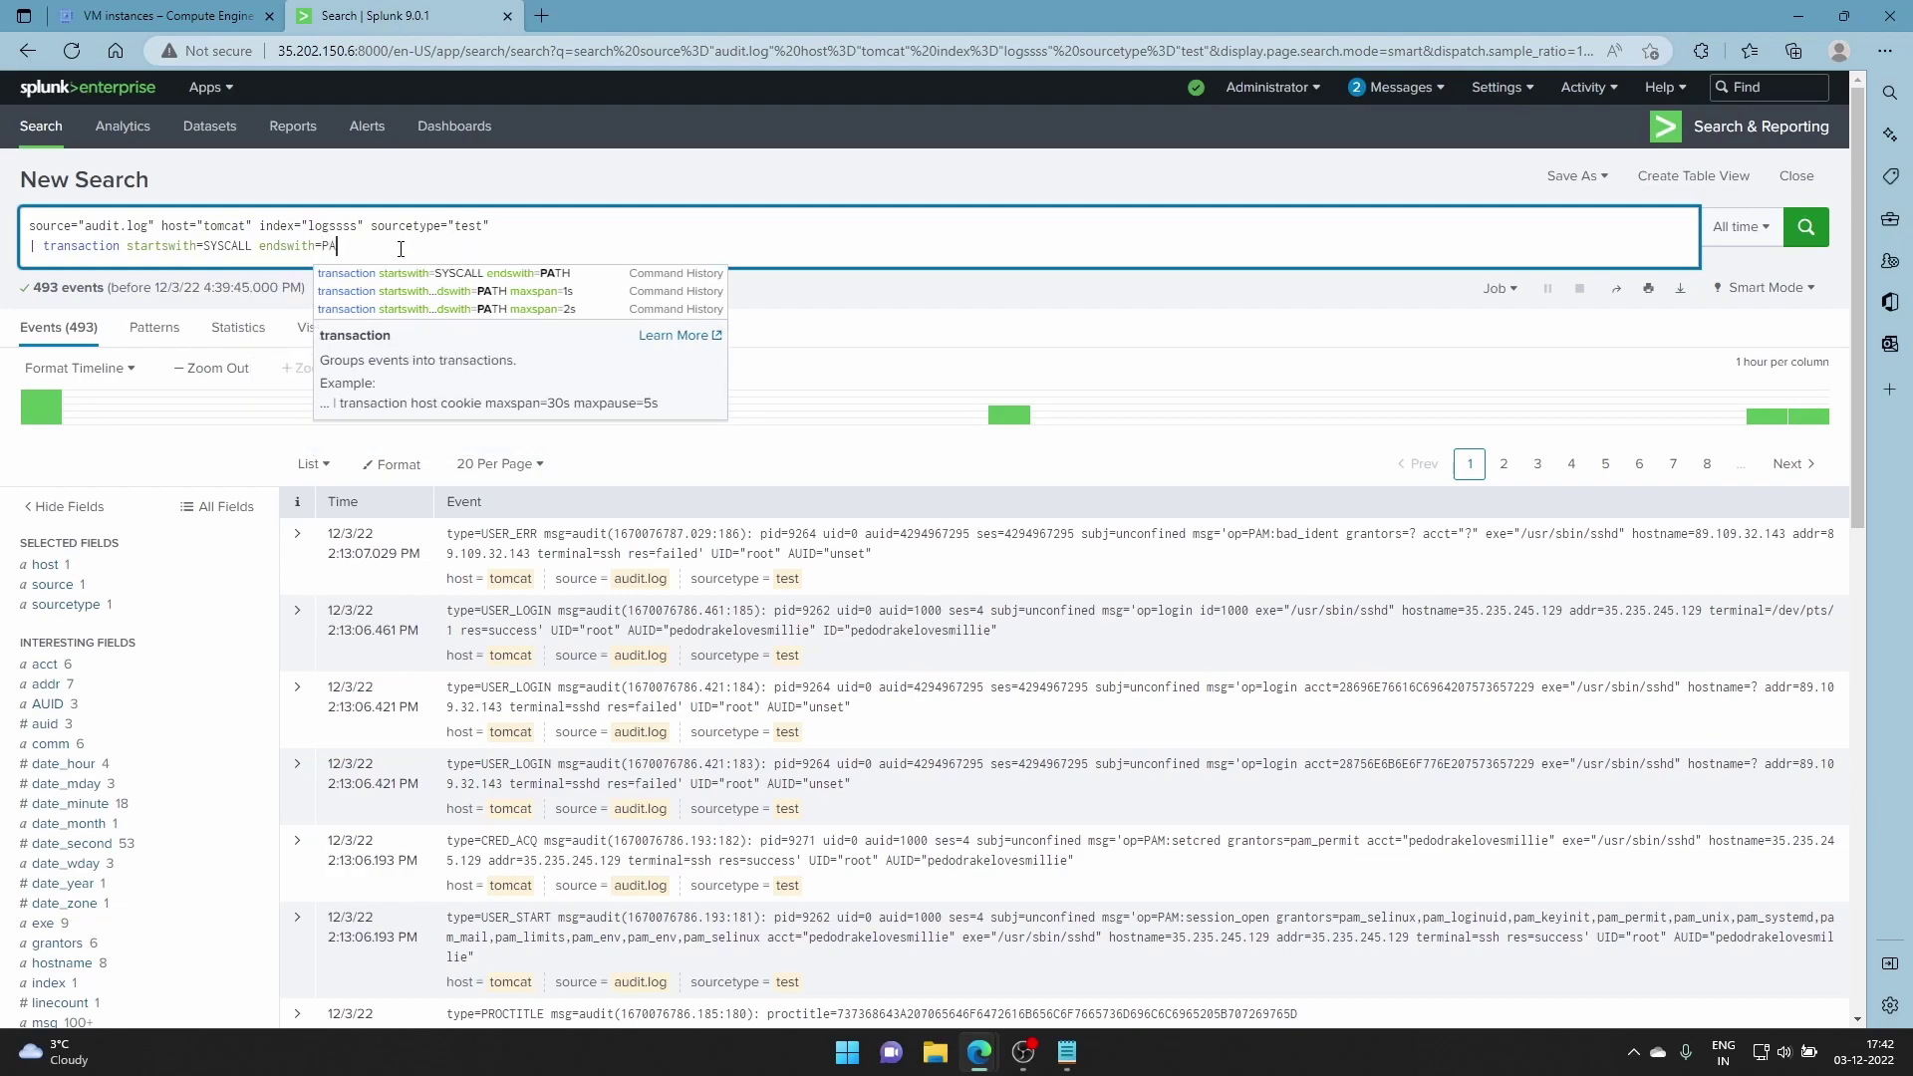
text(TH)
click(1794, 249)
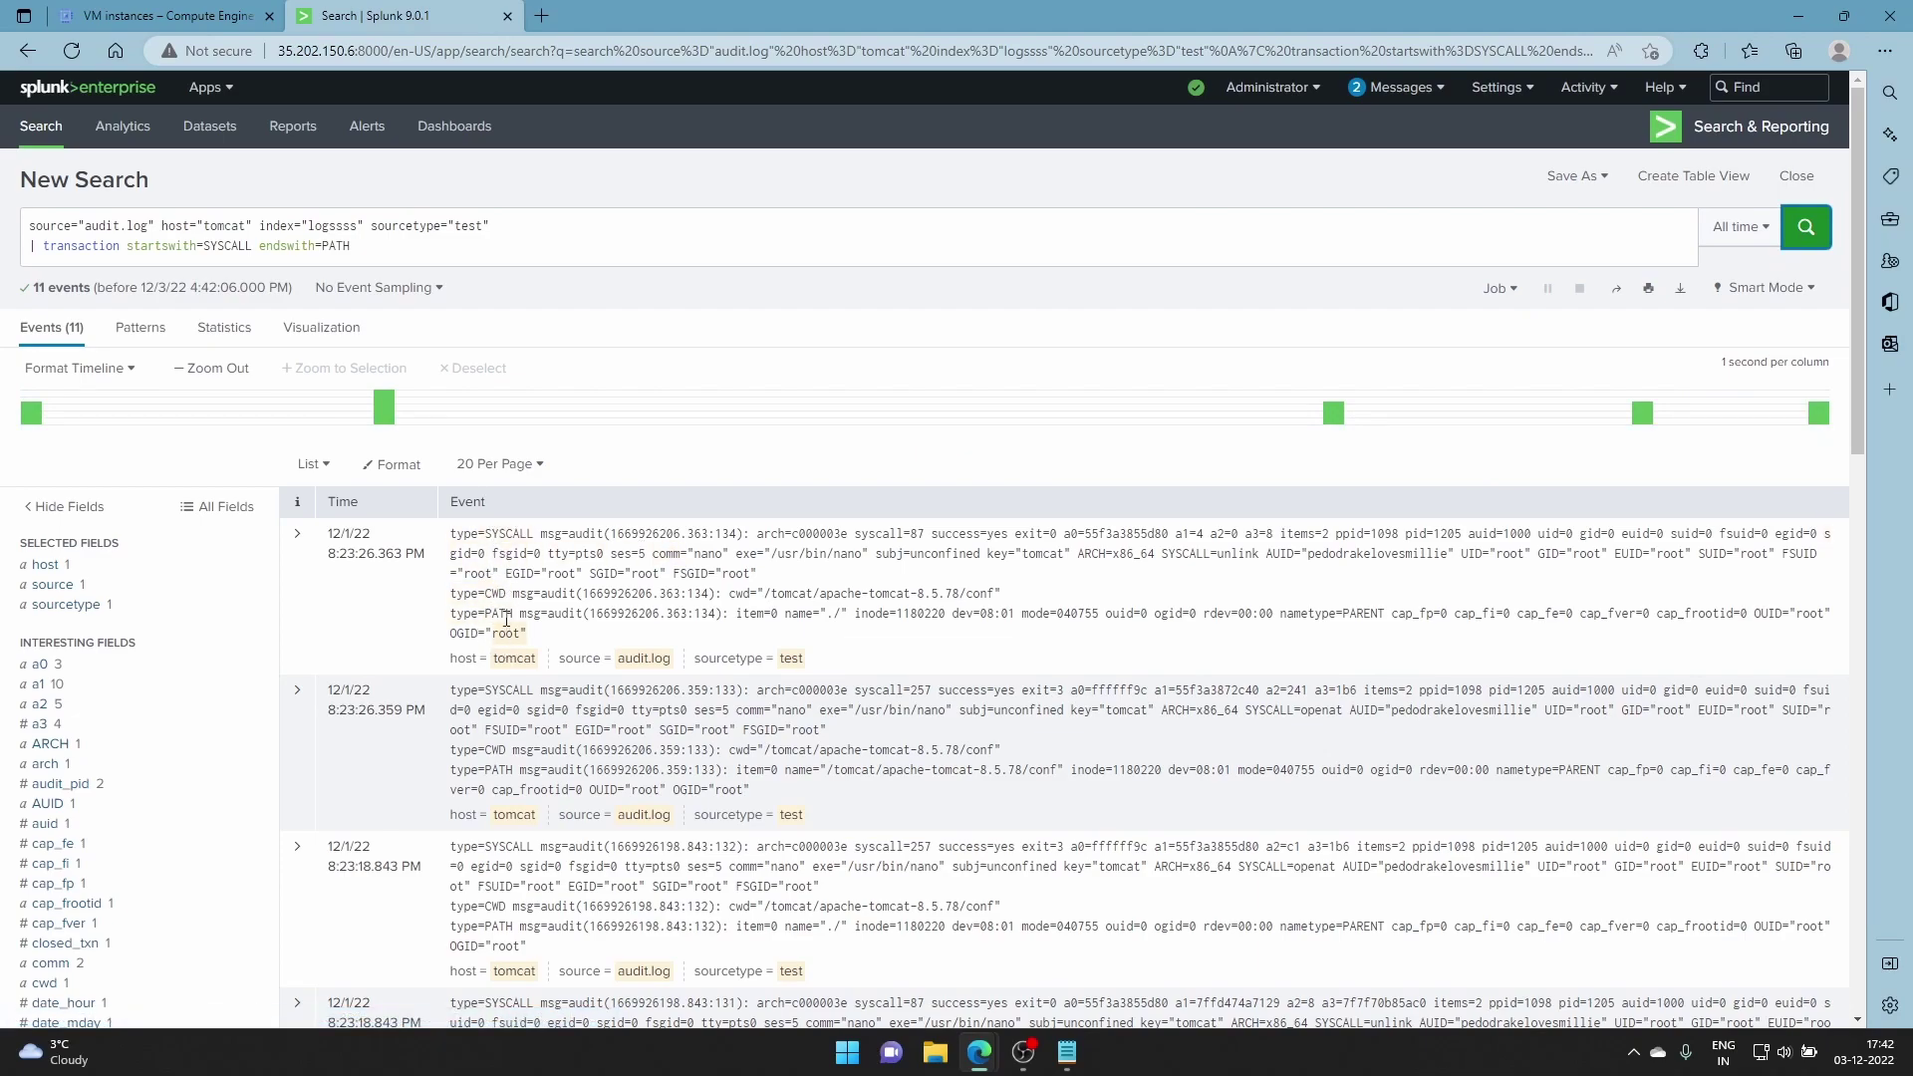
scroll(653, 695, down, 6)
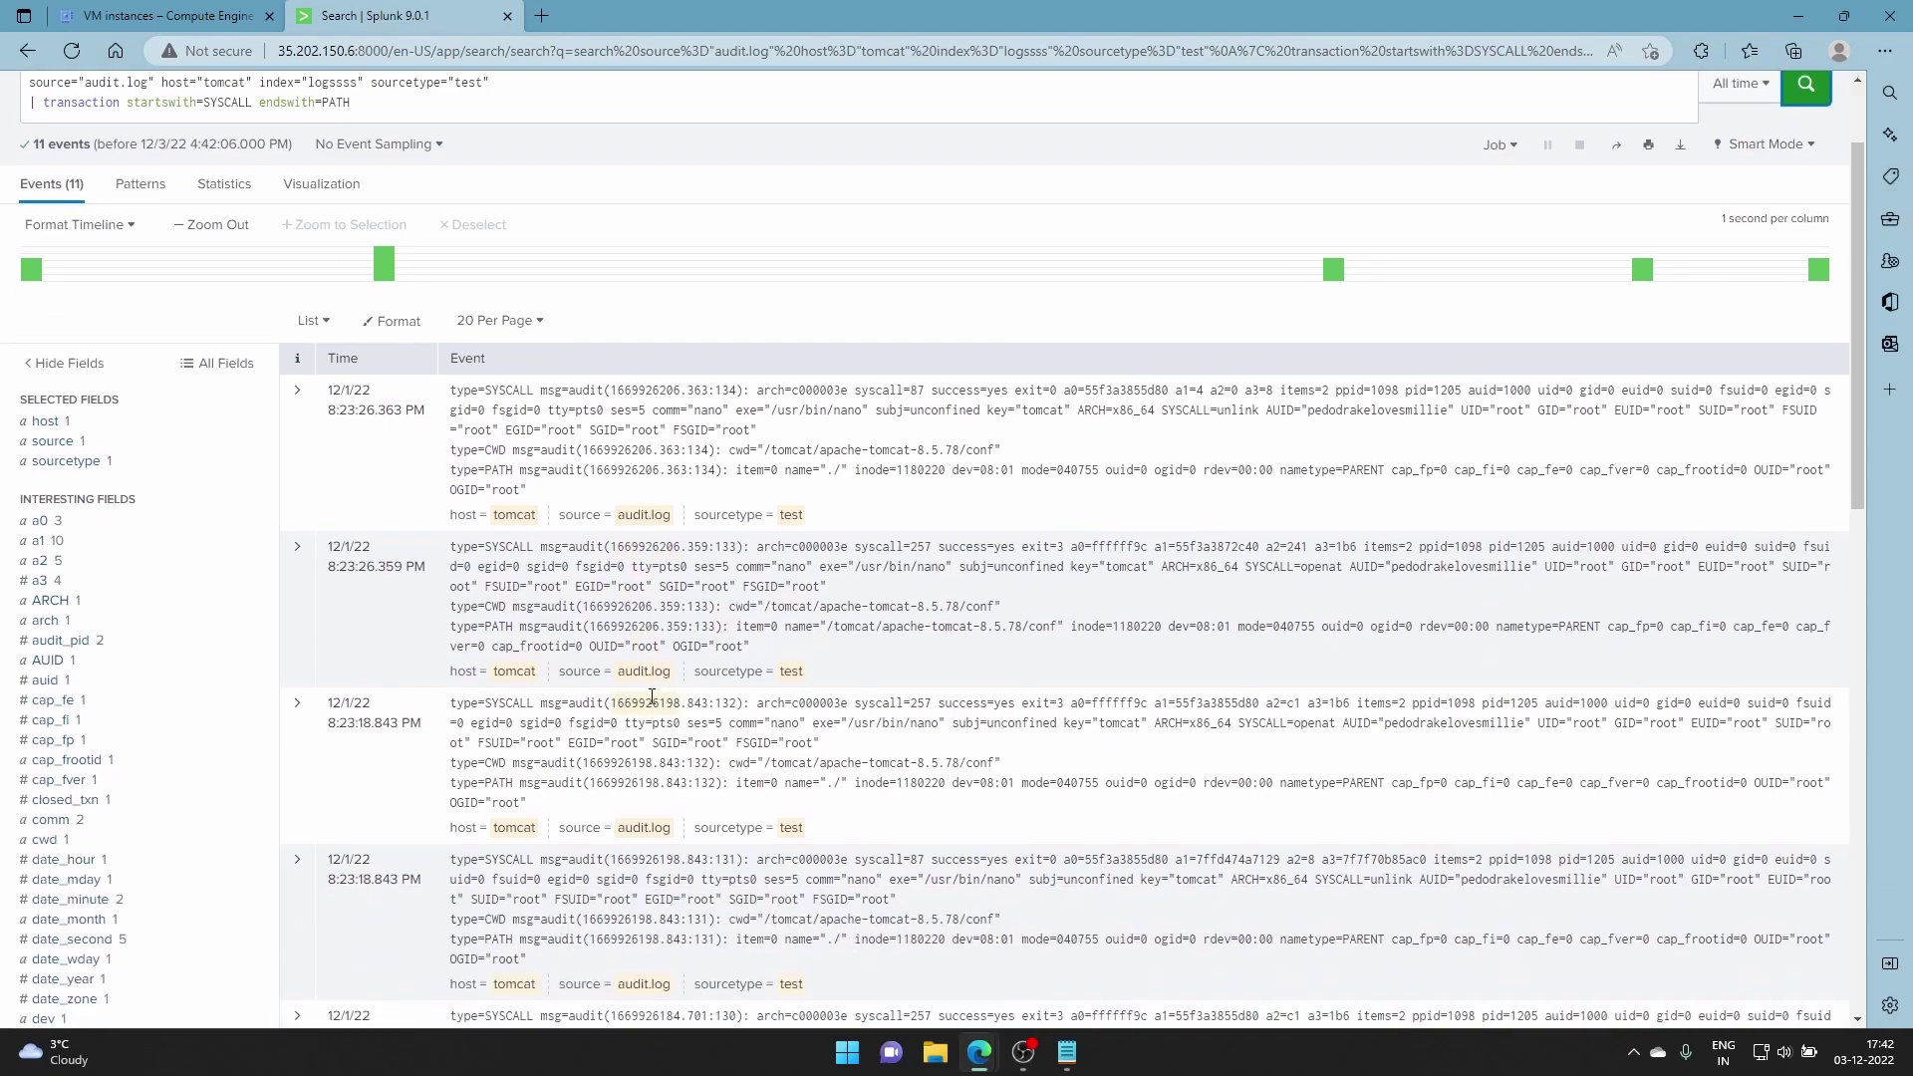
scroll(653, 695, up, 6)
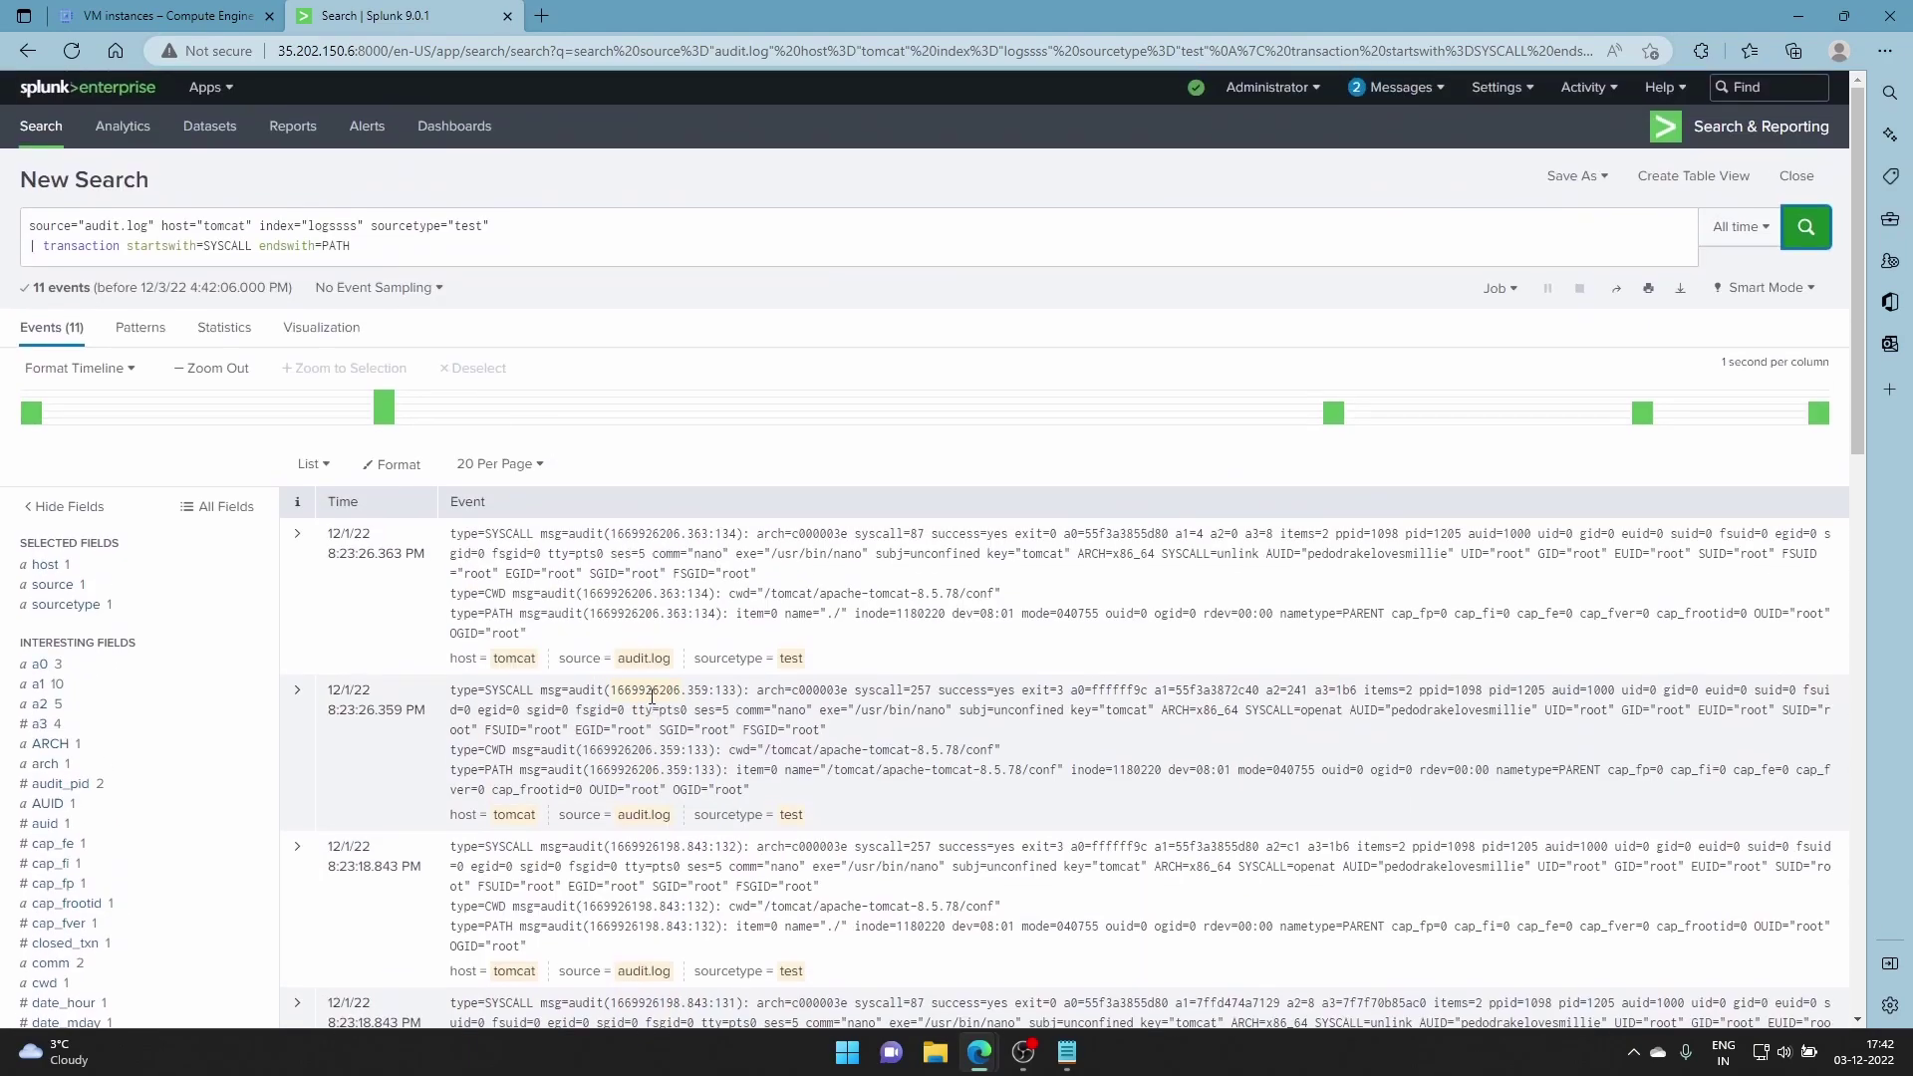
scroll(650, 697, down, 6)
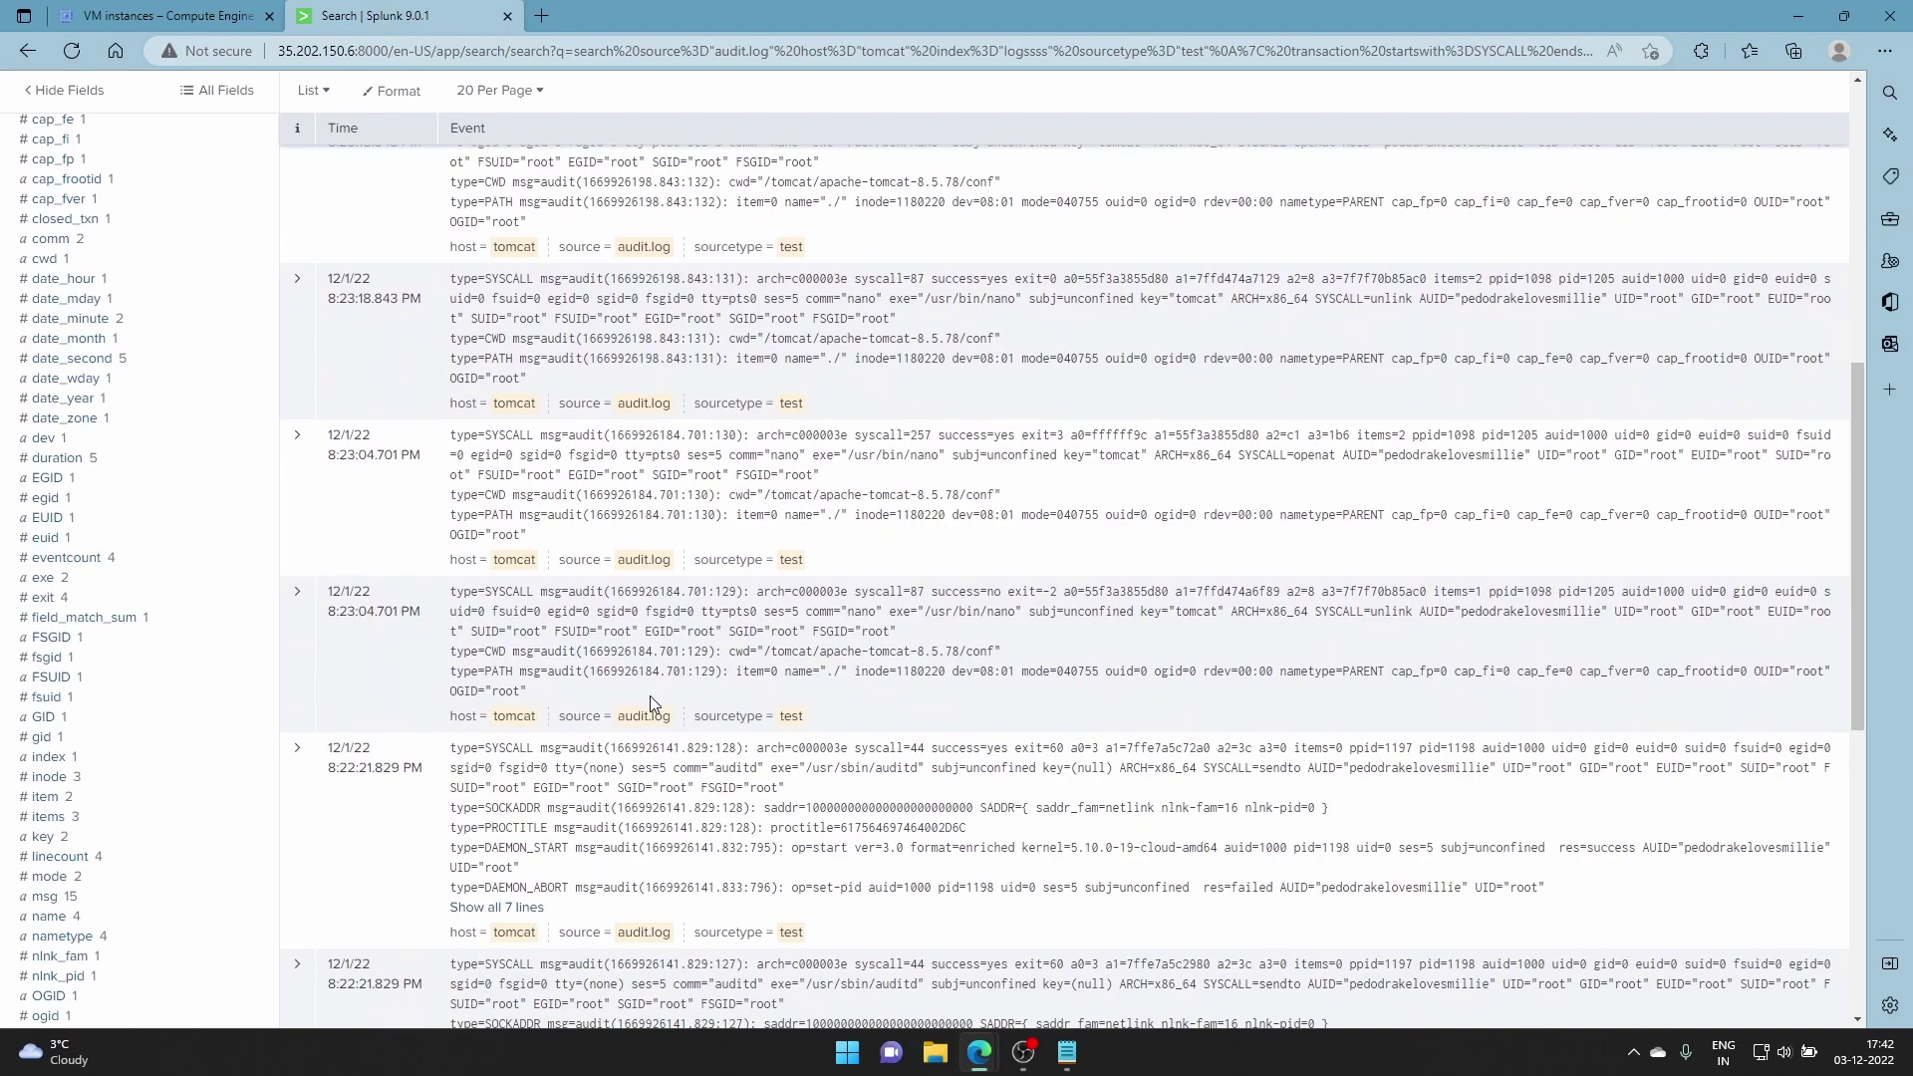
scroll(649, 696, up, 4)
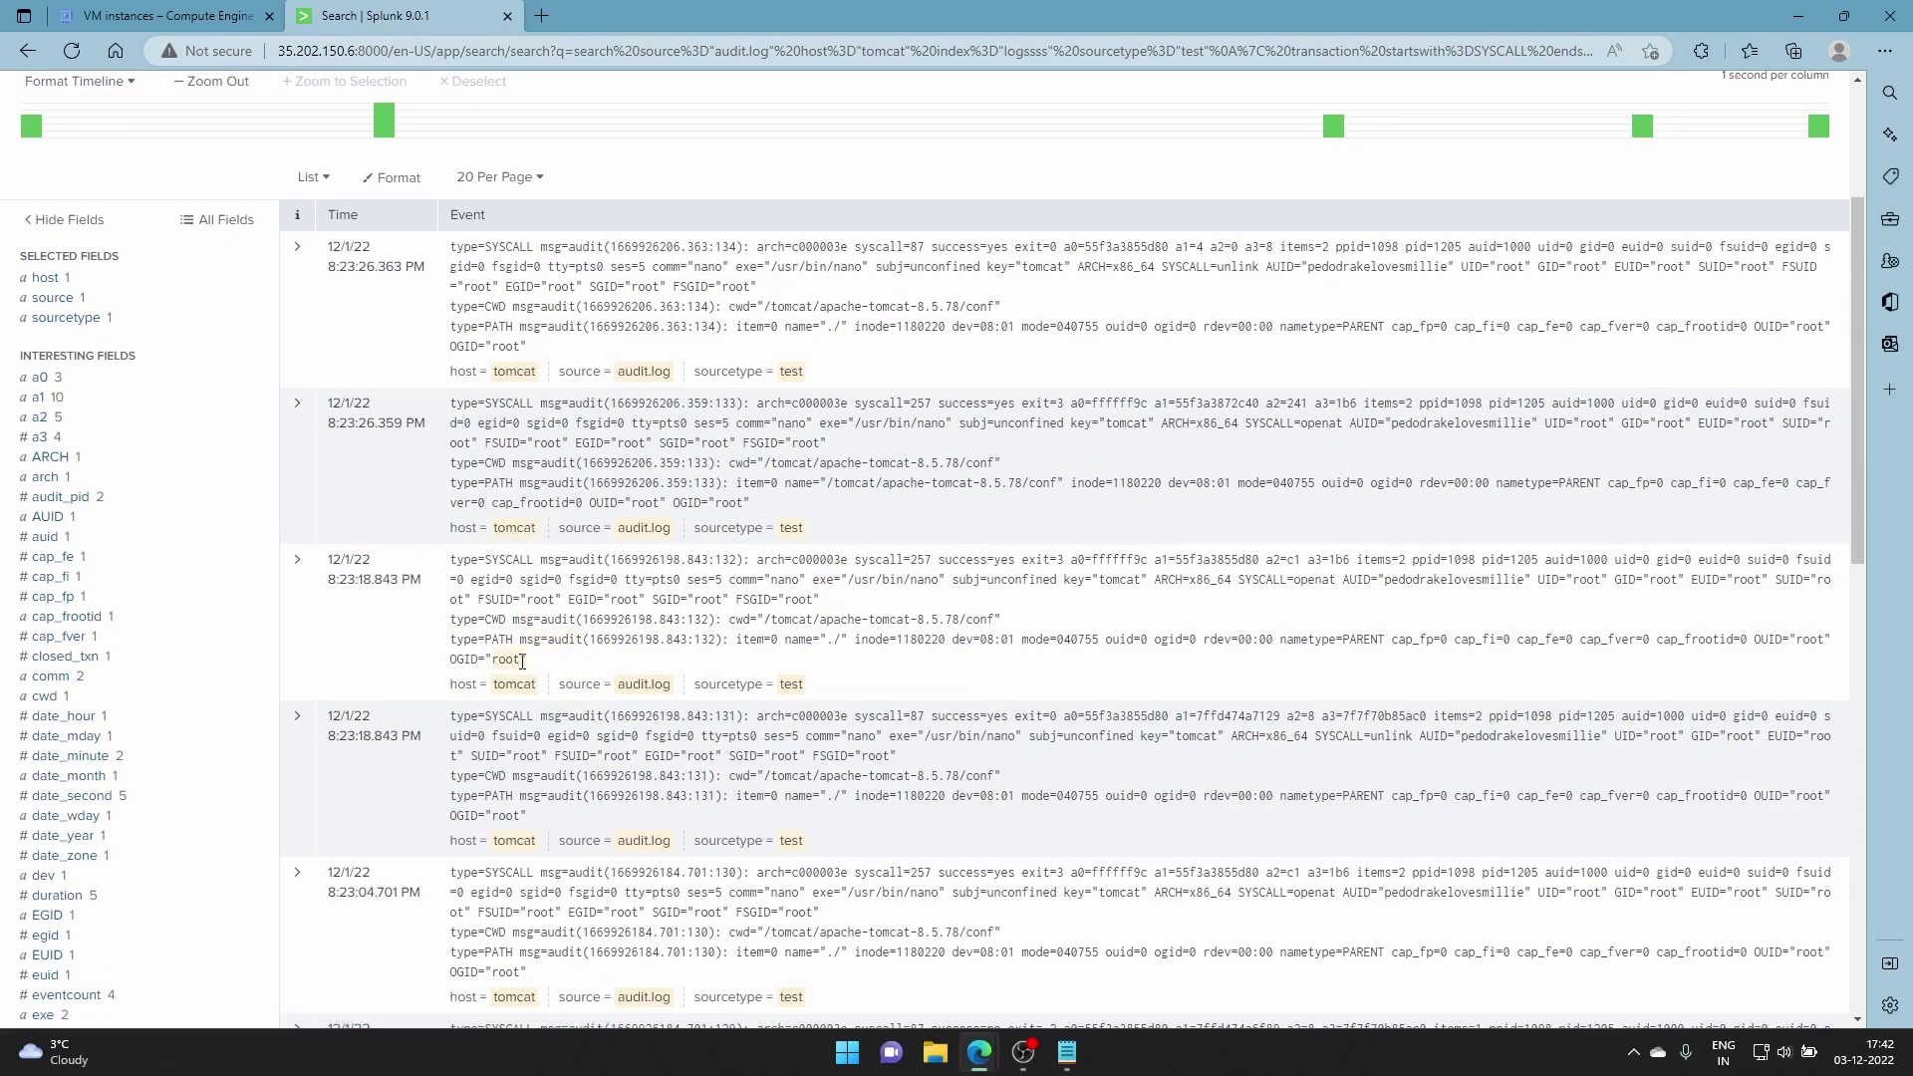
scroll(533, 747, down, 4)
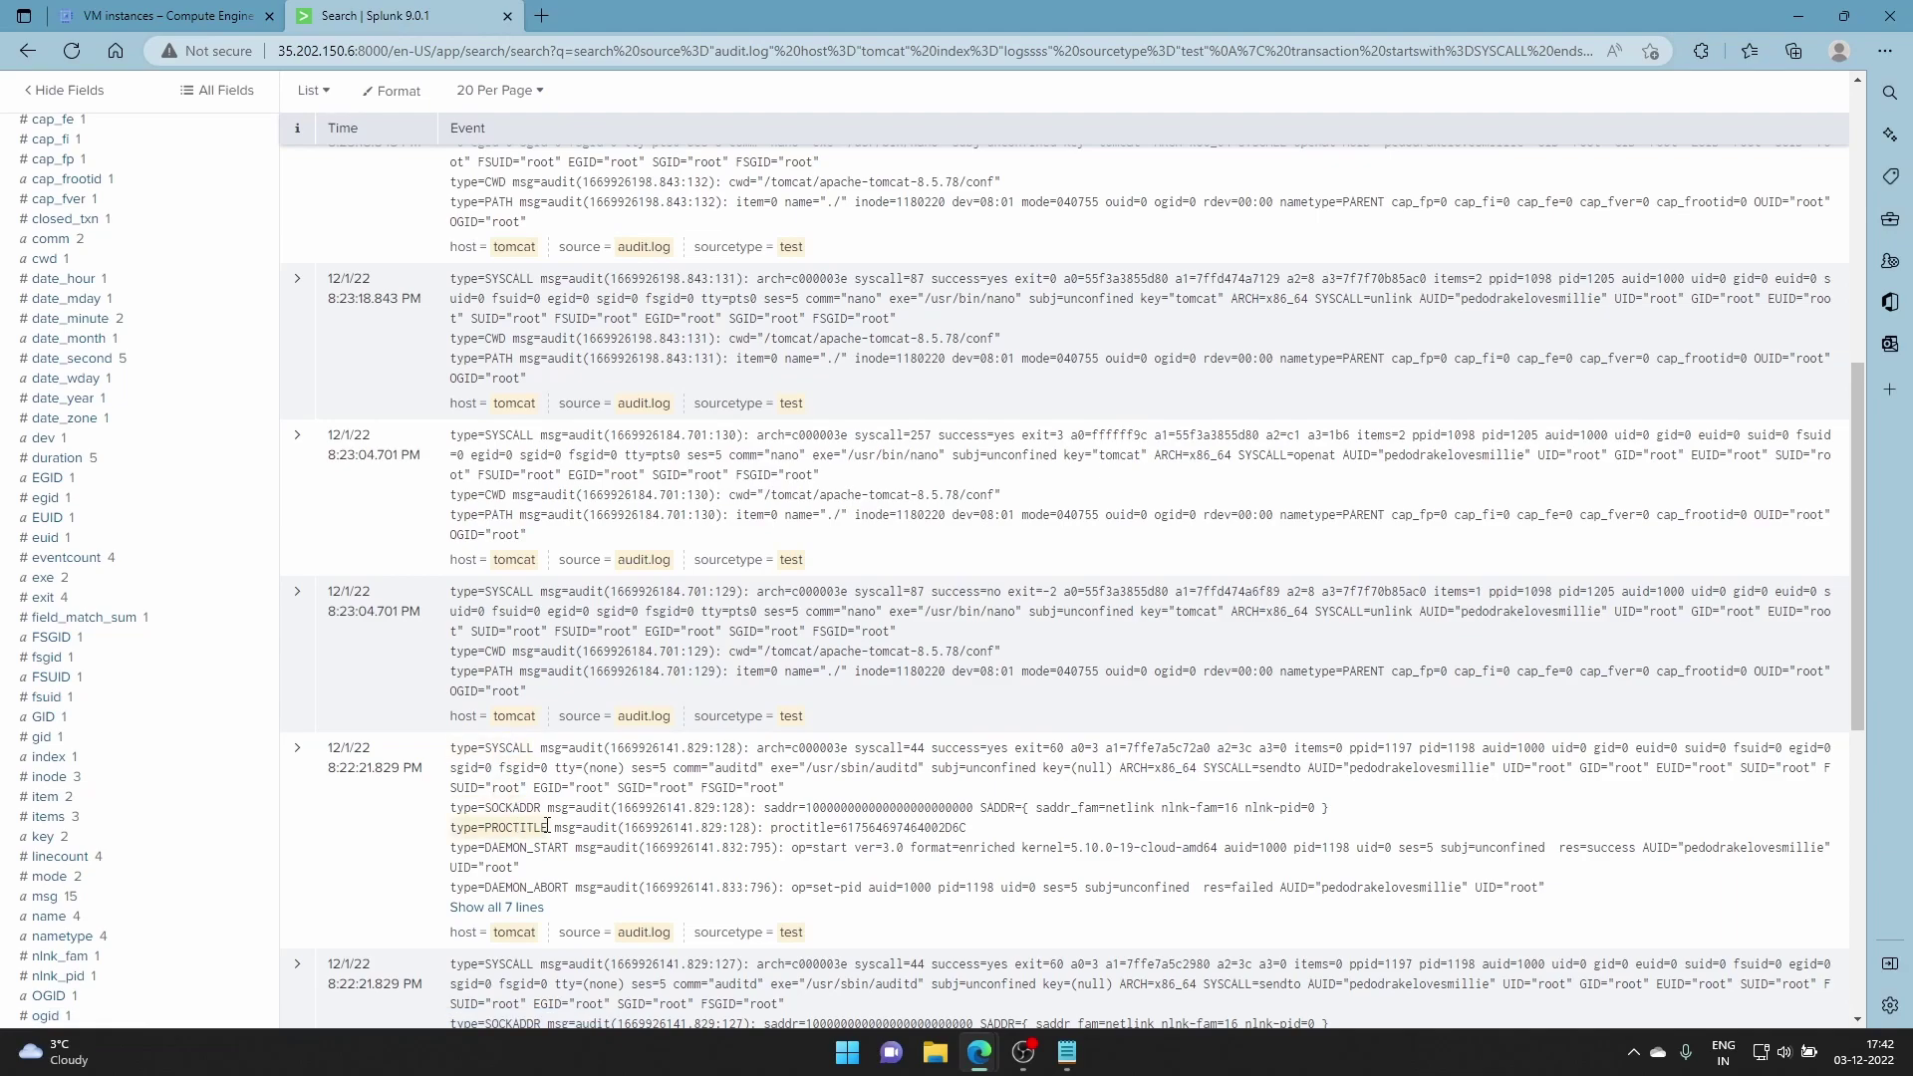
scroll(547, 824, down, 2)
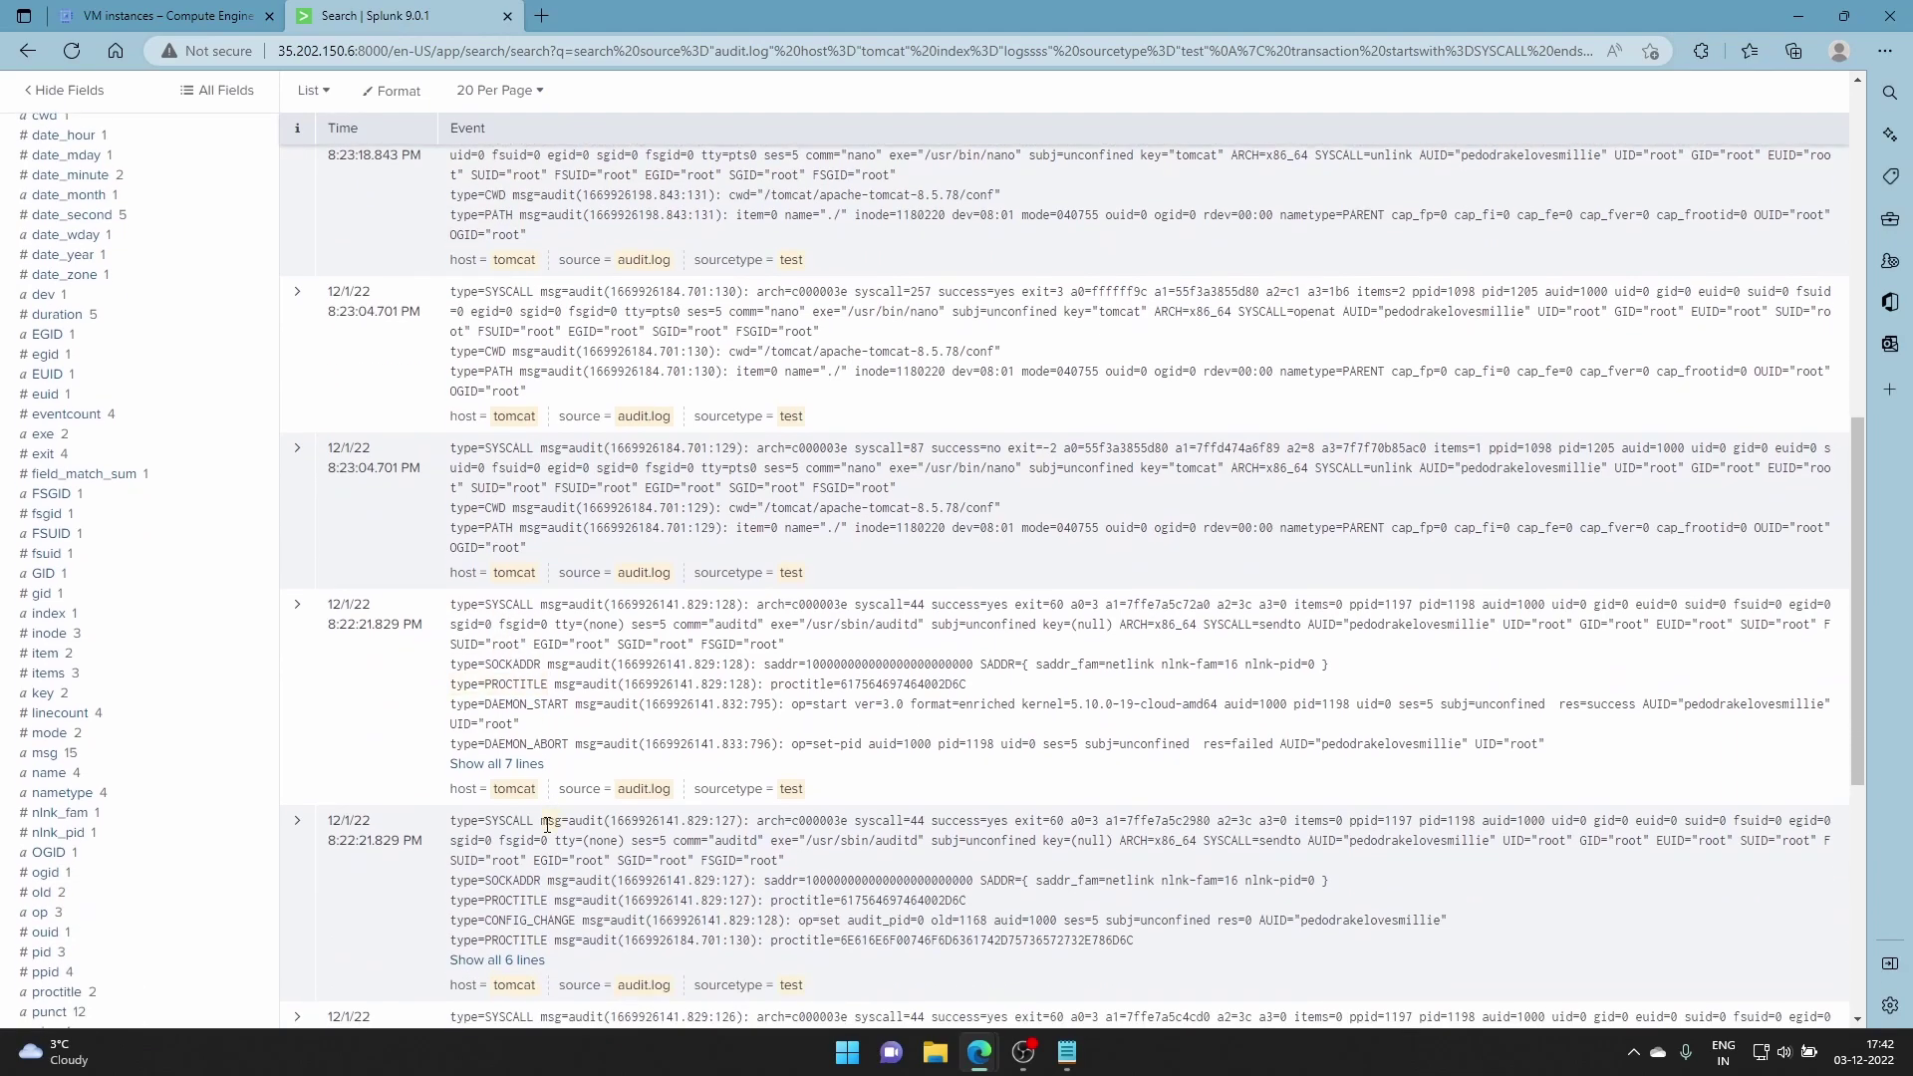
scroll(547, 825, down, 8)
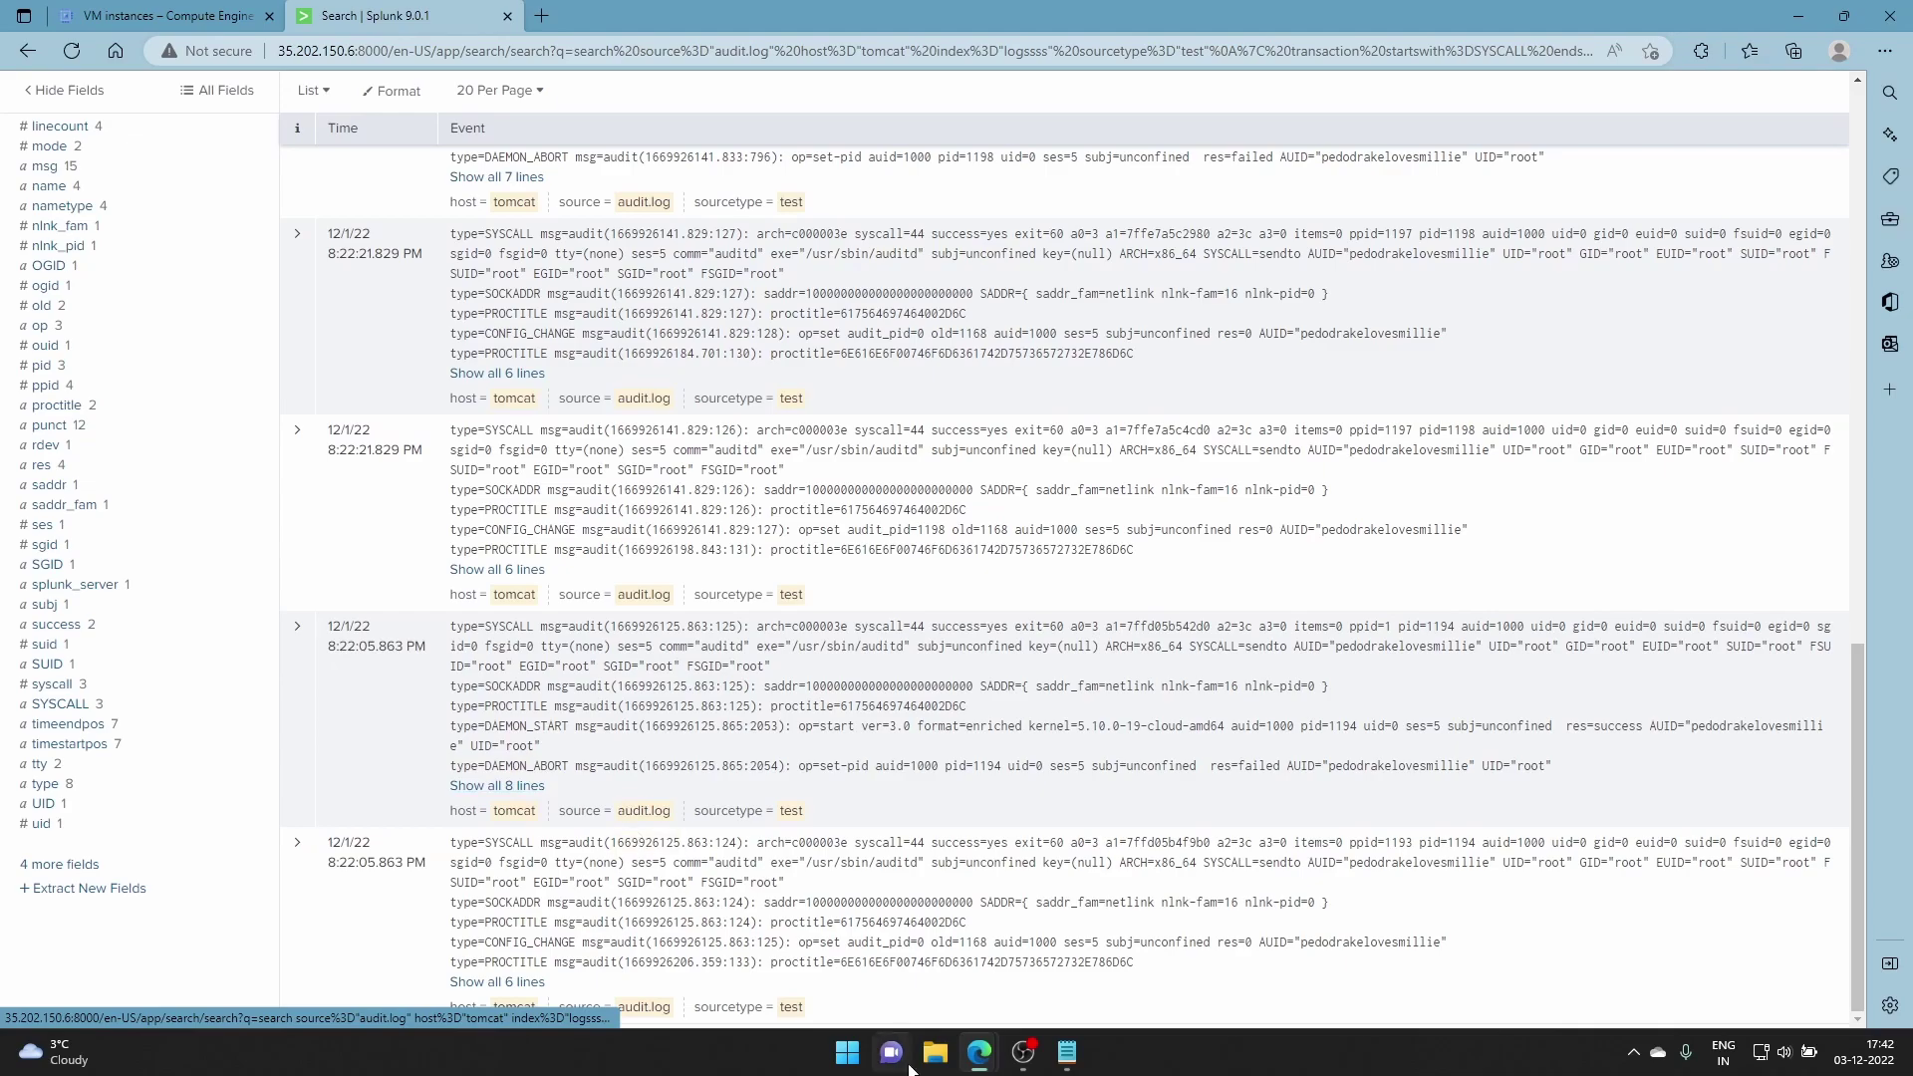
click(1067, 1051)
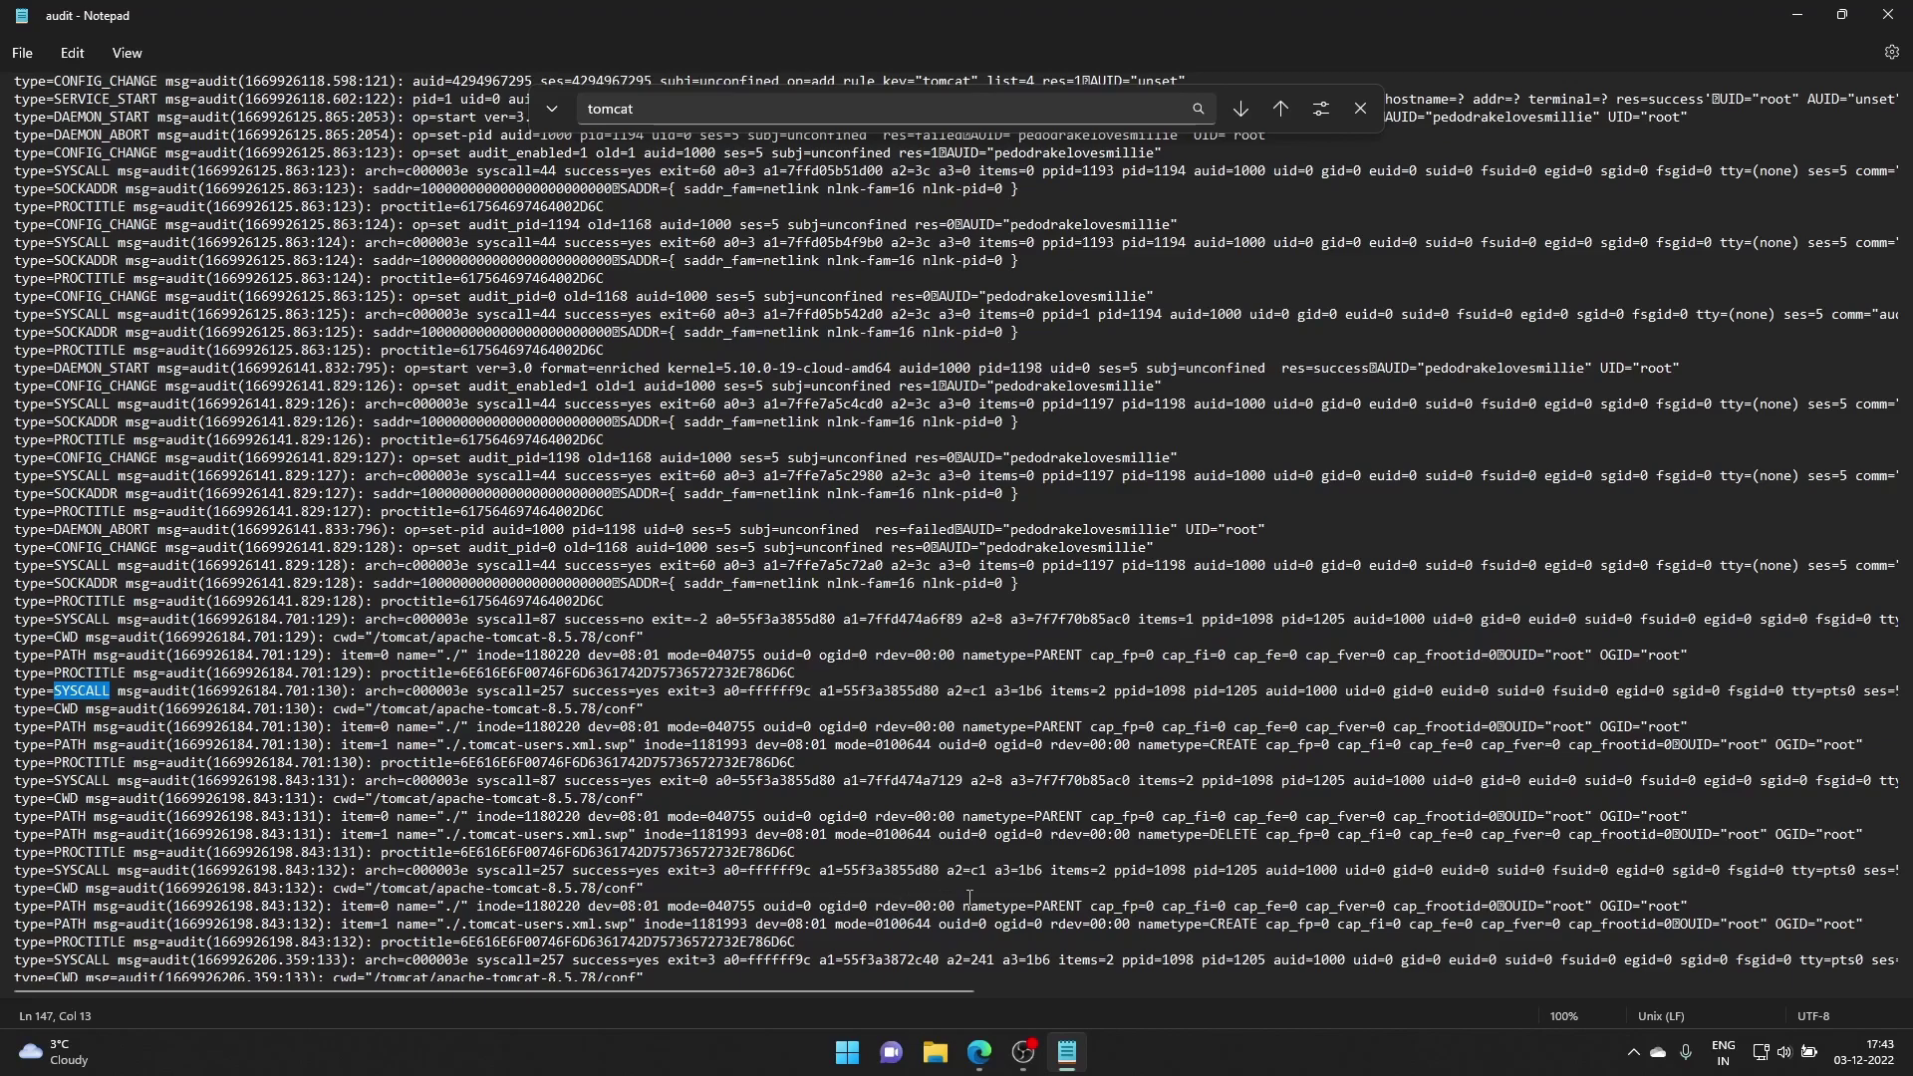
mouse_move(979, 1051)
click(886, 897)
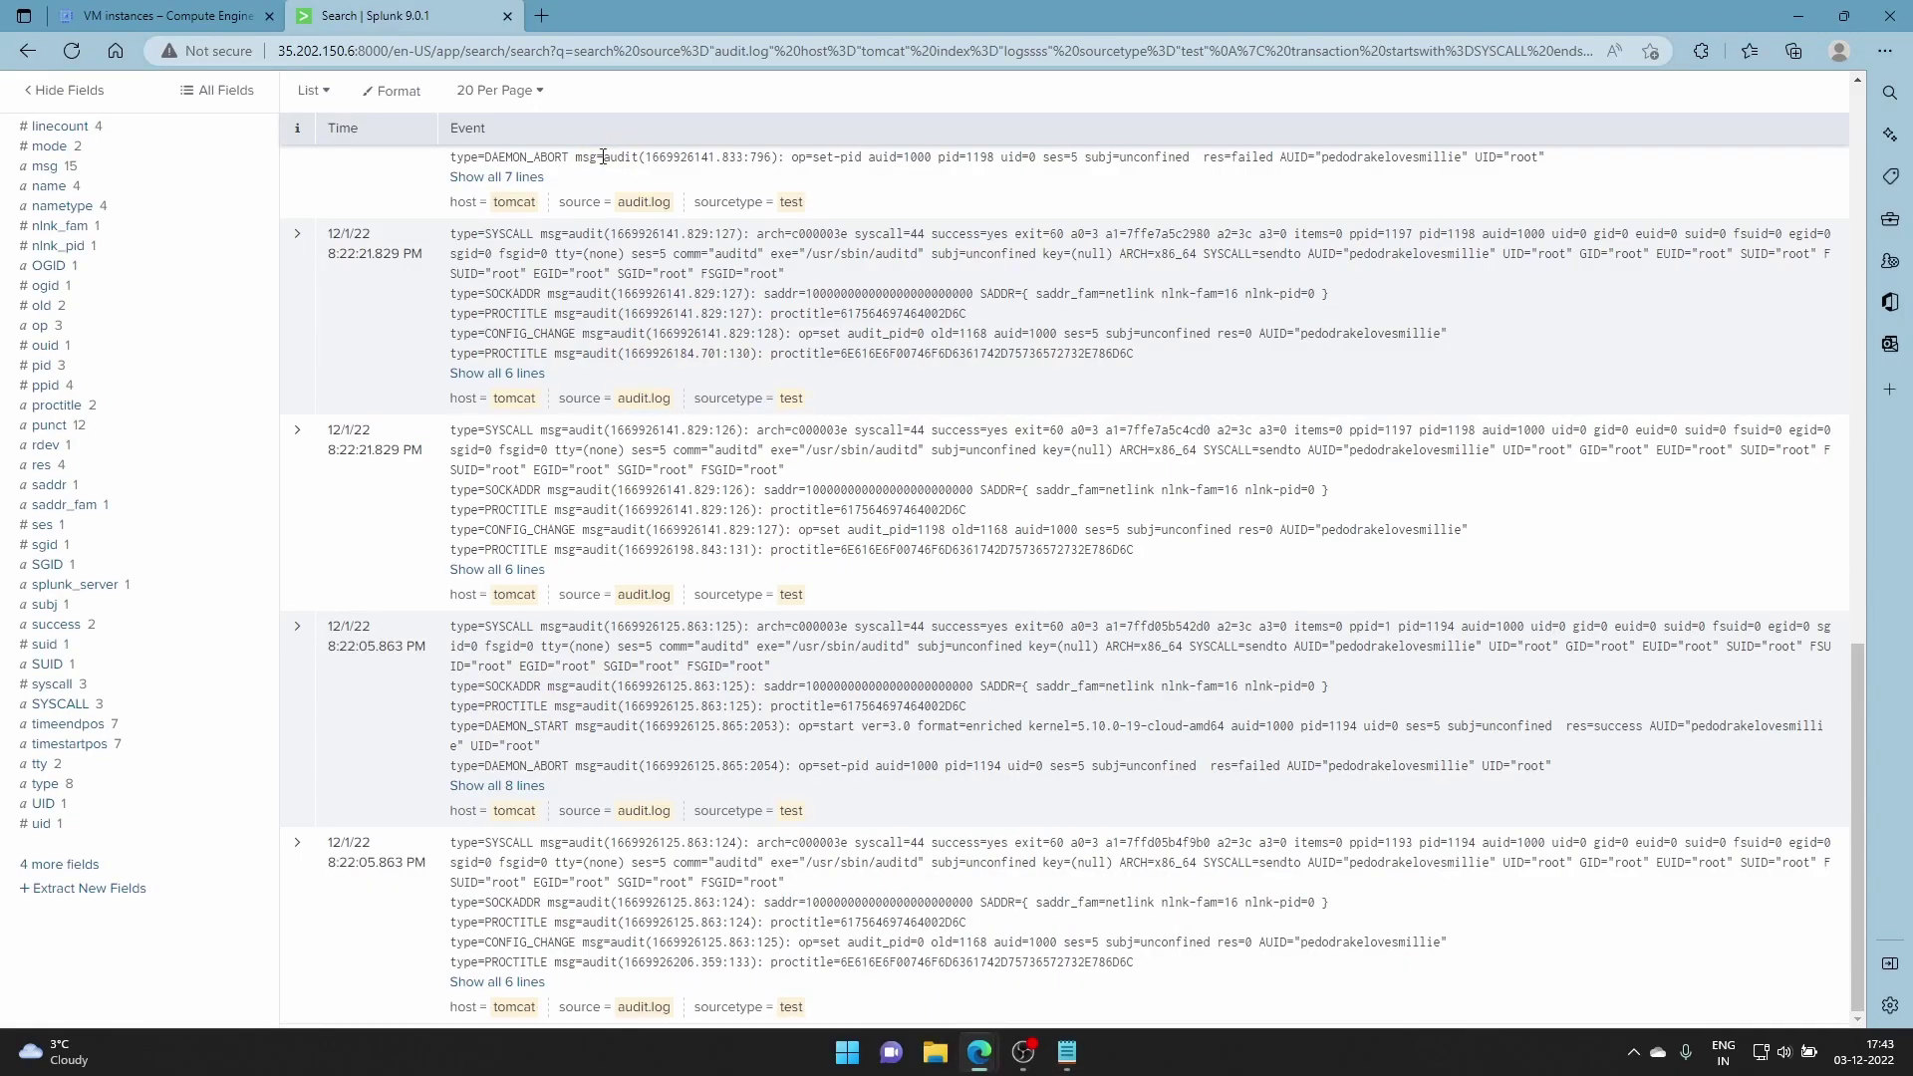
scroll(601, 141, up, 15)
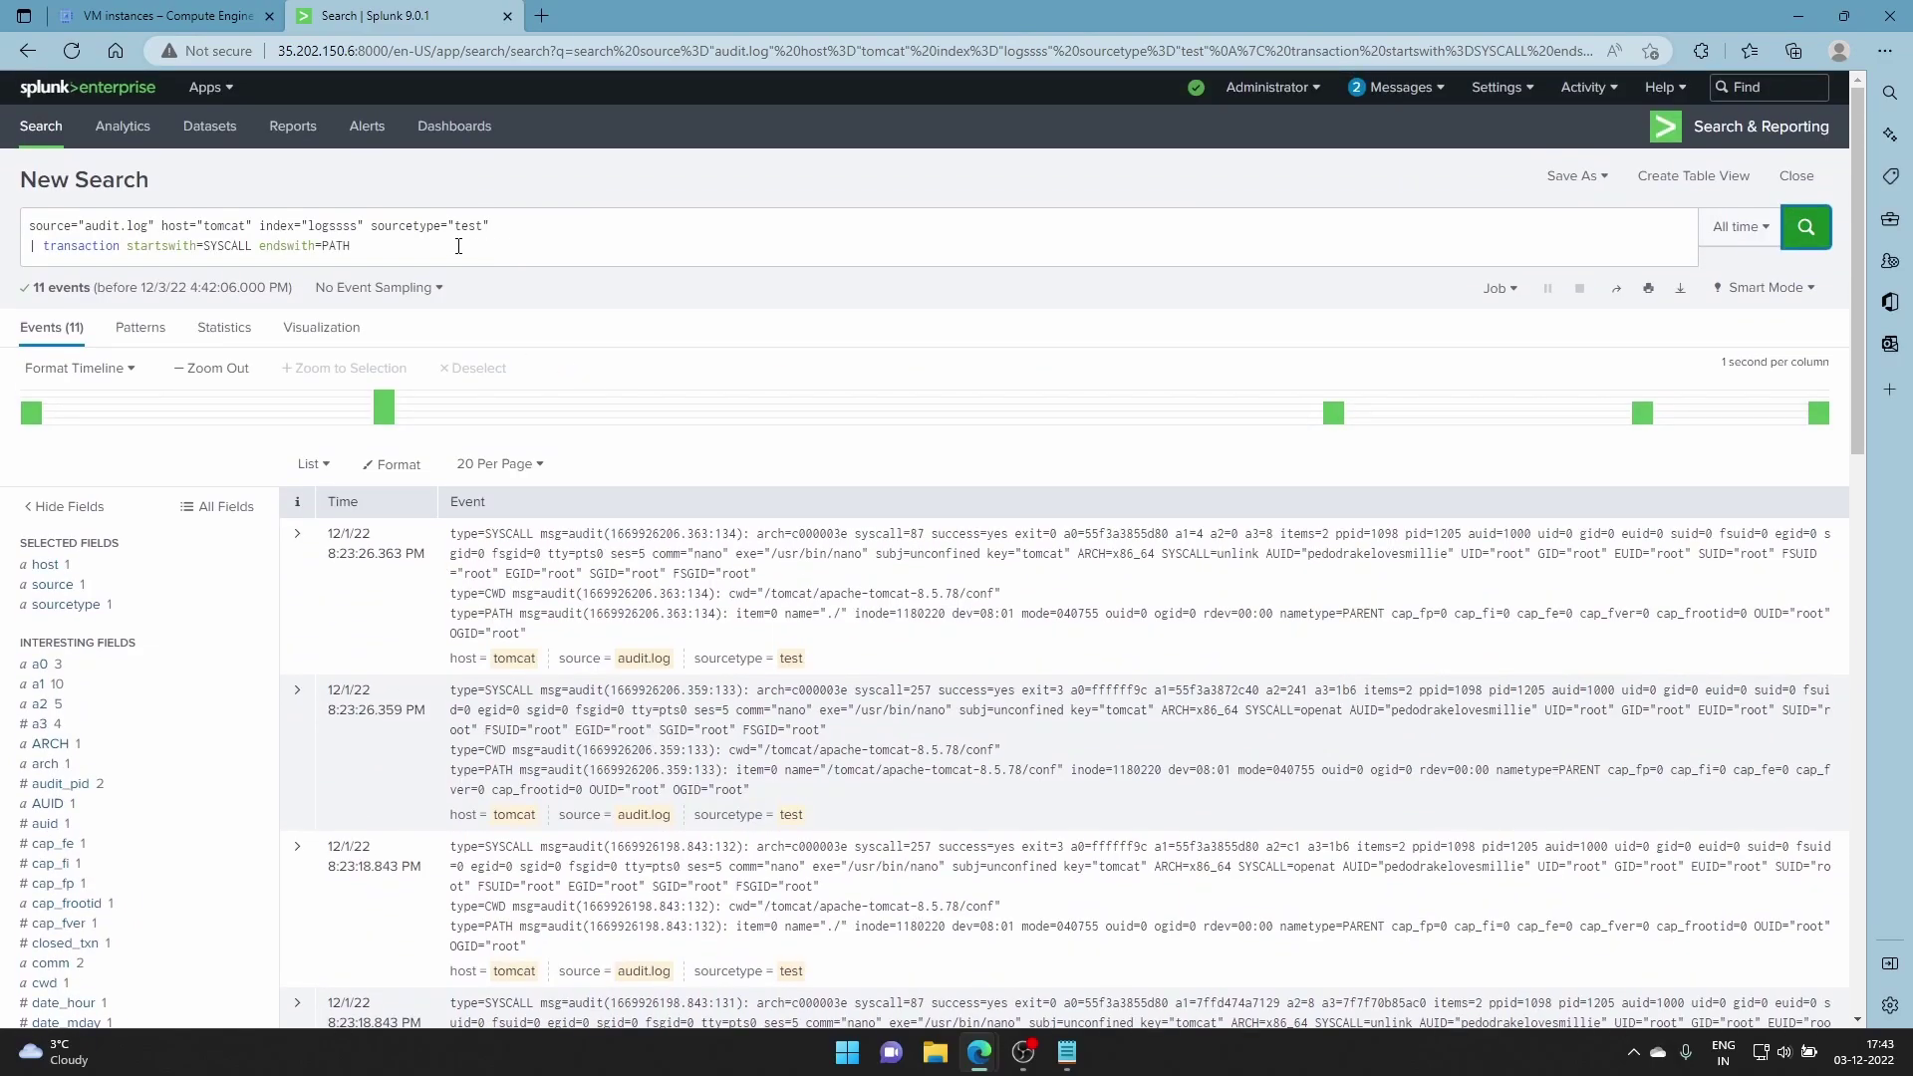
- Append maxspan=1s to the transaction command, run it, and scroll through the 6 resulting events
click(458, 246)
text(xsp)
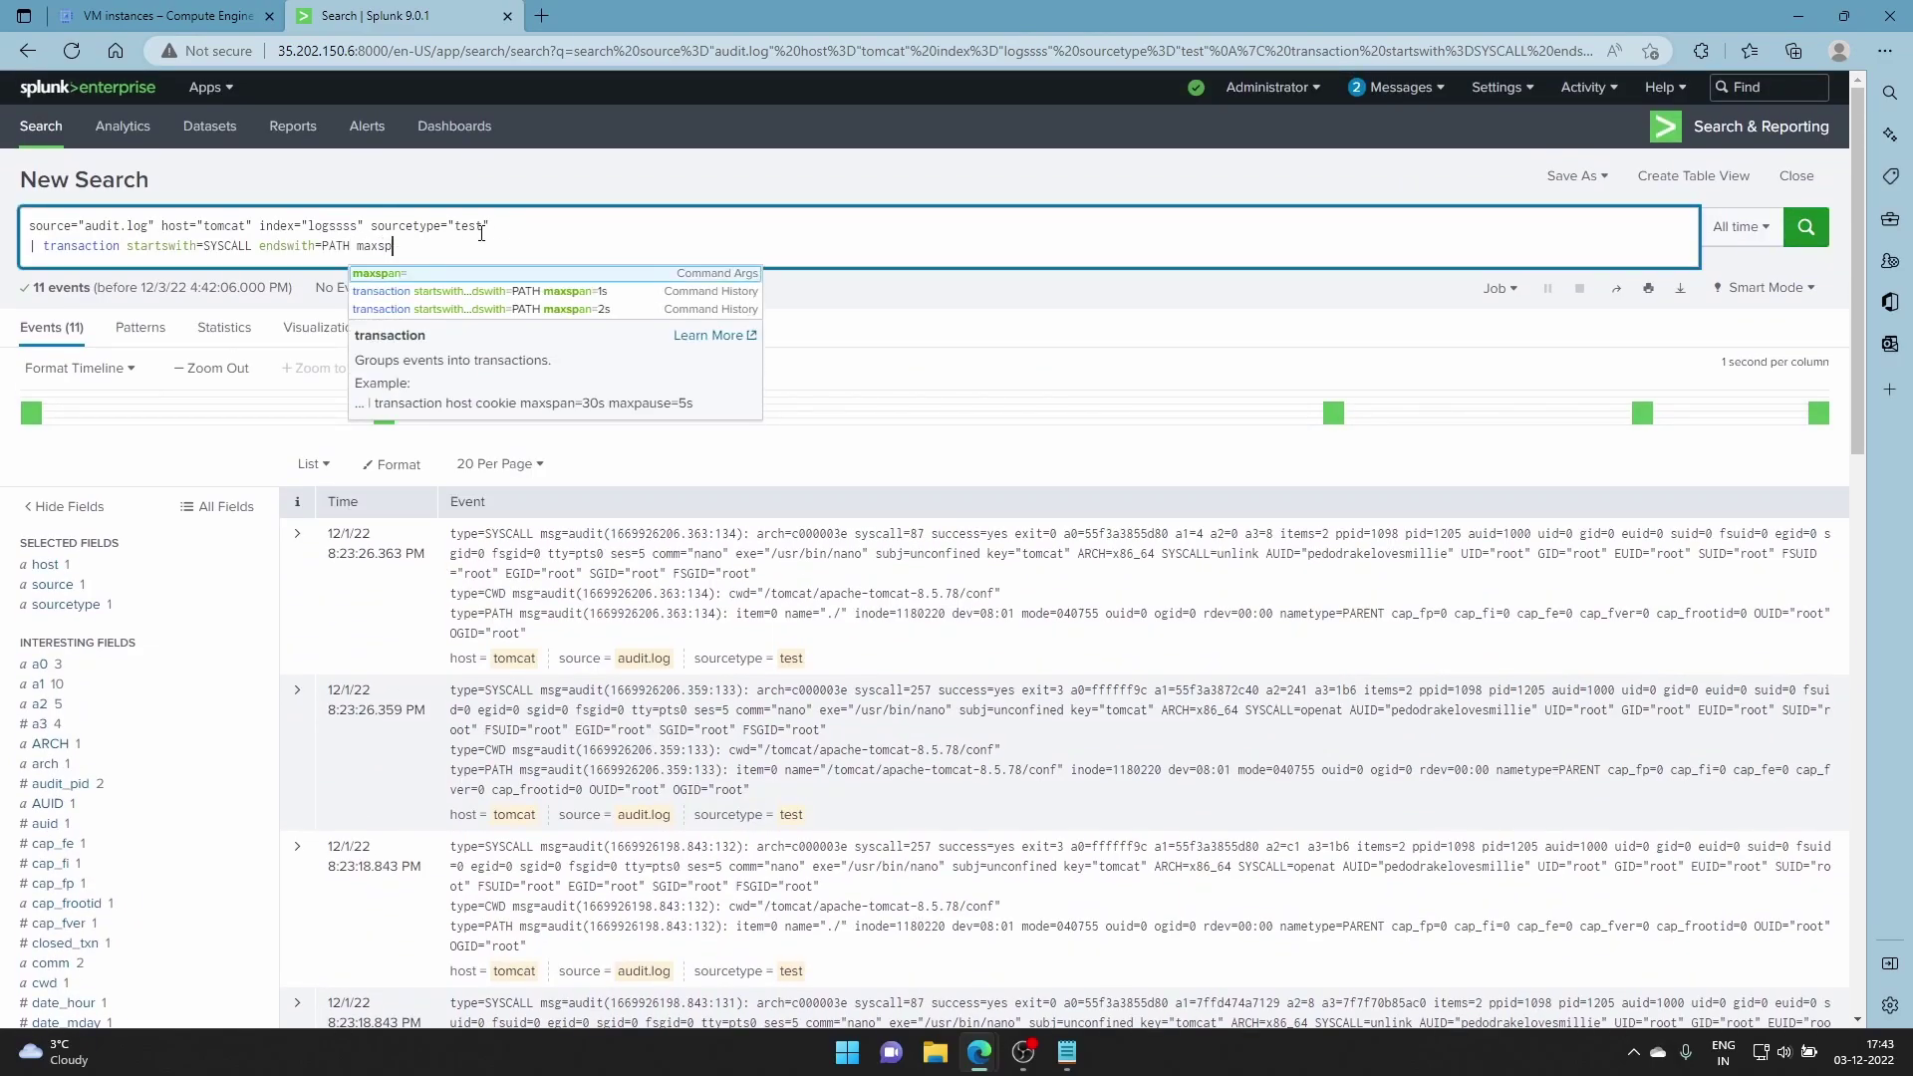
key(Tab)
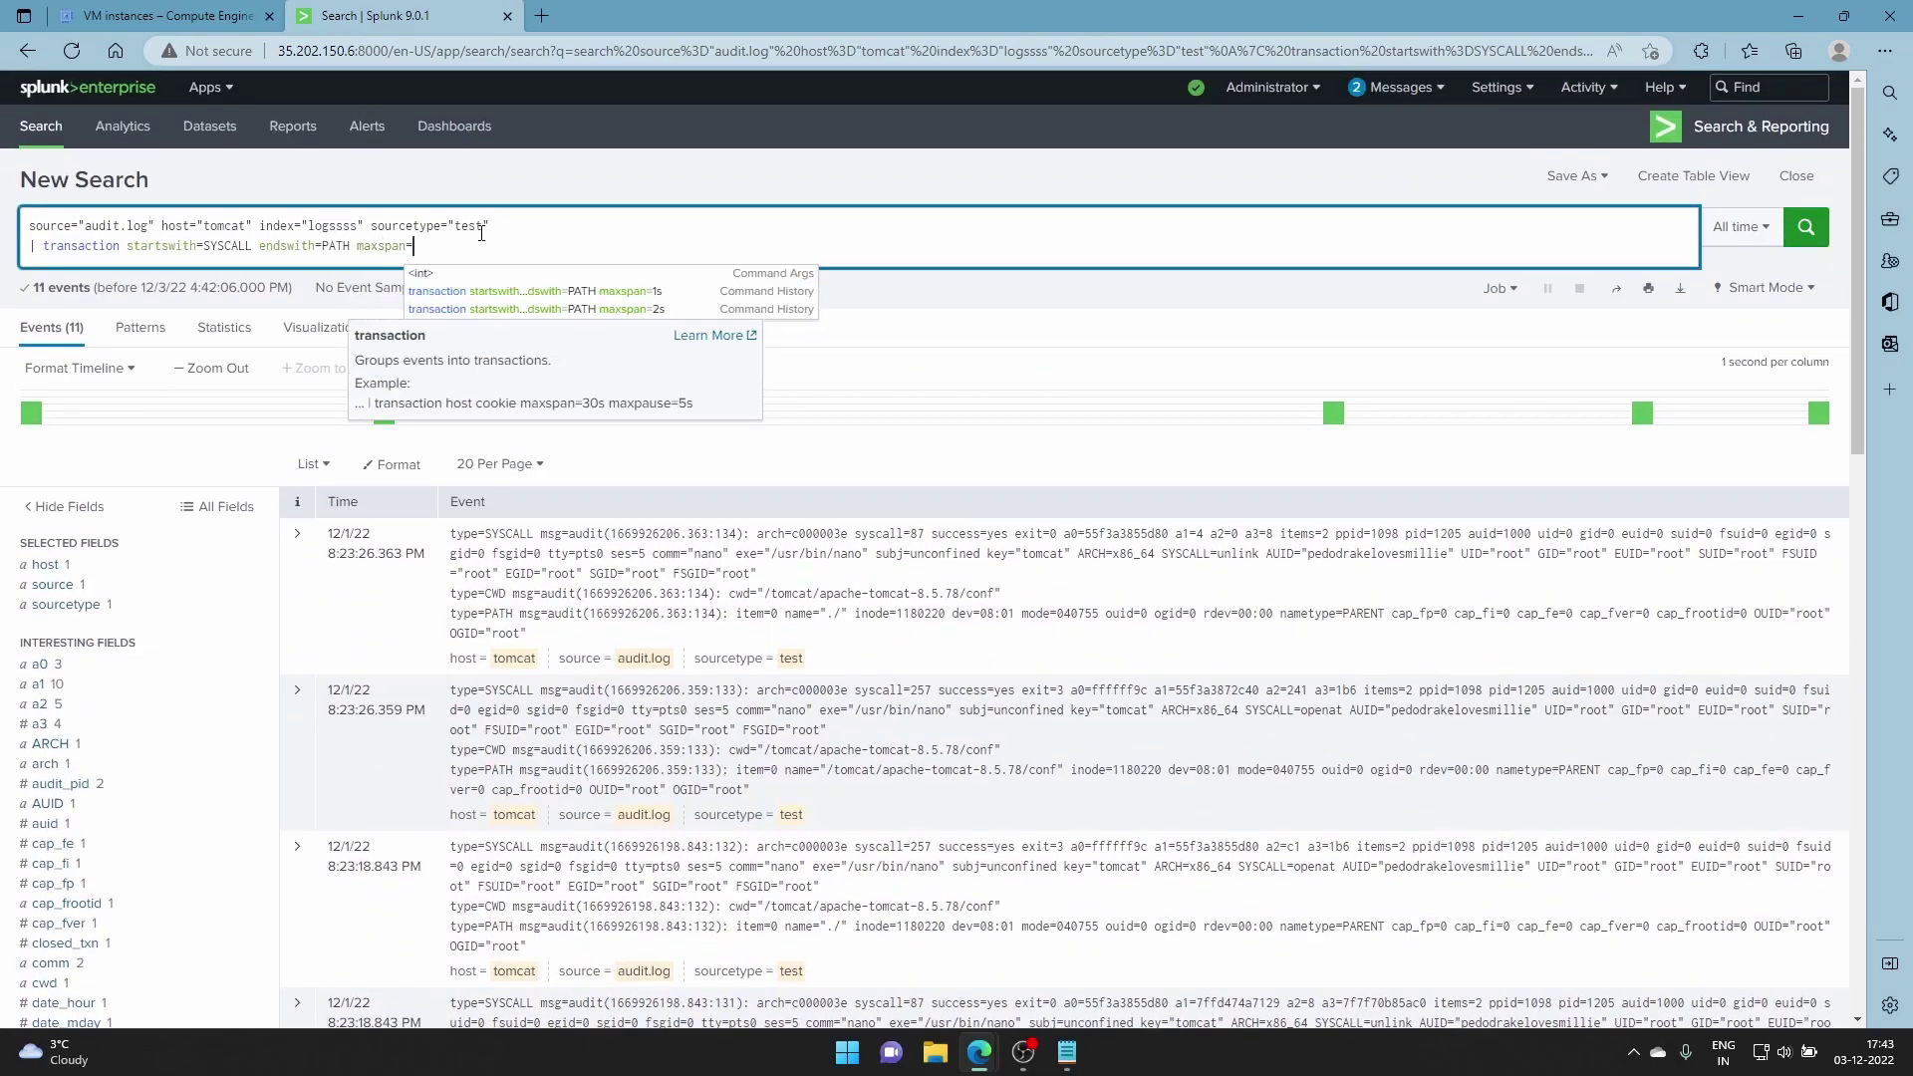
text(1s)
key(Return)
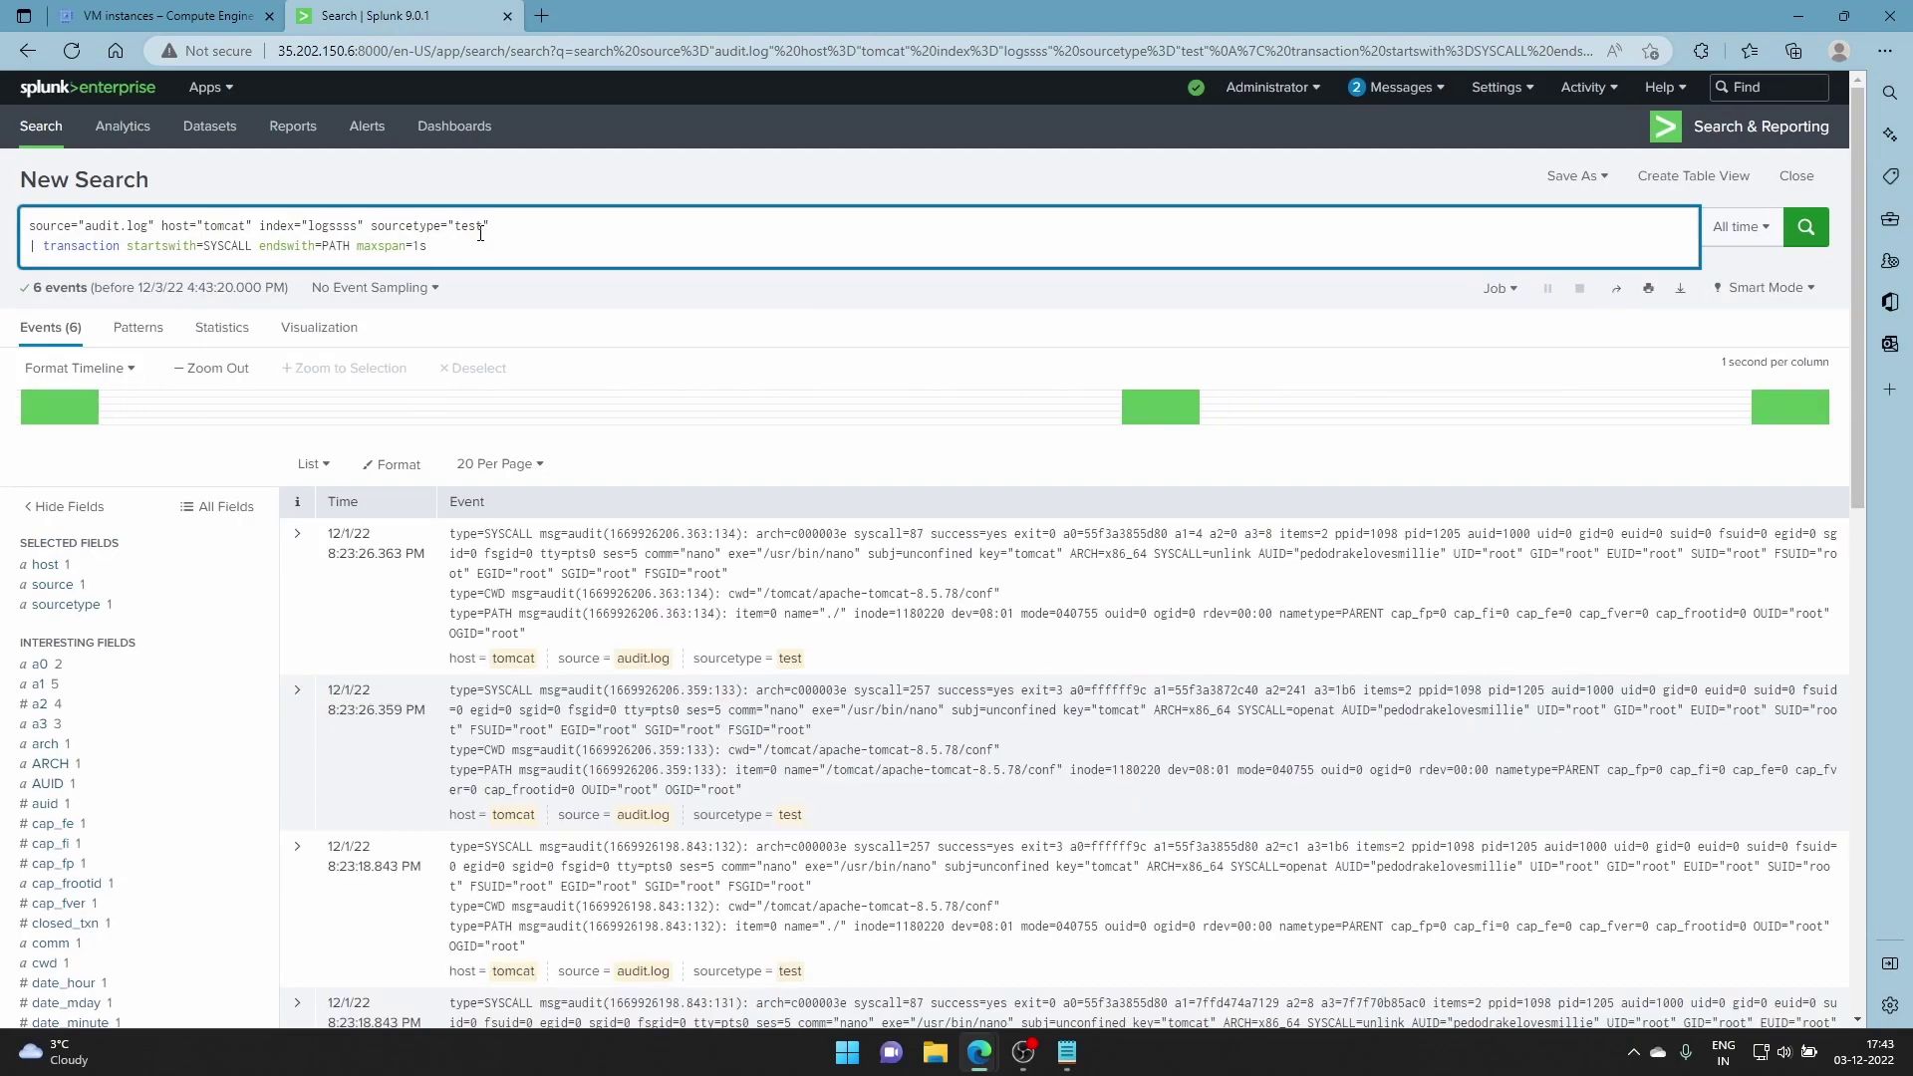
scroll(518, 615, down, 3)
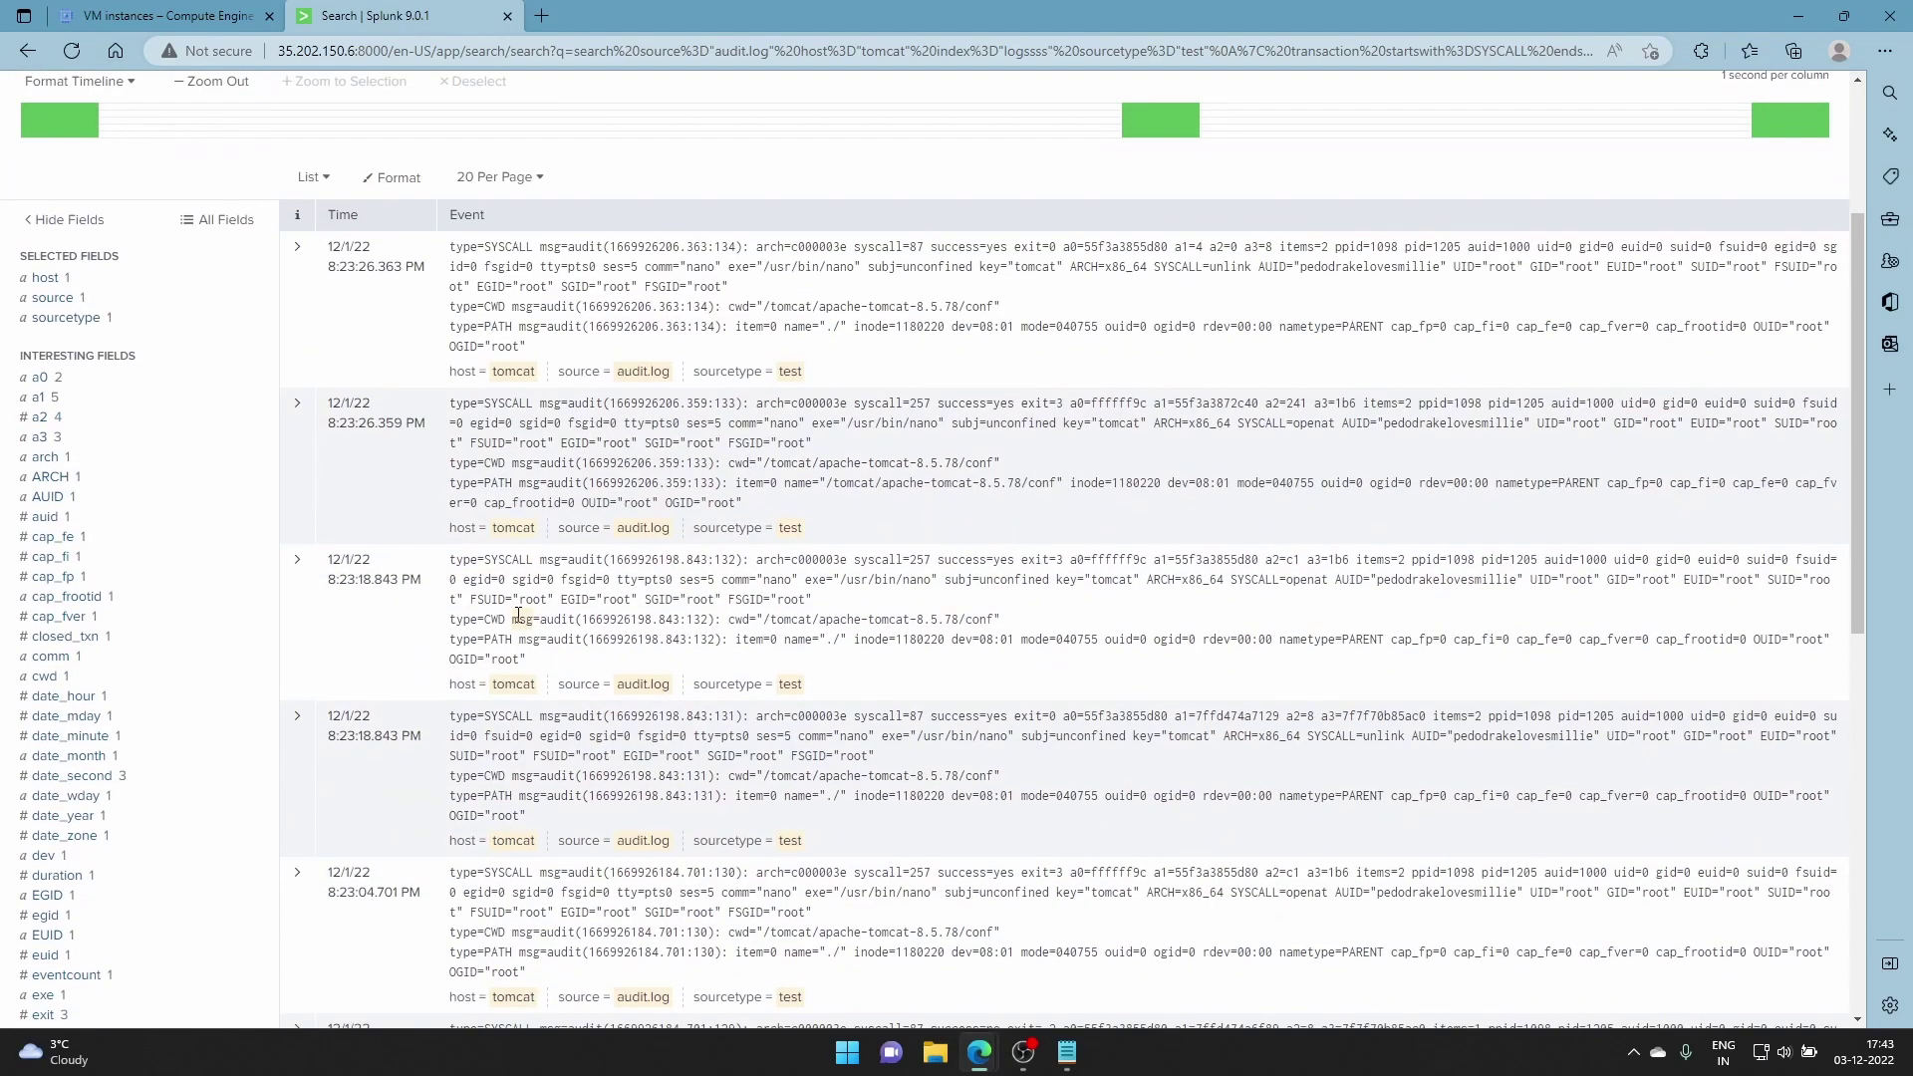
scroll(517, 615, down, 5)
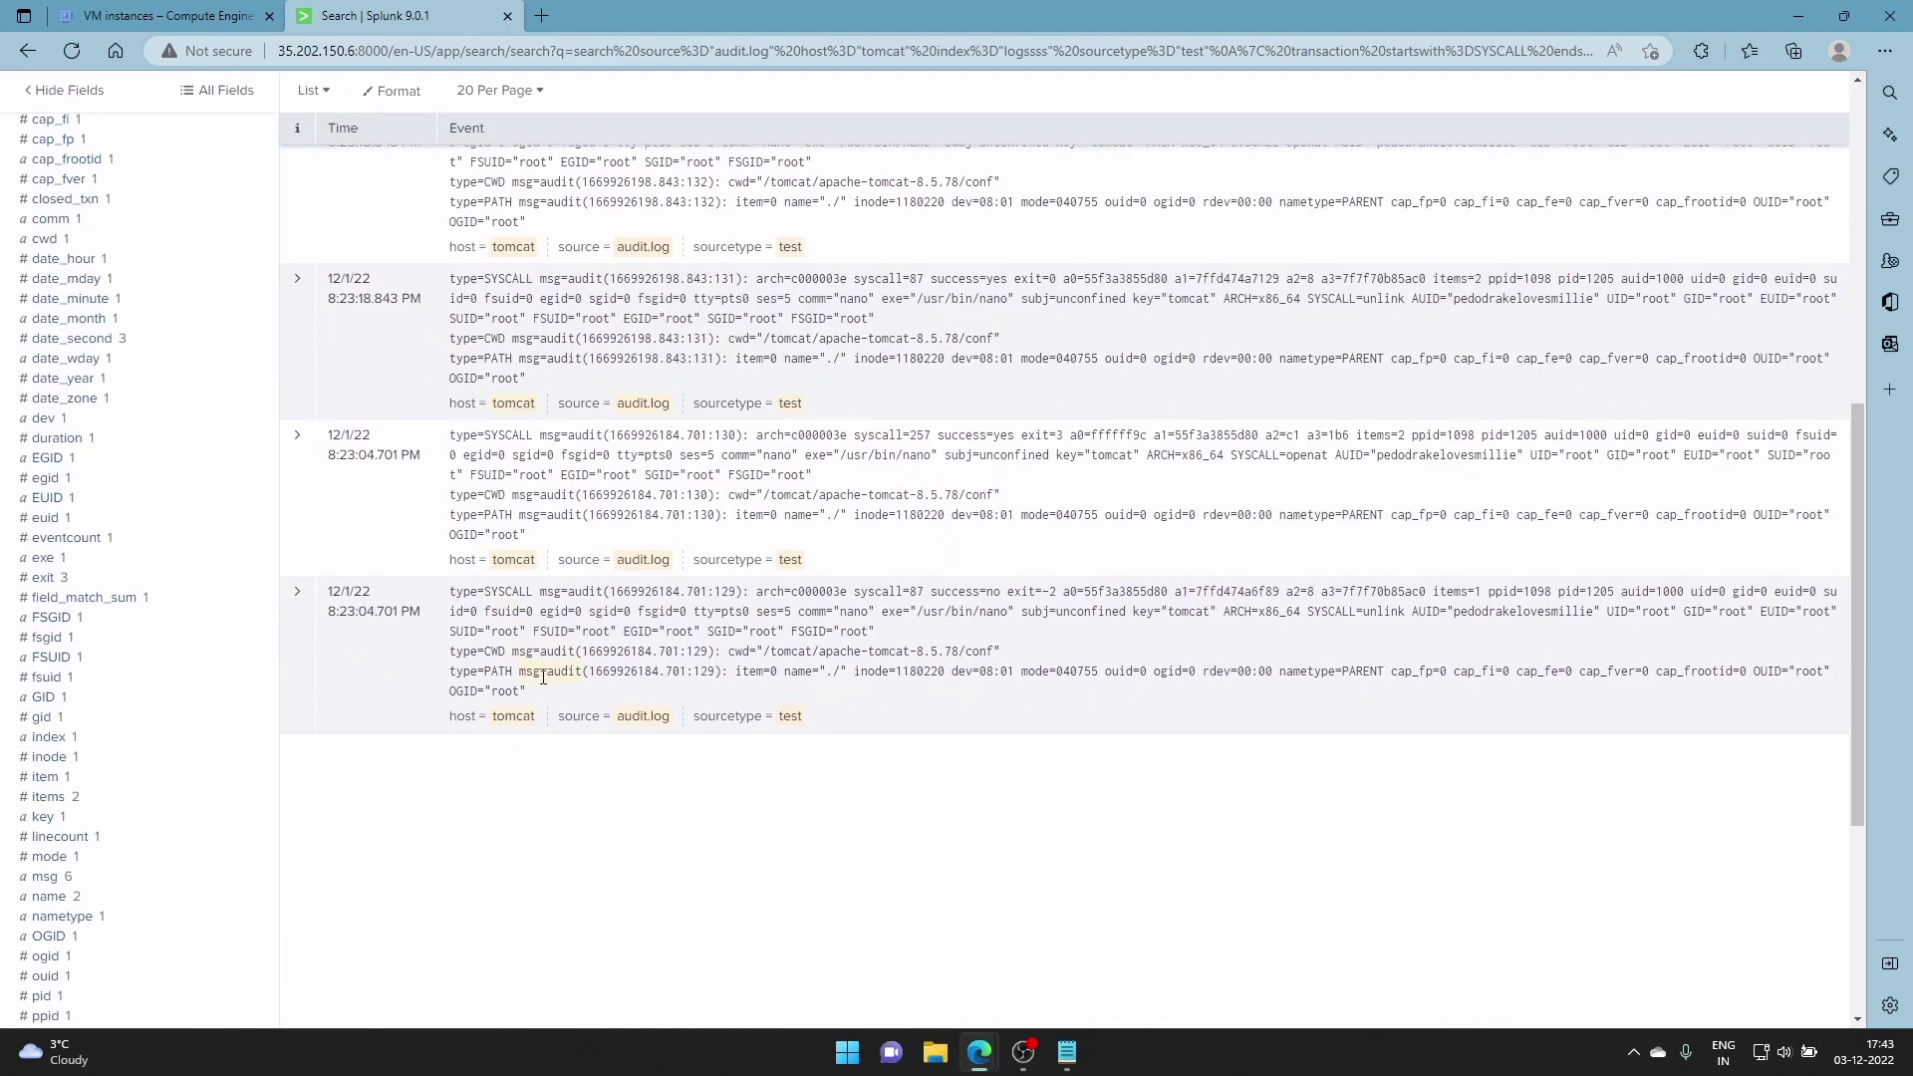
scroll(517, 488, up, 3)
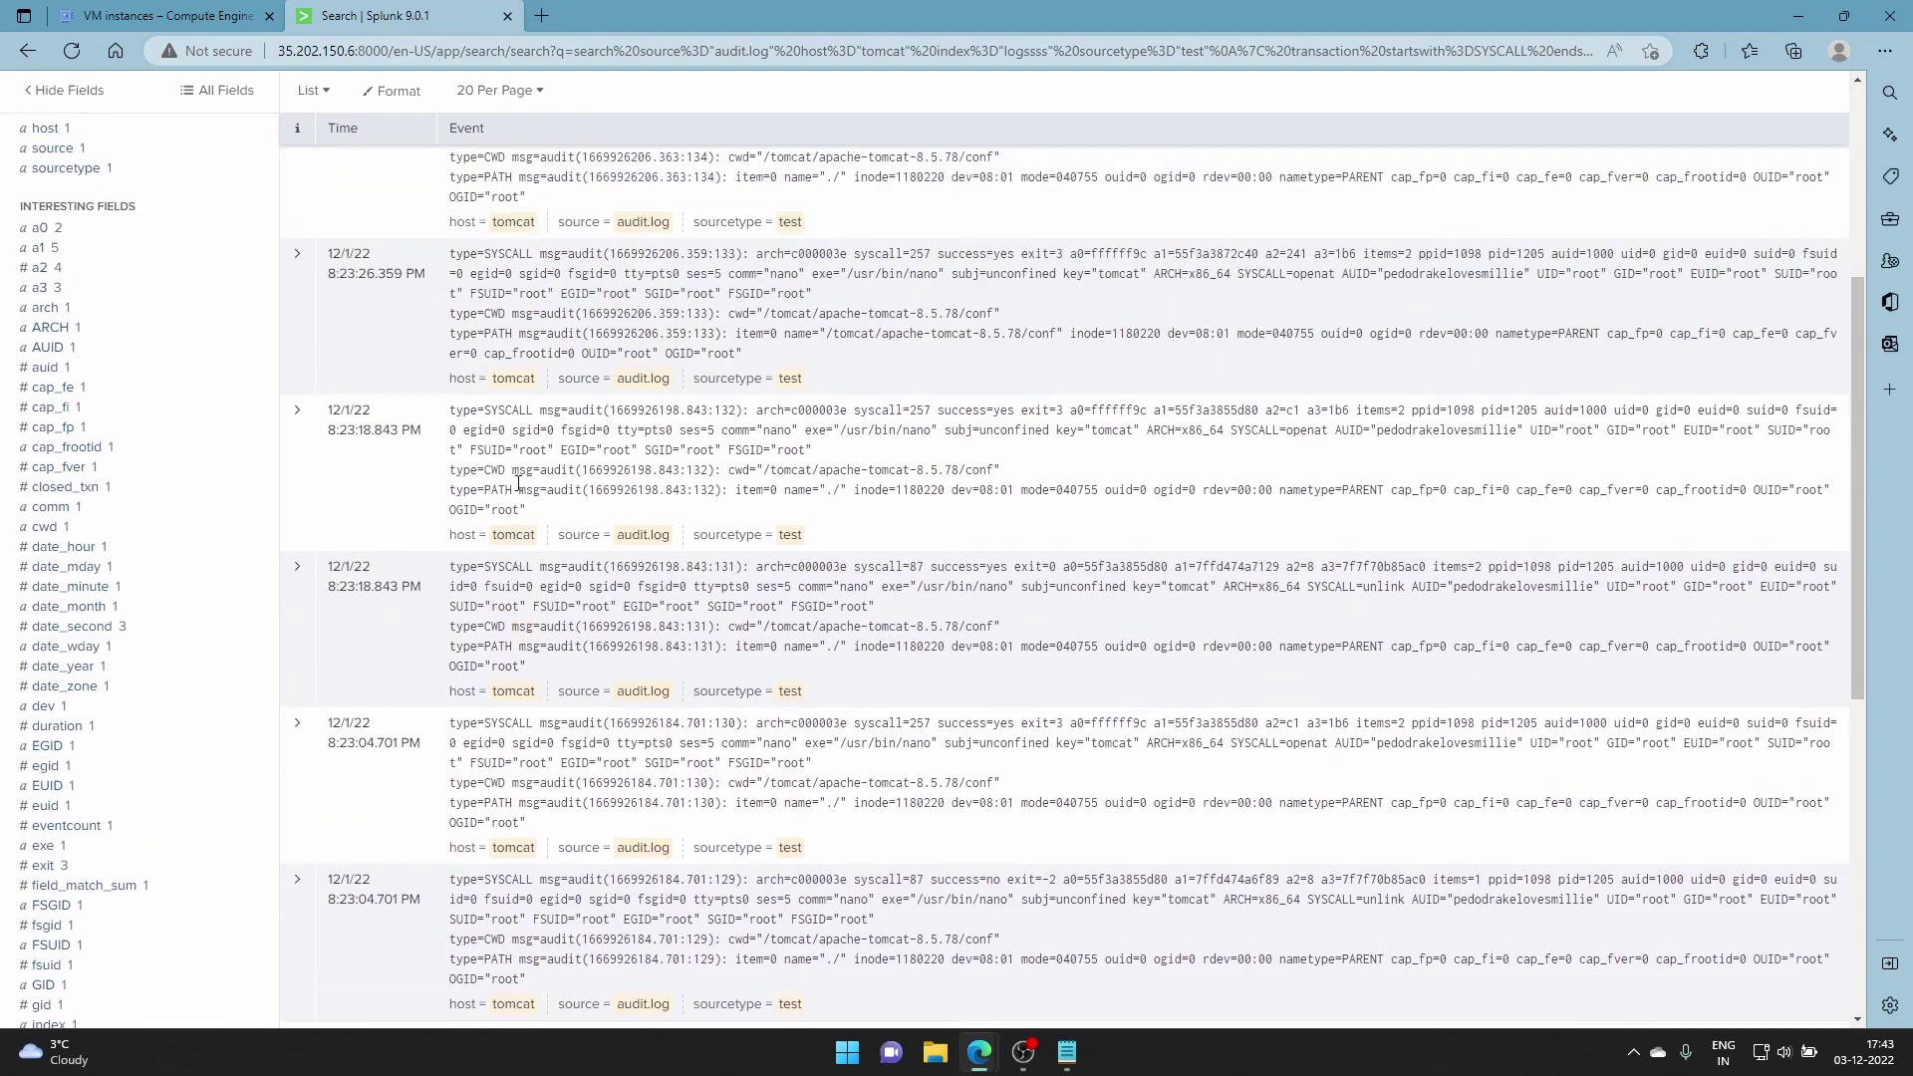
scroll(518, 483, up, 2)
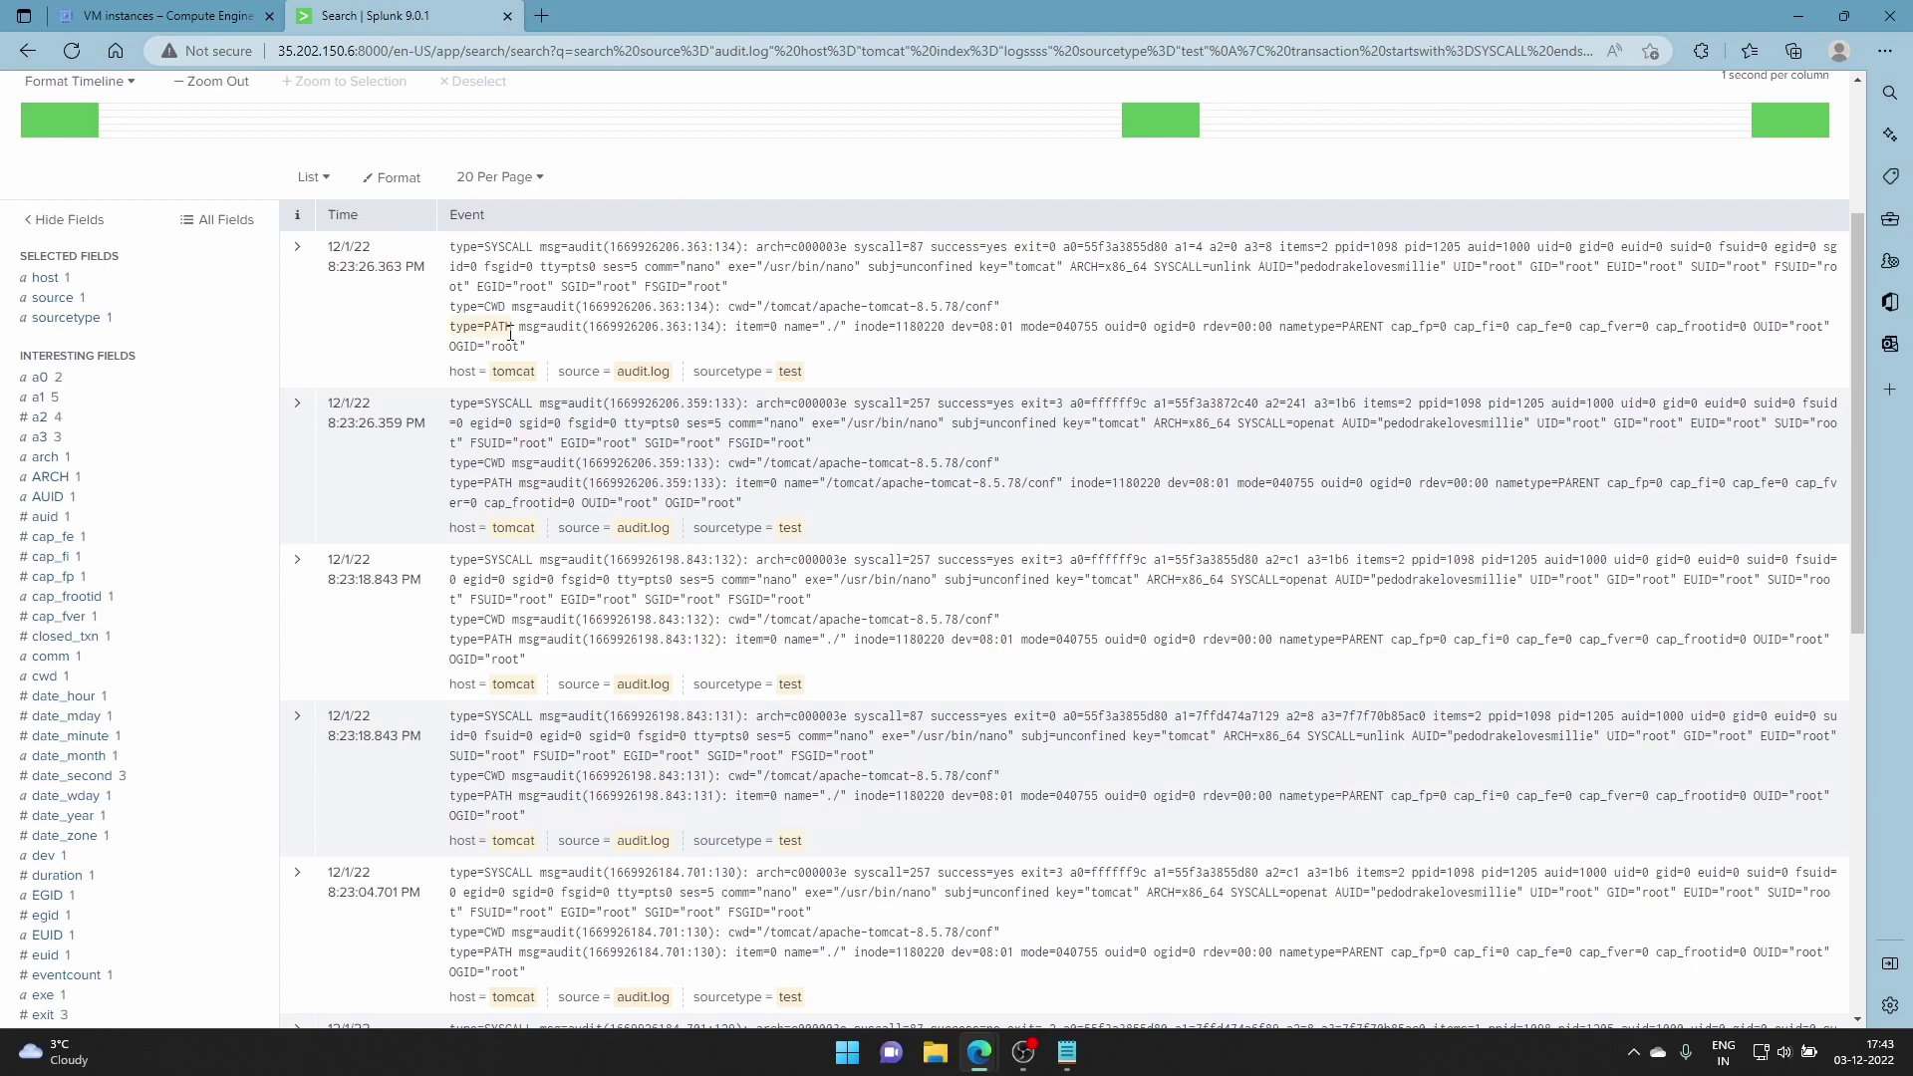
scroll(510, 334, up, 2)
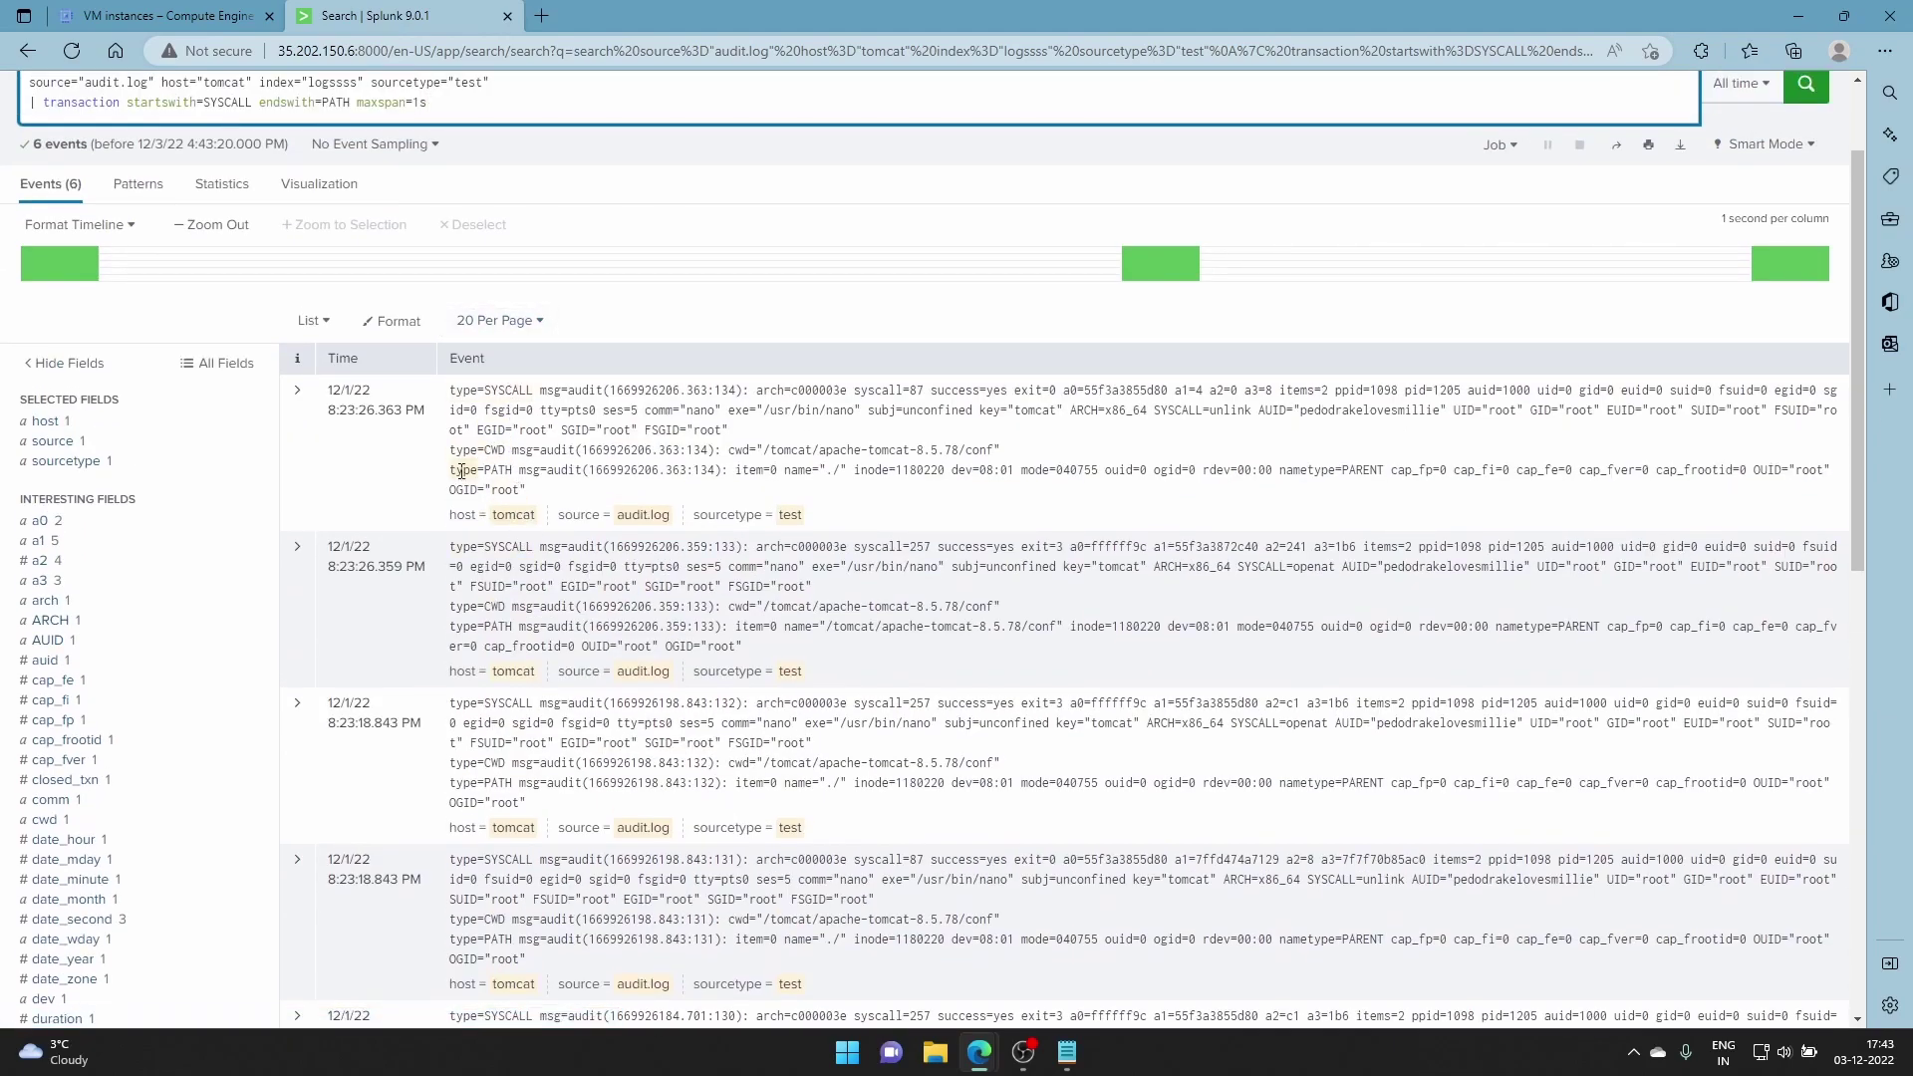
click(118, 104)
text(typ)
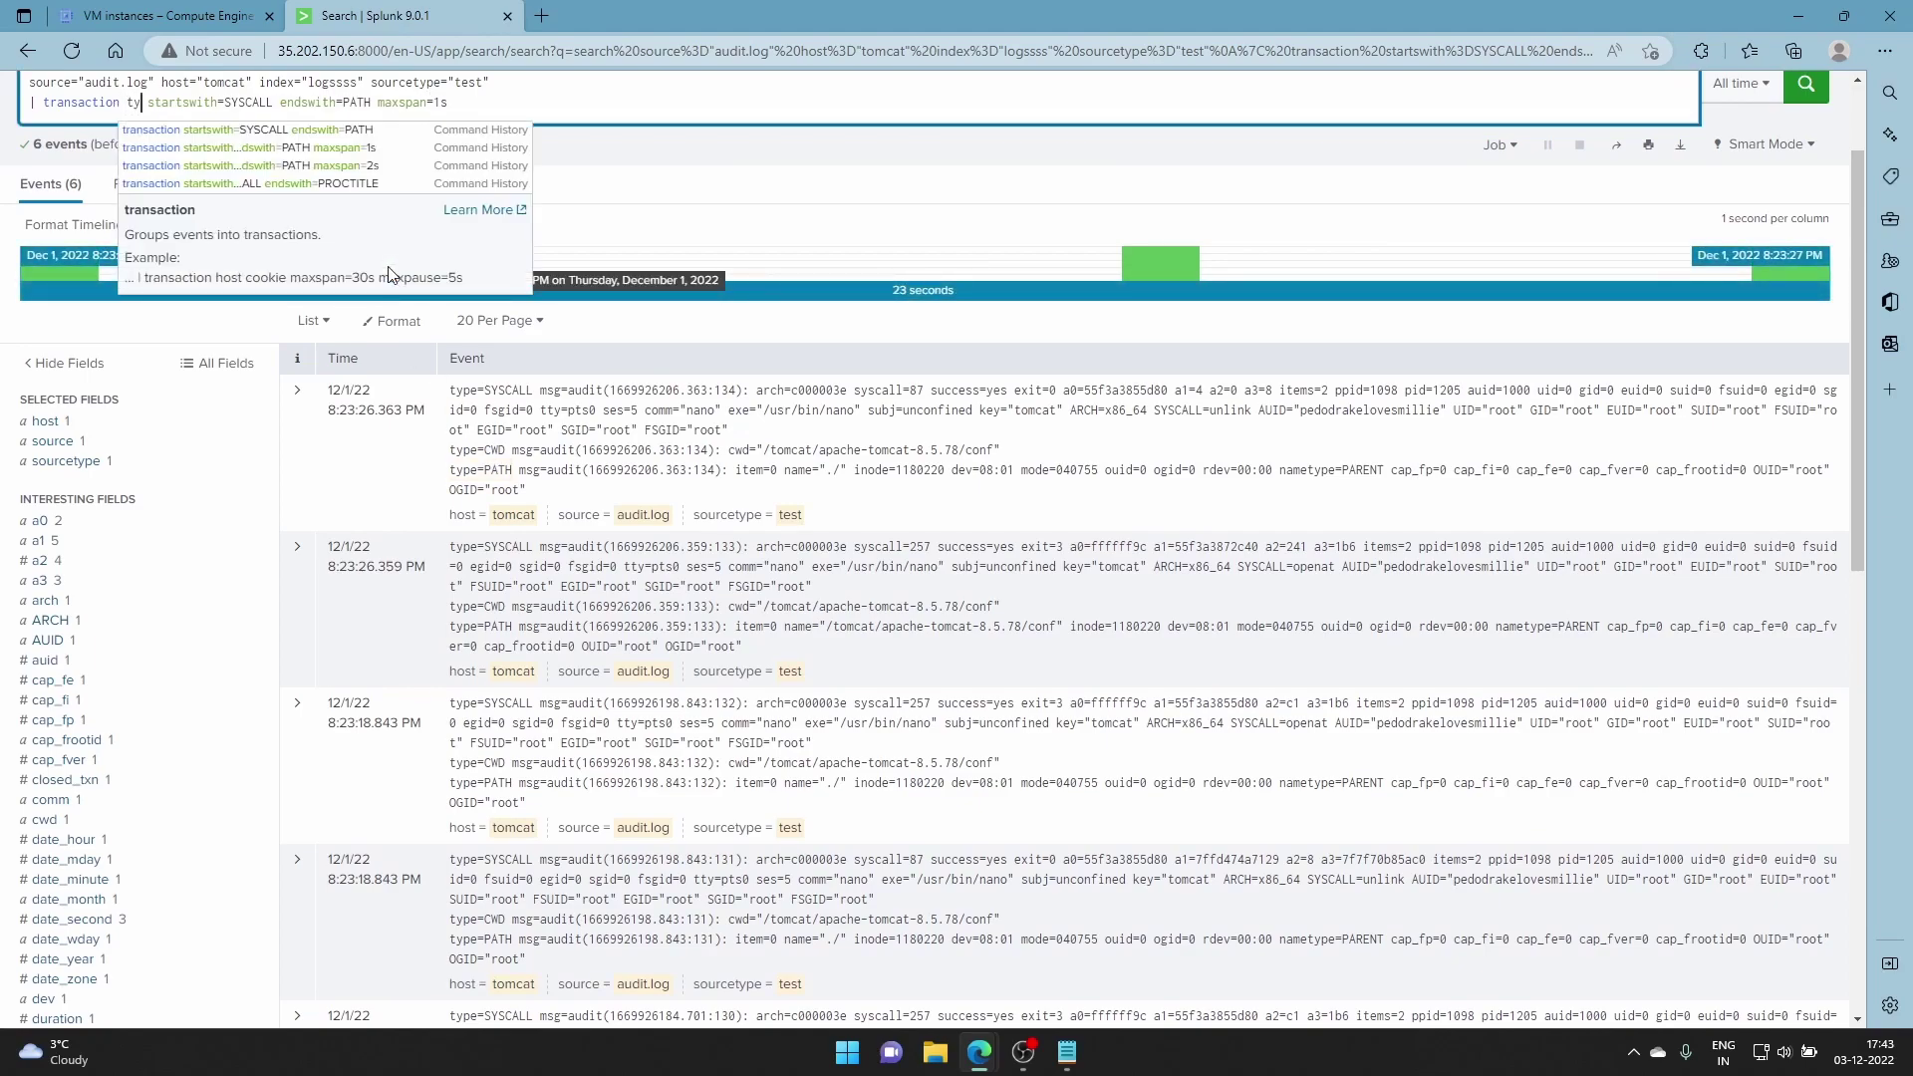
text(e)
key(Return)
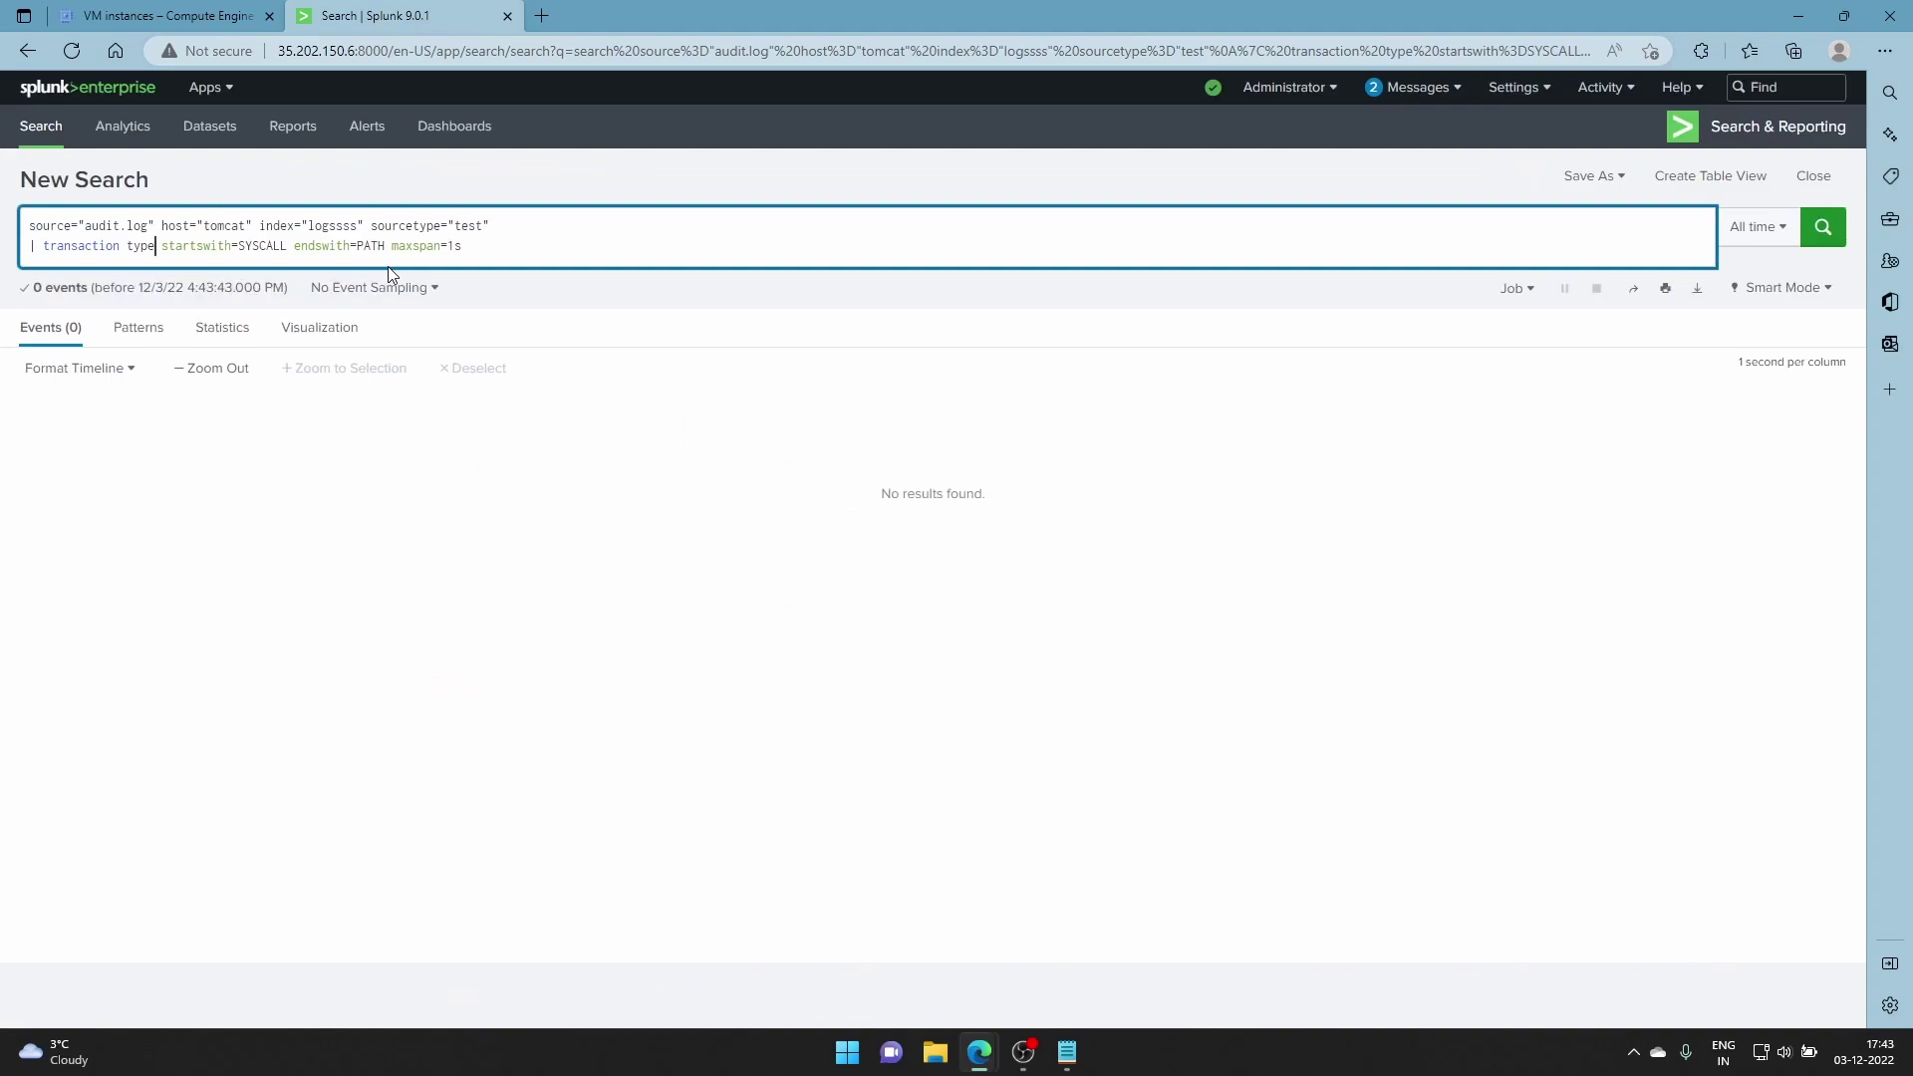
key(BackSpace)
key(BackSpace)
key(BackSpace)
key(BackSpace)
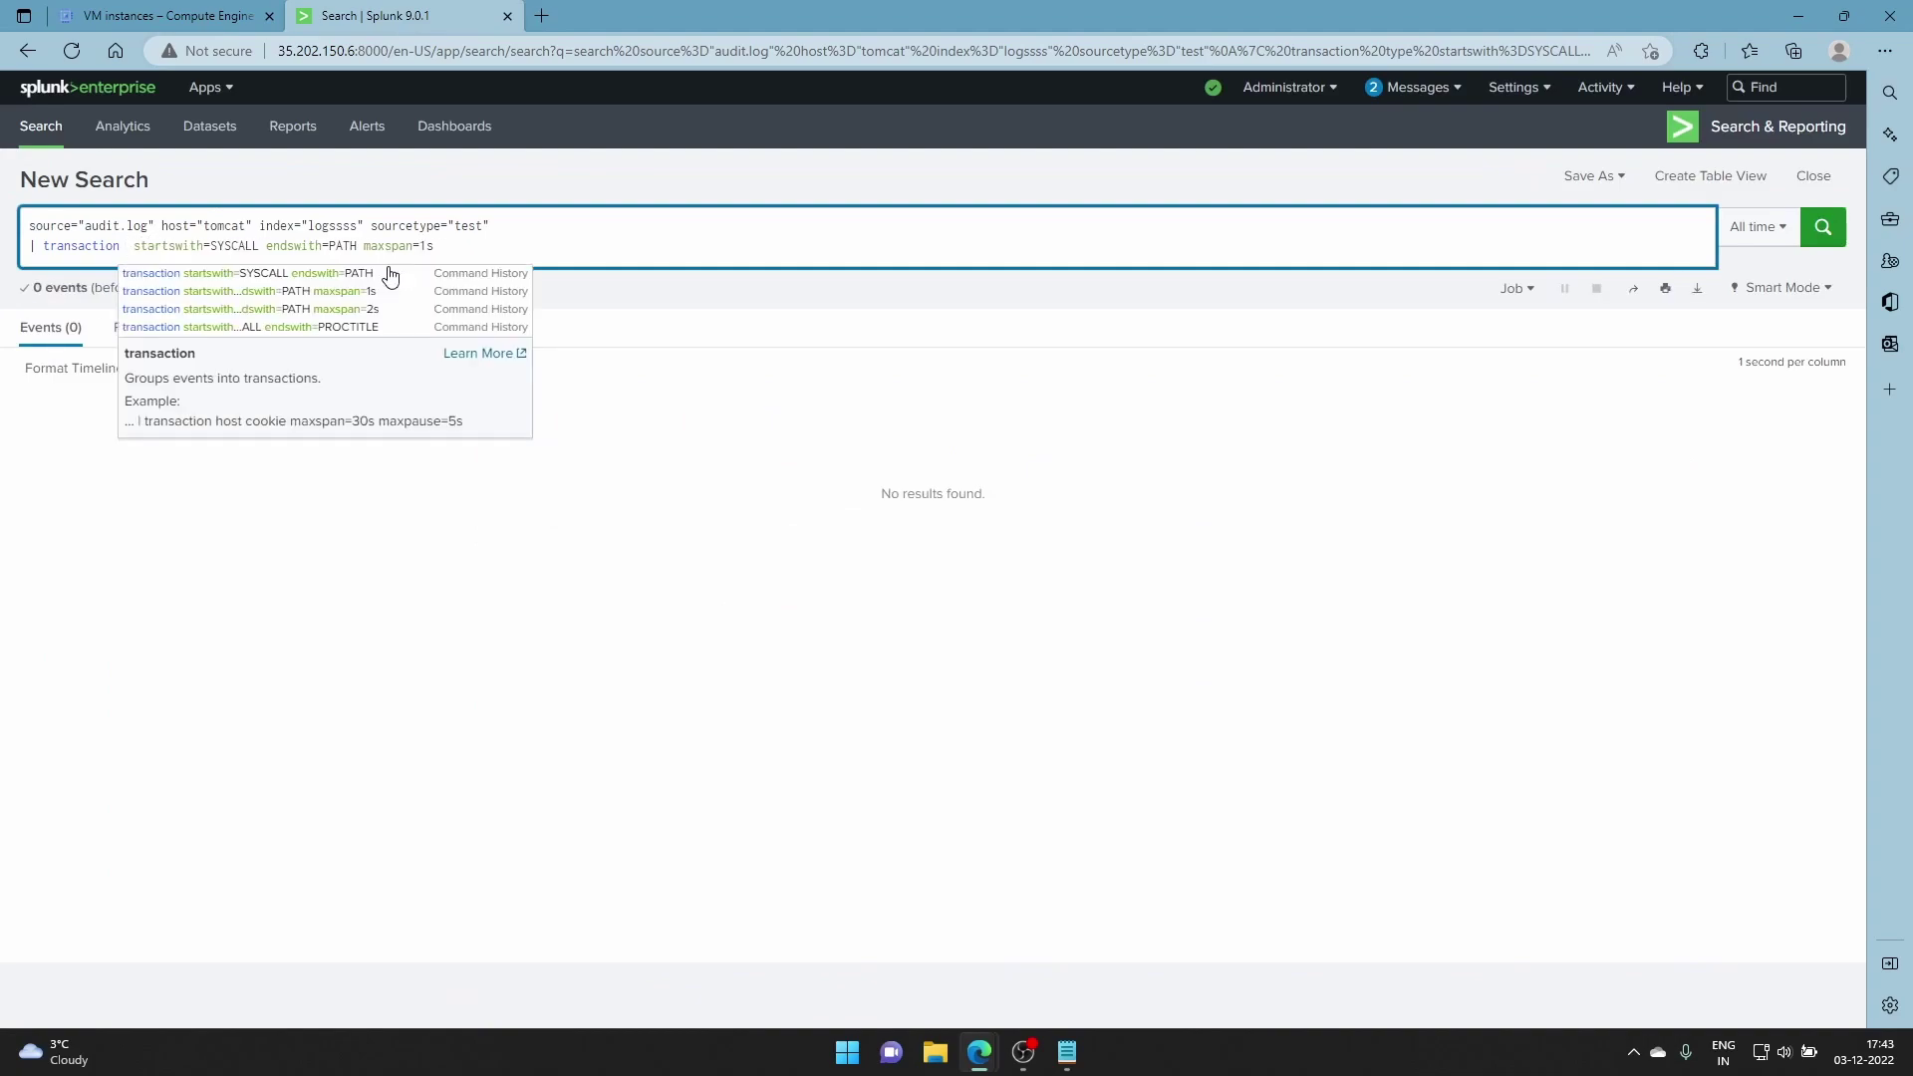
key(BackSpace)
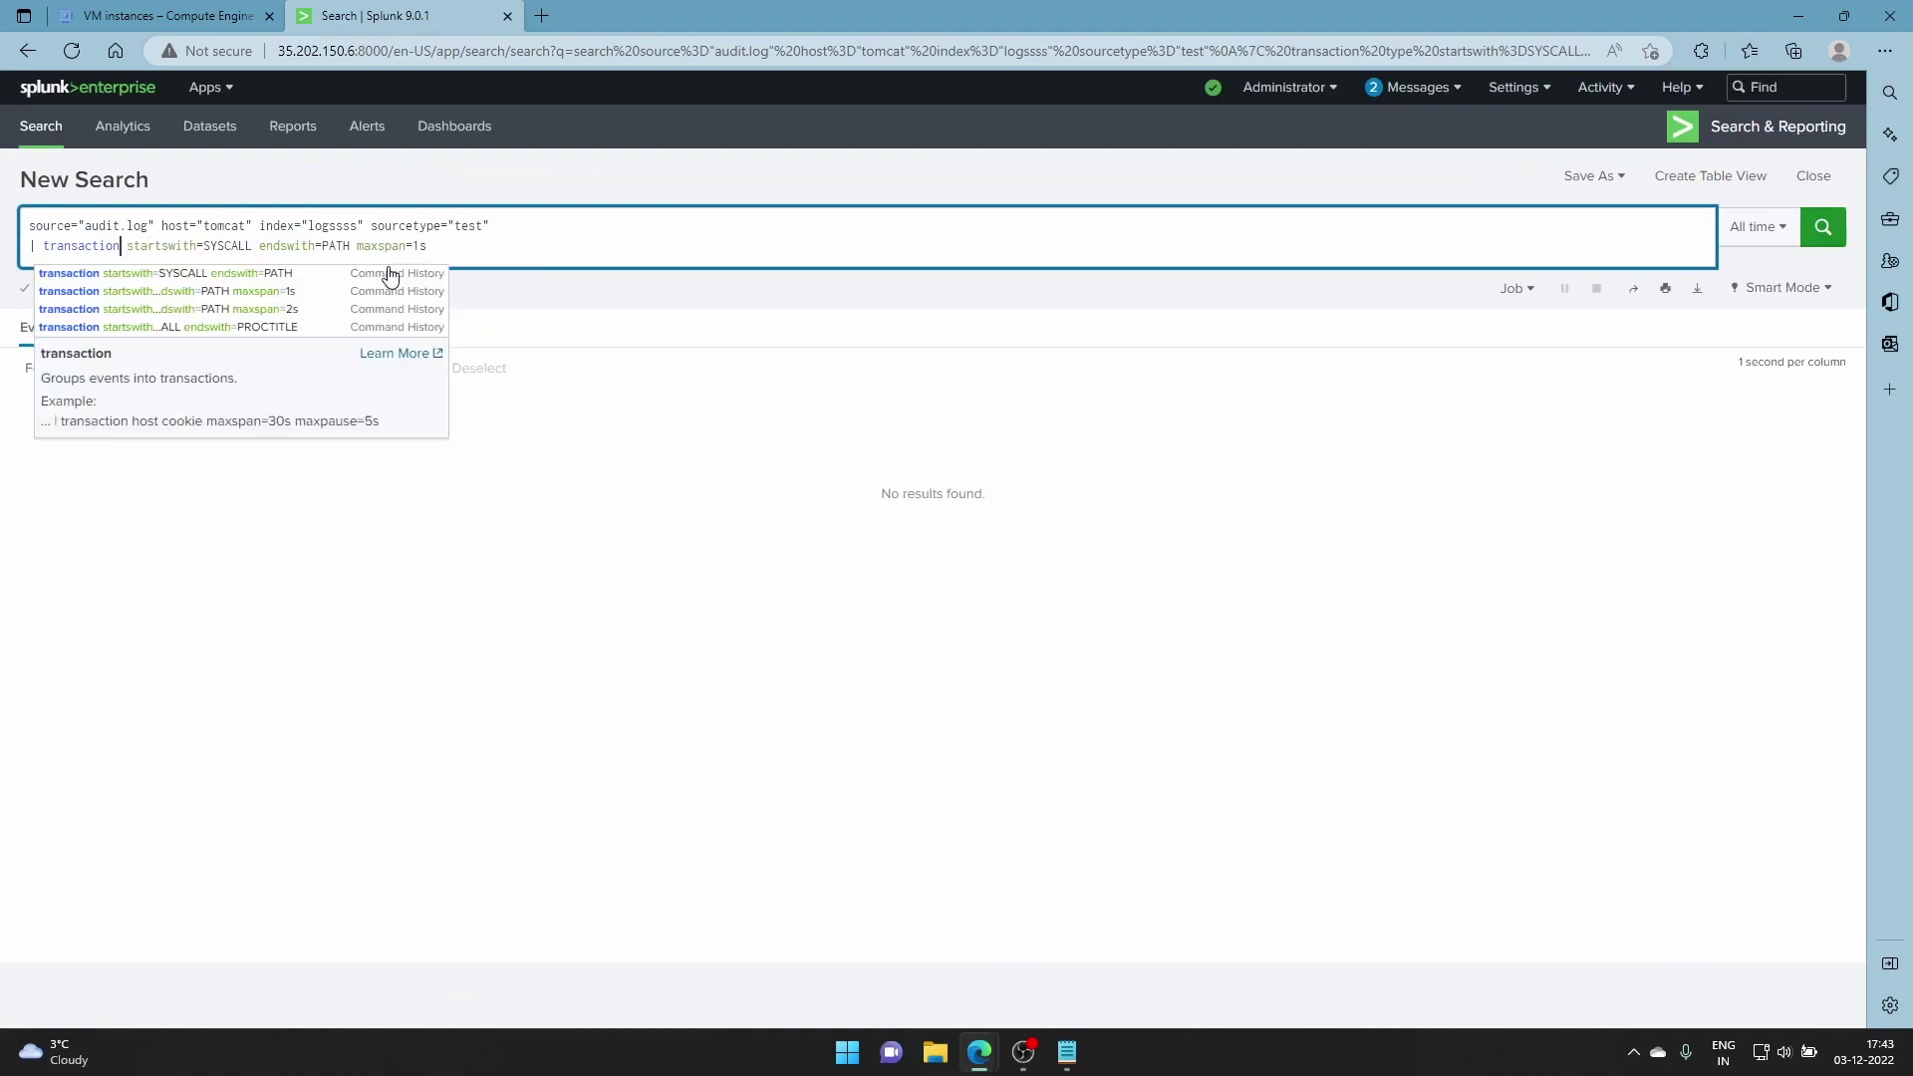
key(Return)
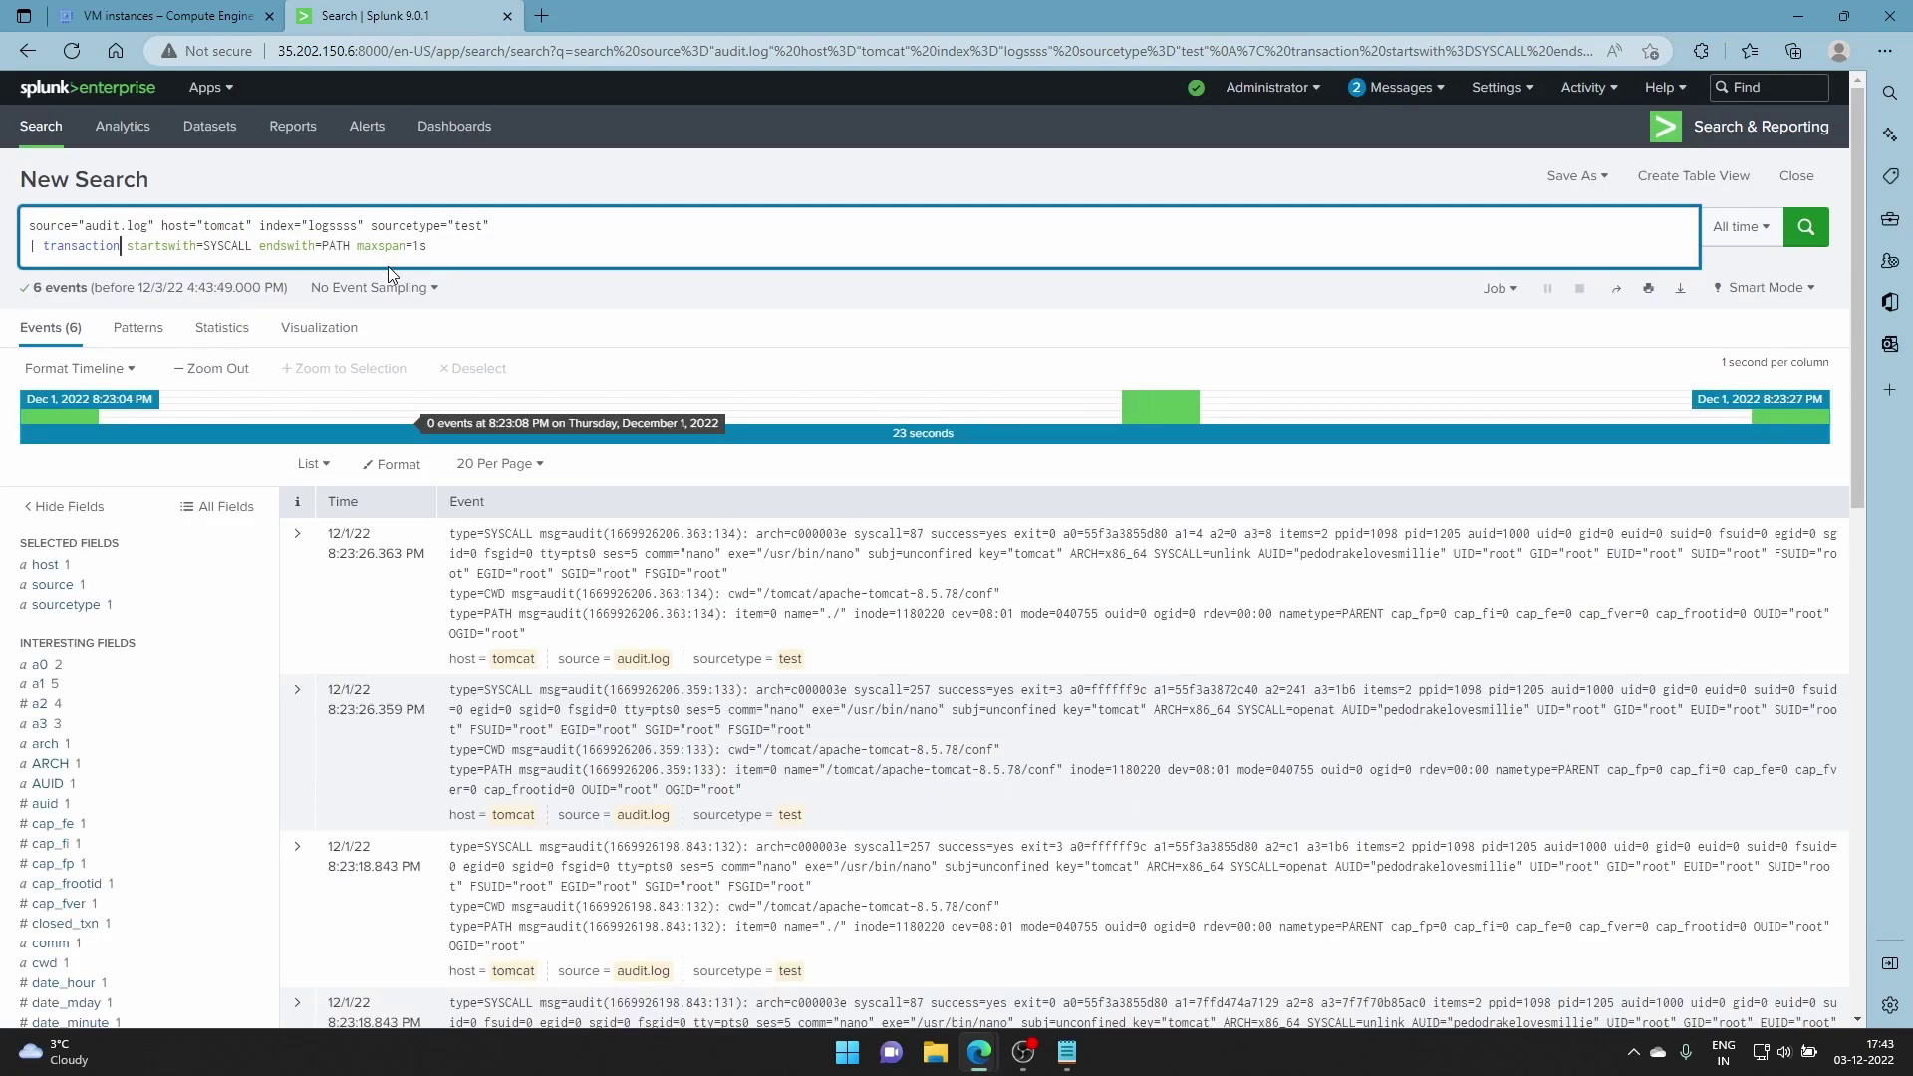
scroll(709, 488, down, 5)
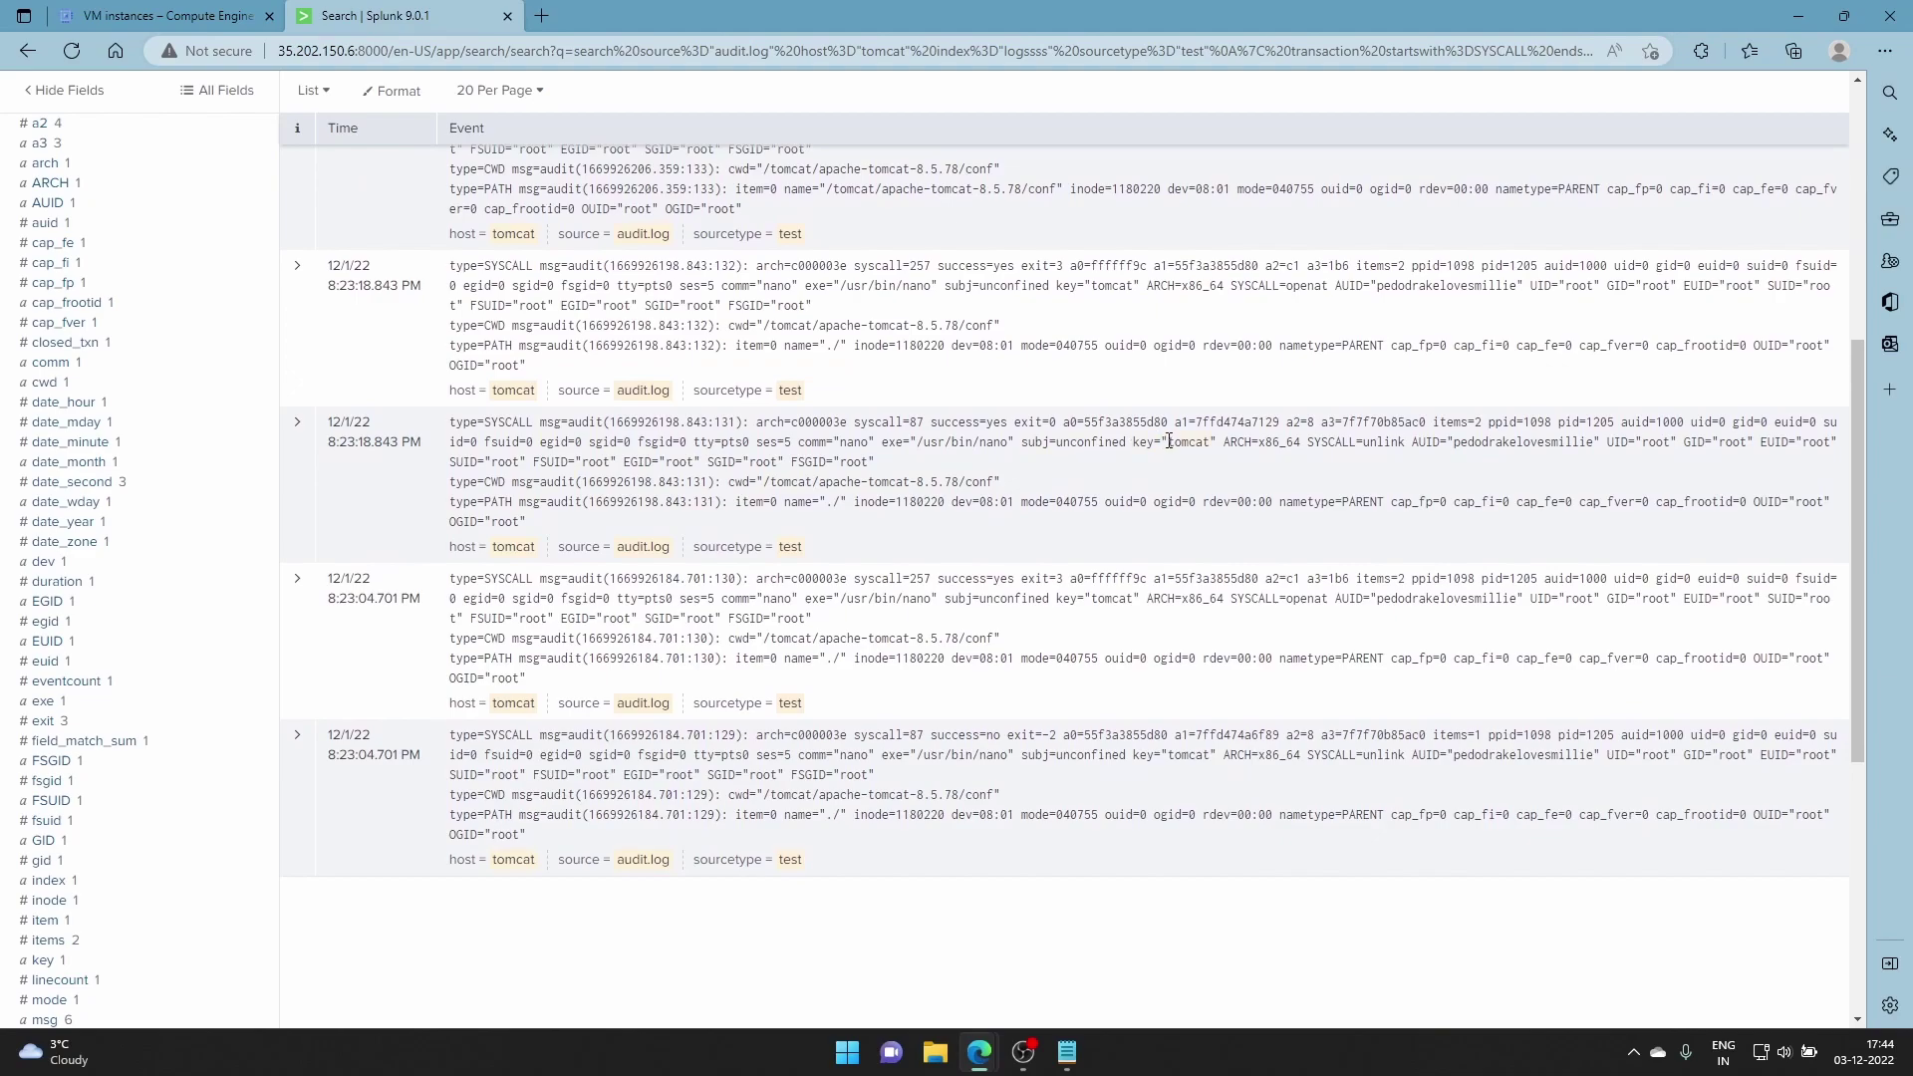
scroll(1206, 393, up, 3)
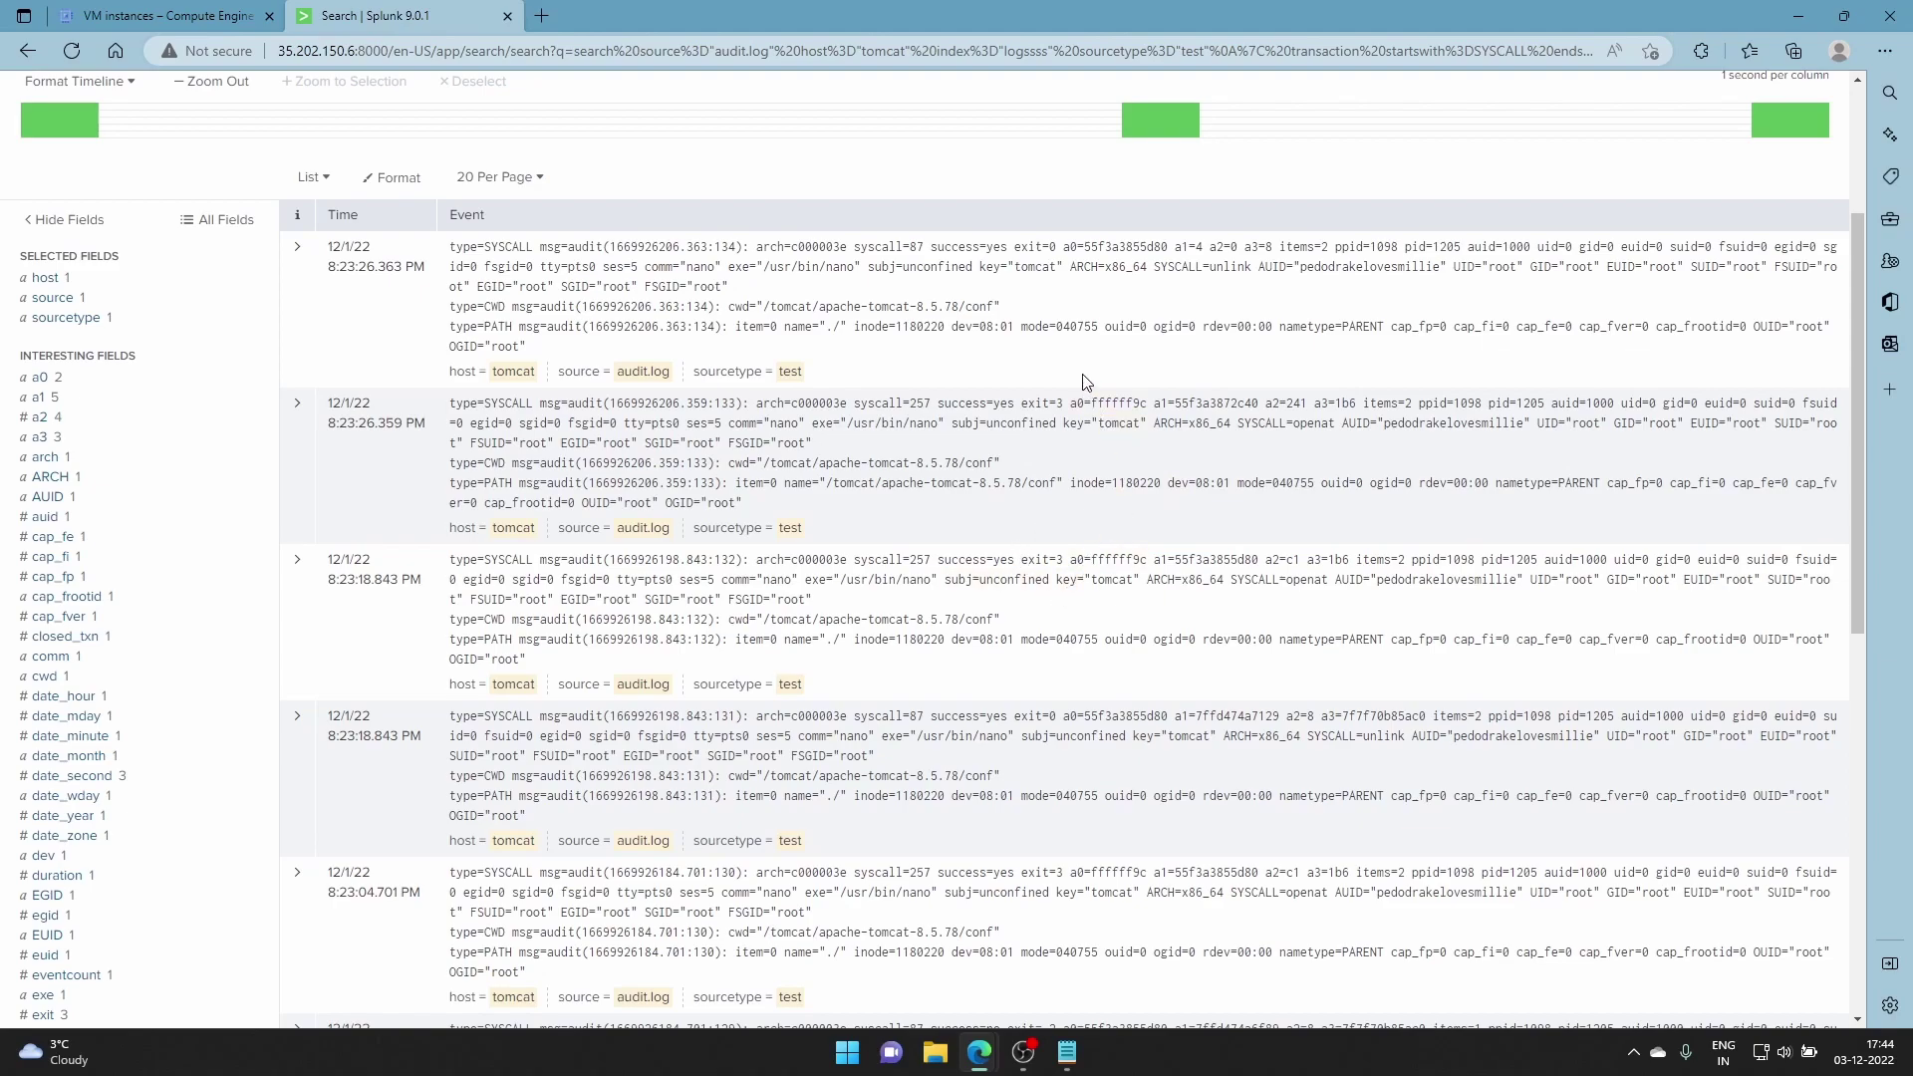
scroll(547, 243, up, 3)
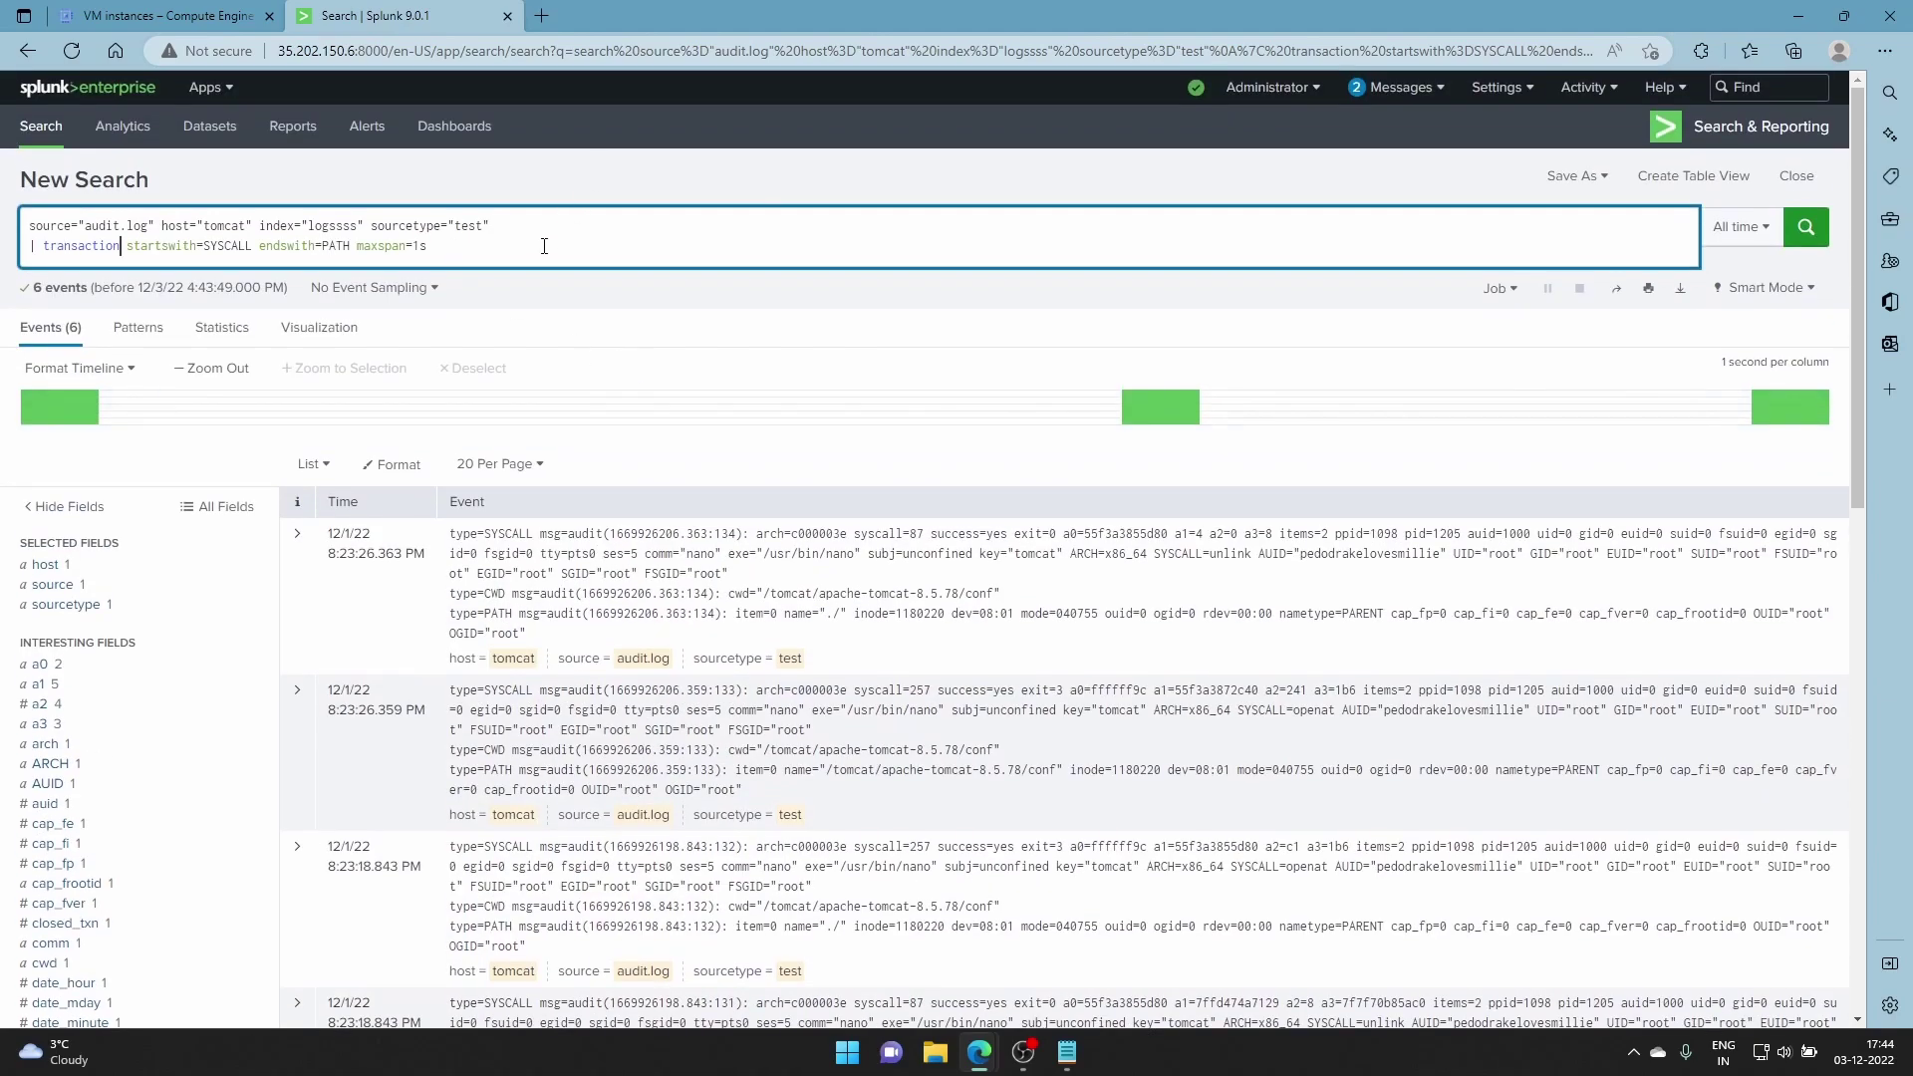
- Start a '| table' command on a new line, delete it back to the pipe, and review the 6 results
key(shift+Return)
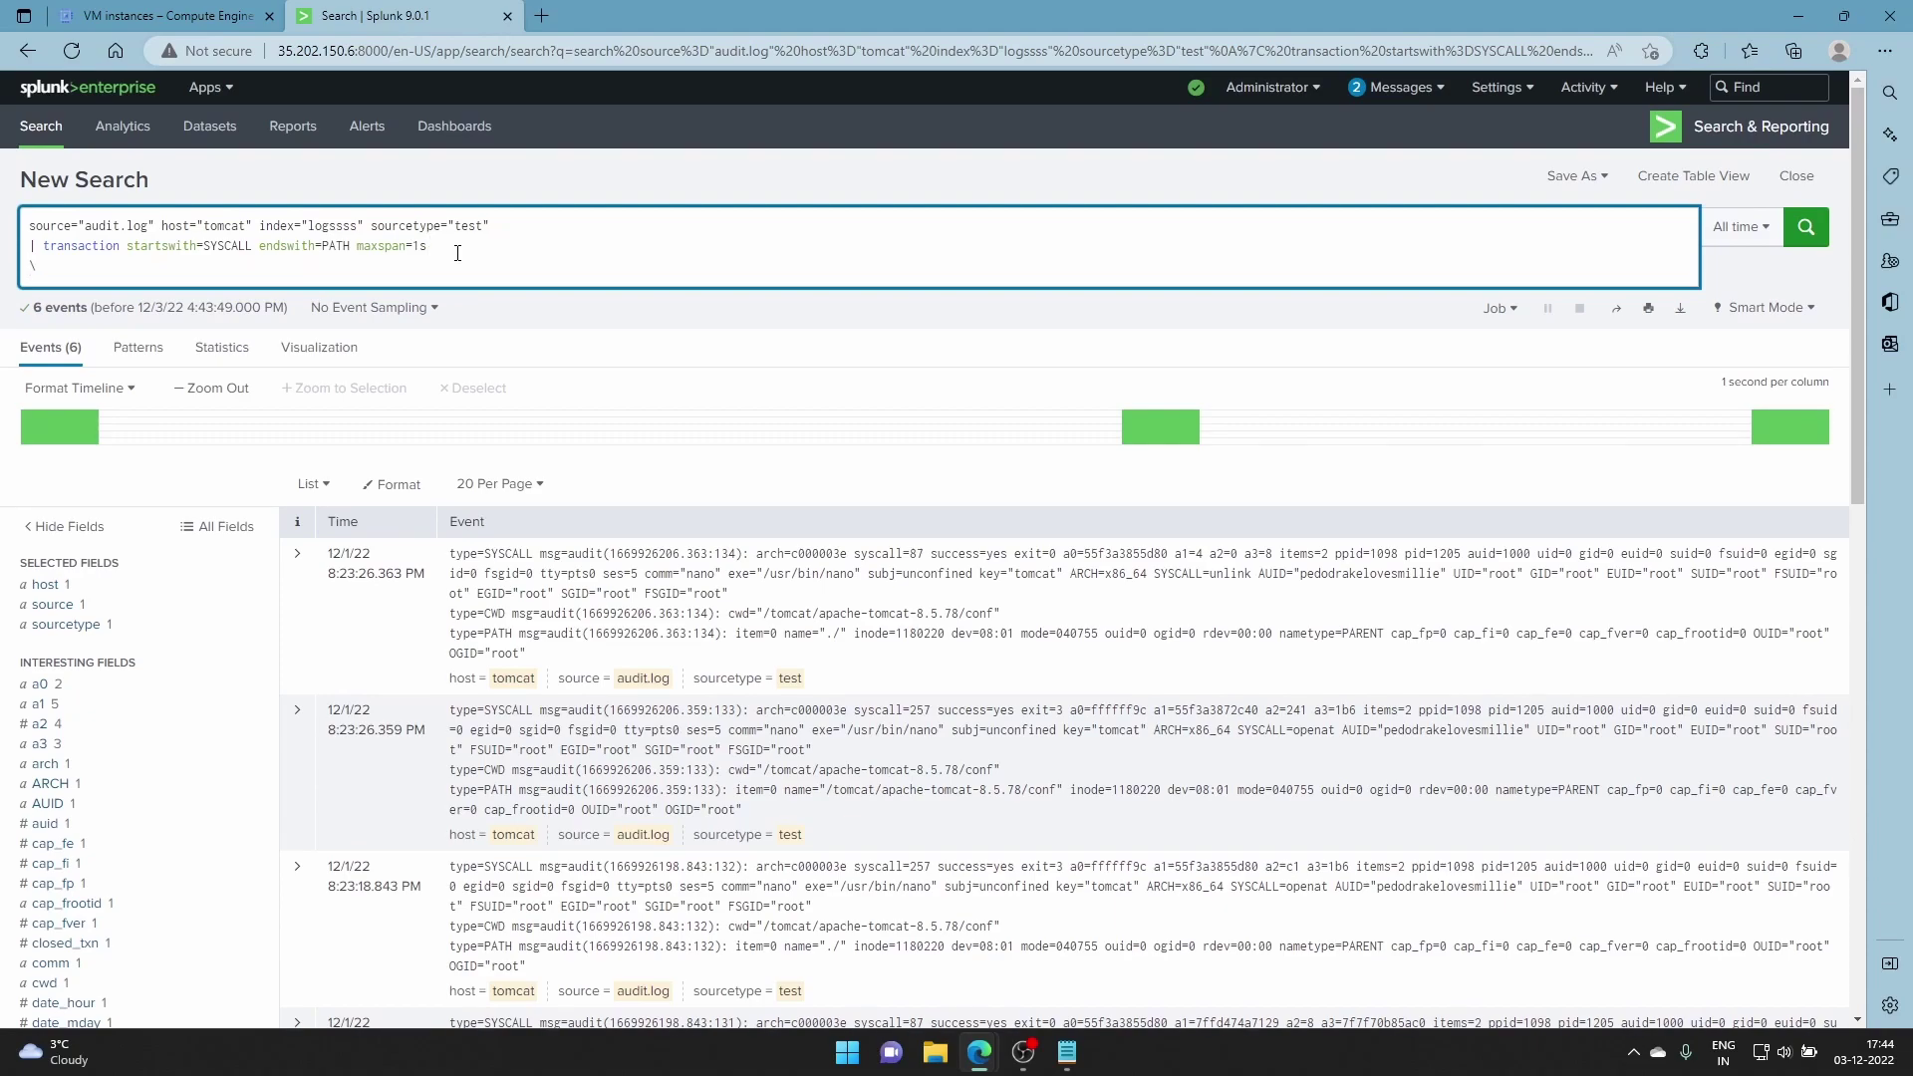
text(| table)
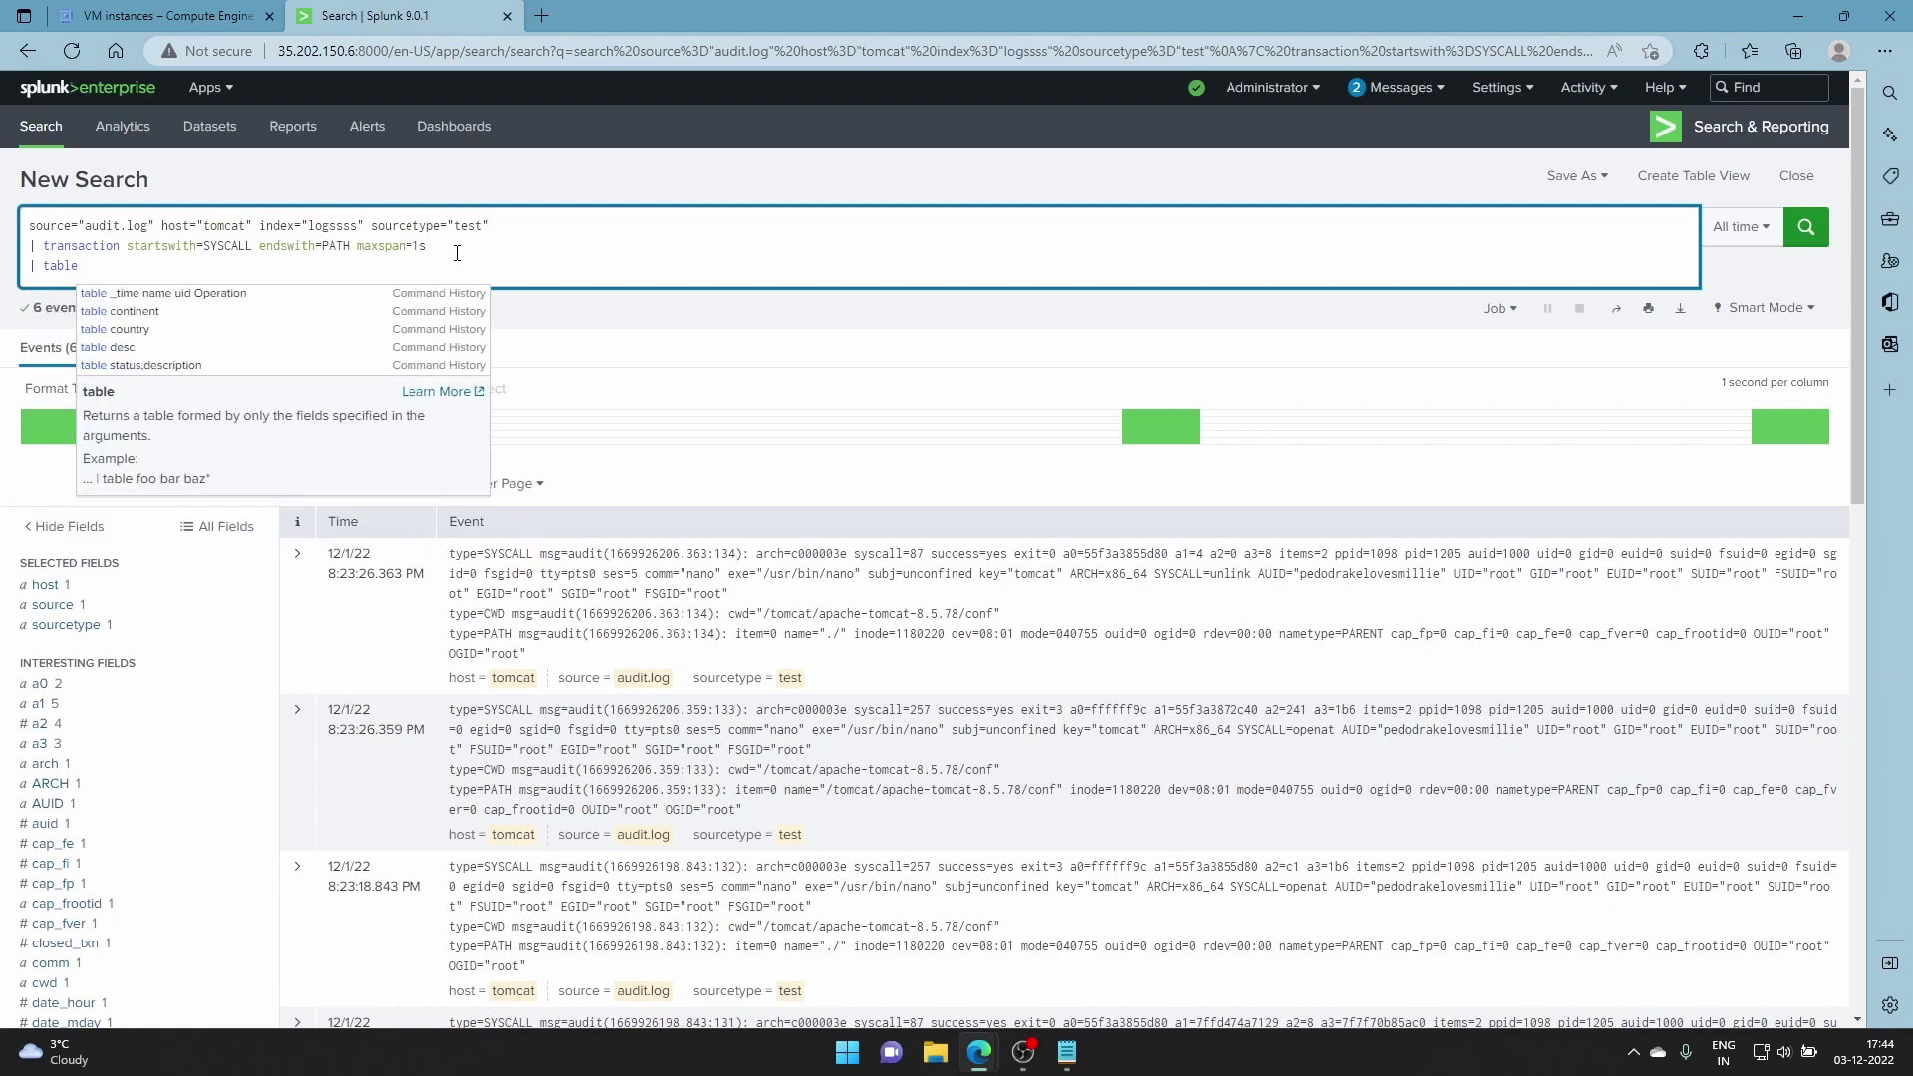
key(BackSpace)
key(BackSpace)
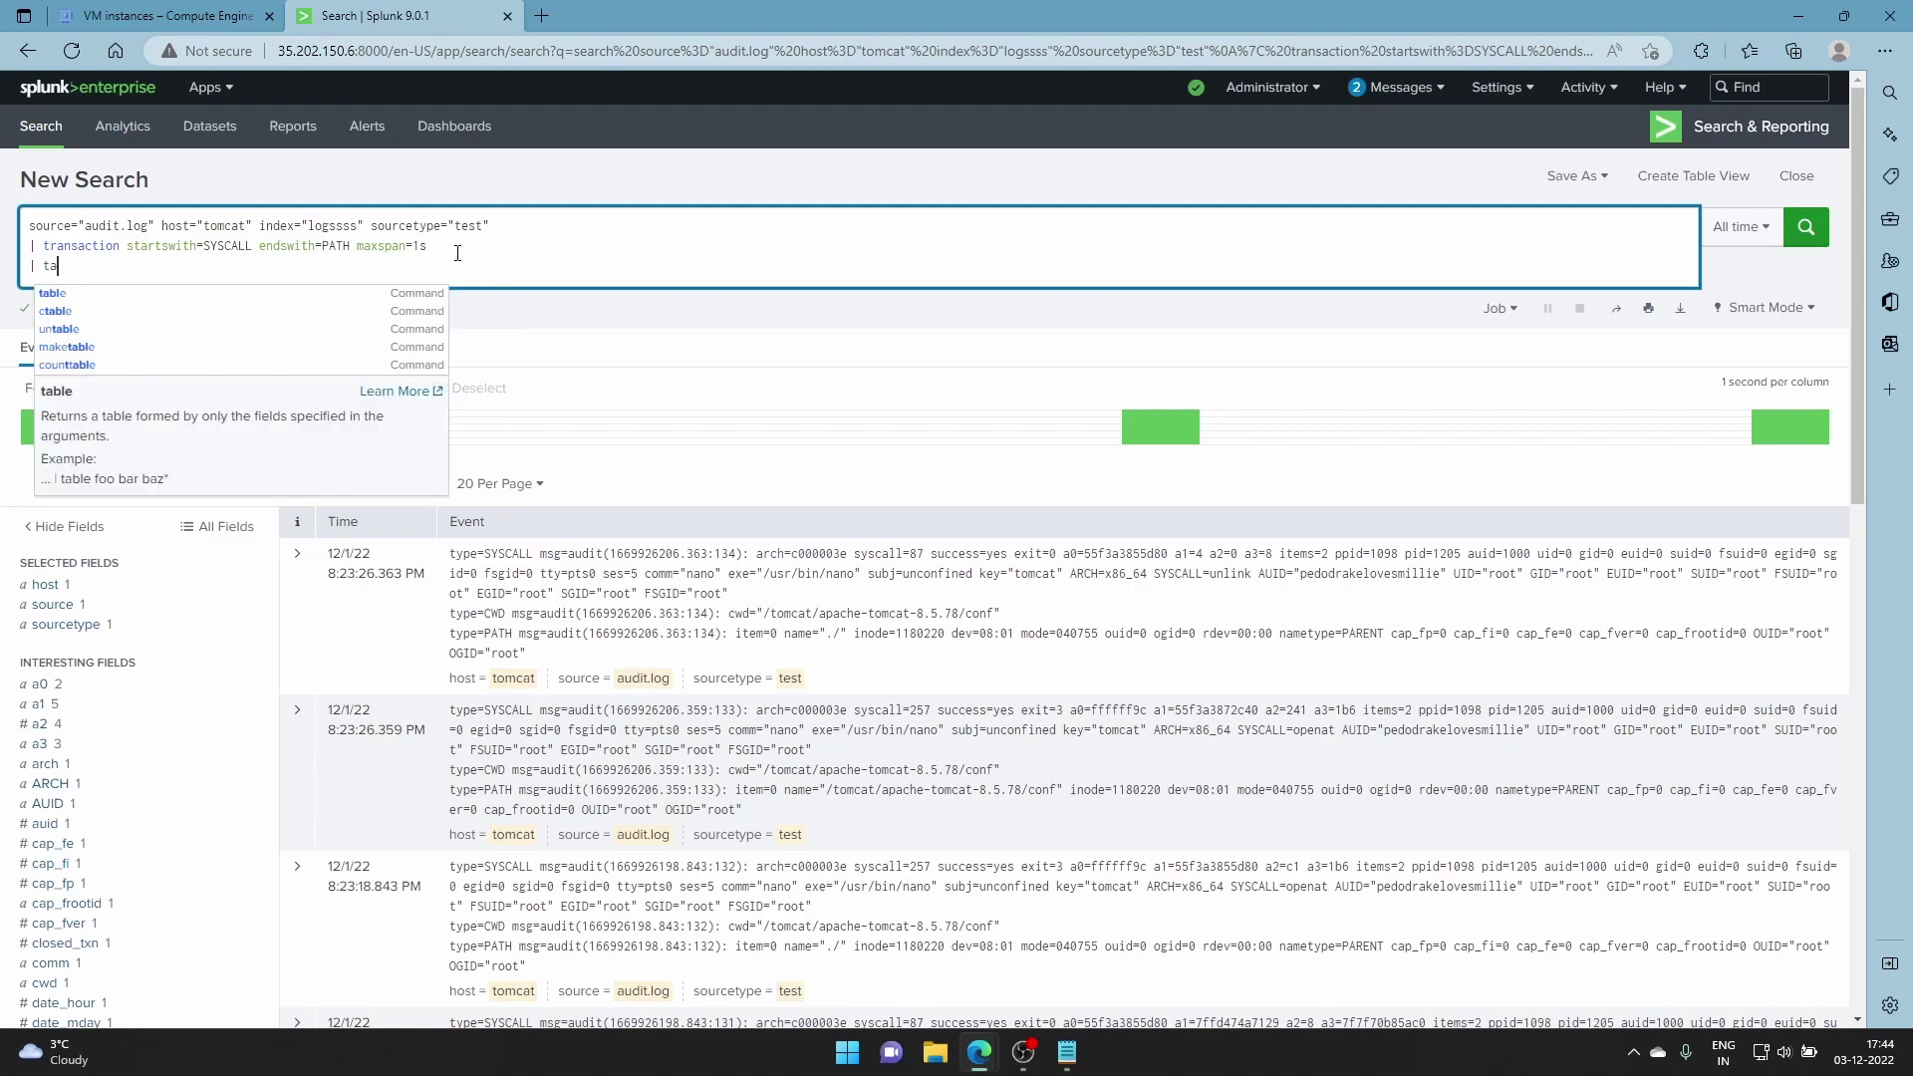
key(BackSpace)
key(BackSpace)
key(BackSpace)
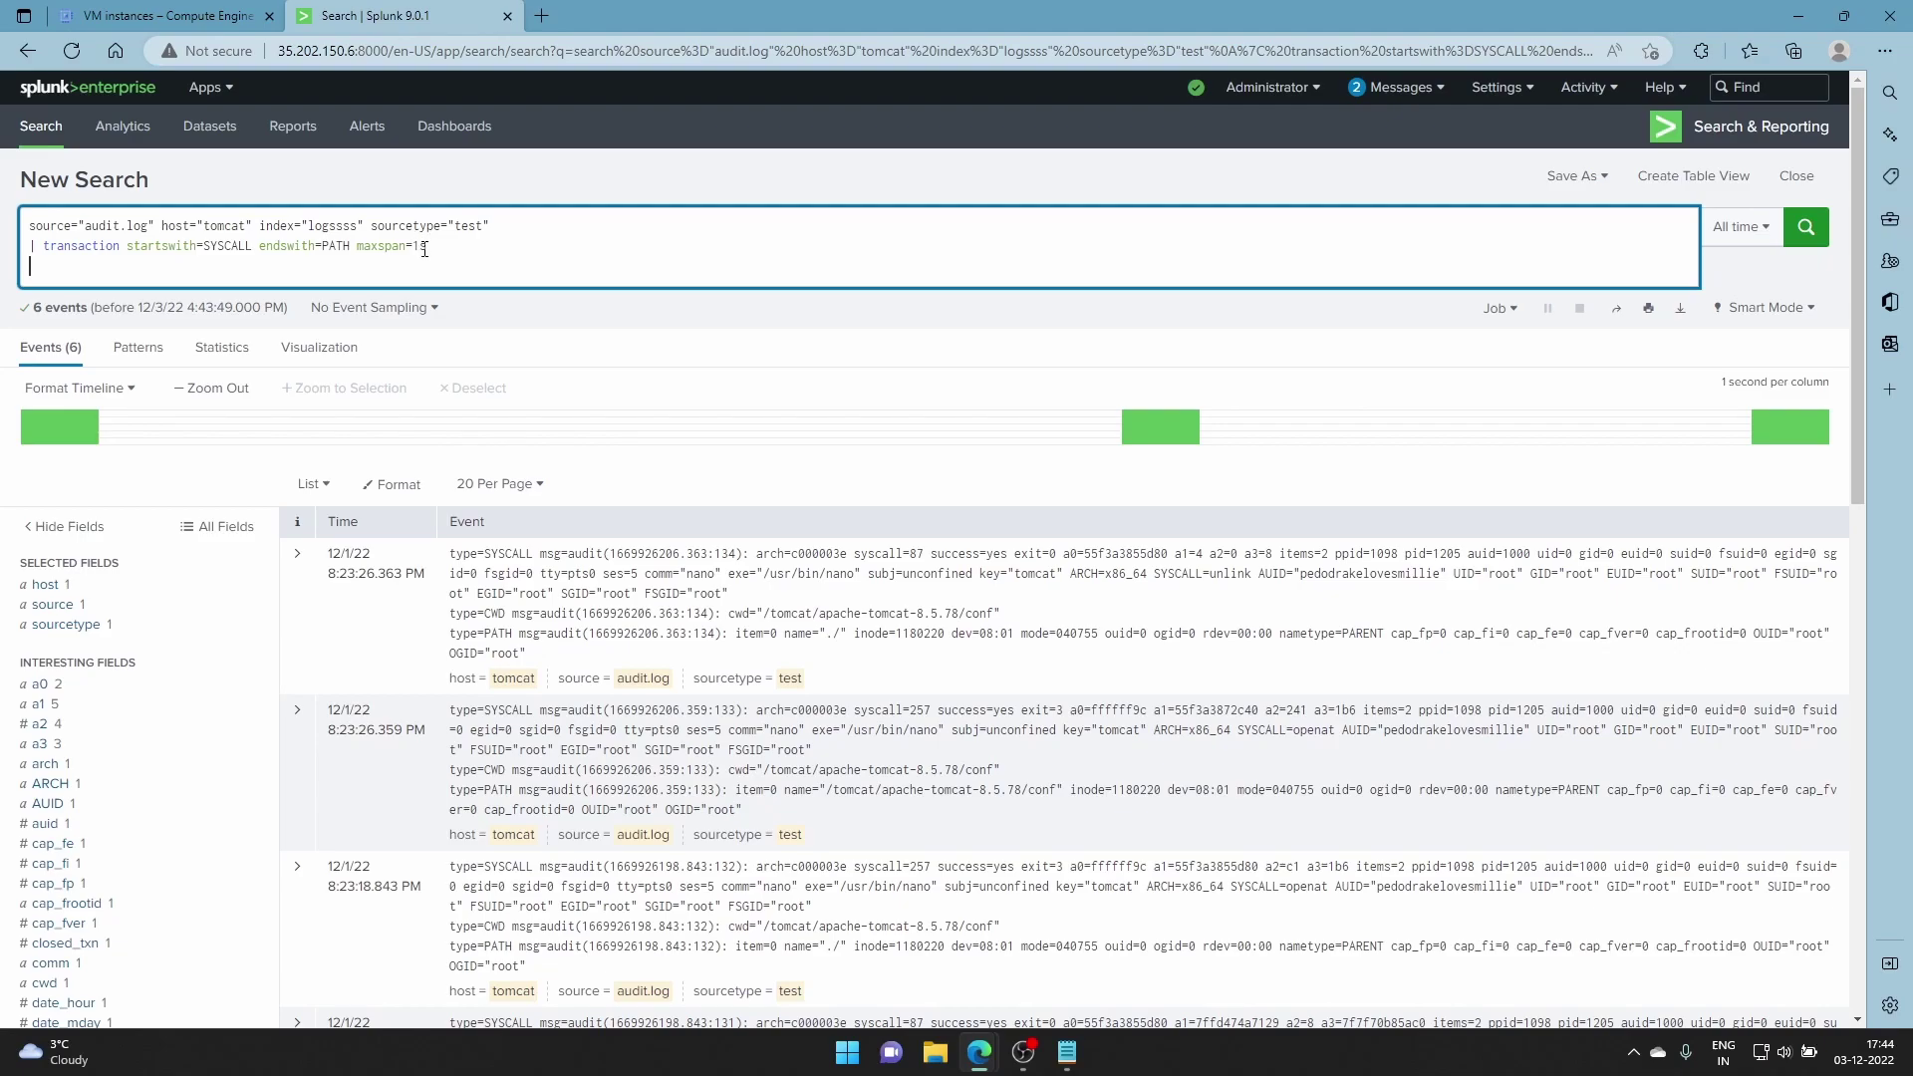
scroll(685, 675, down, 8)
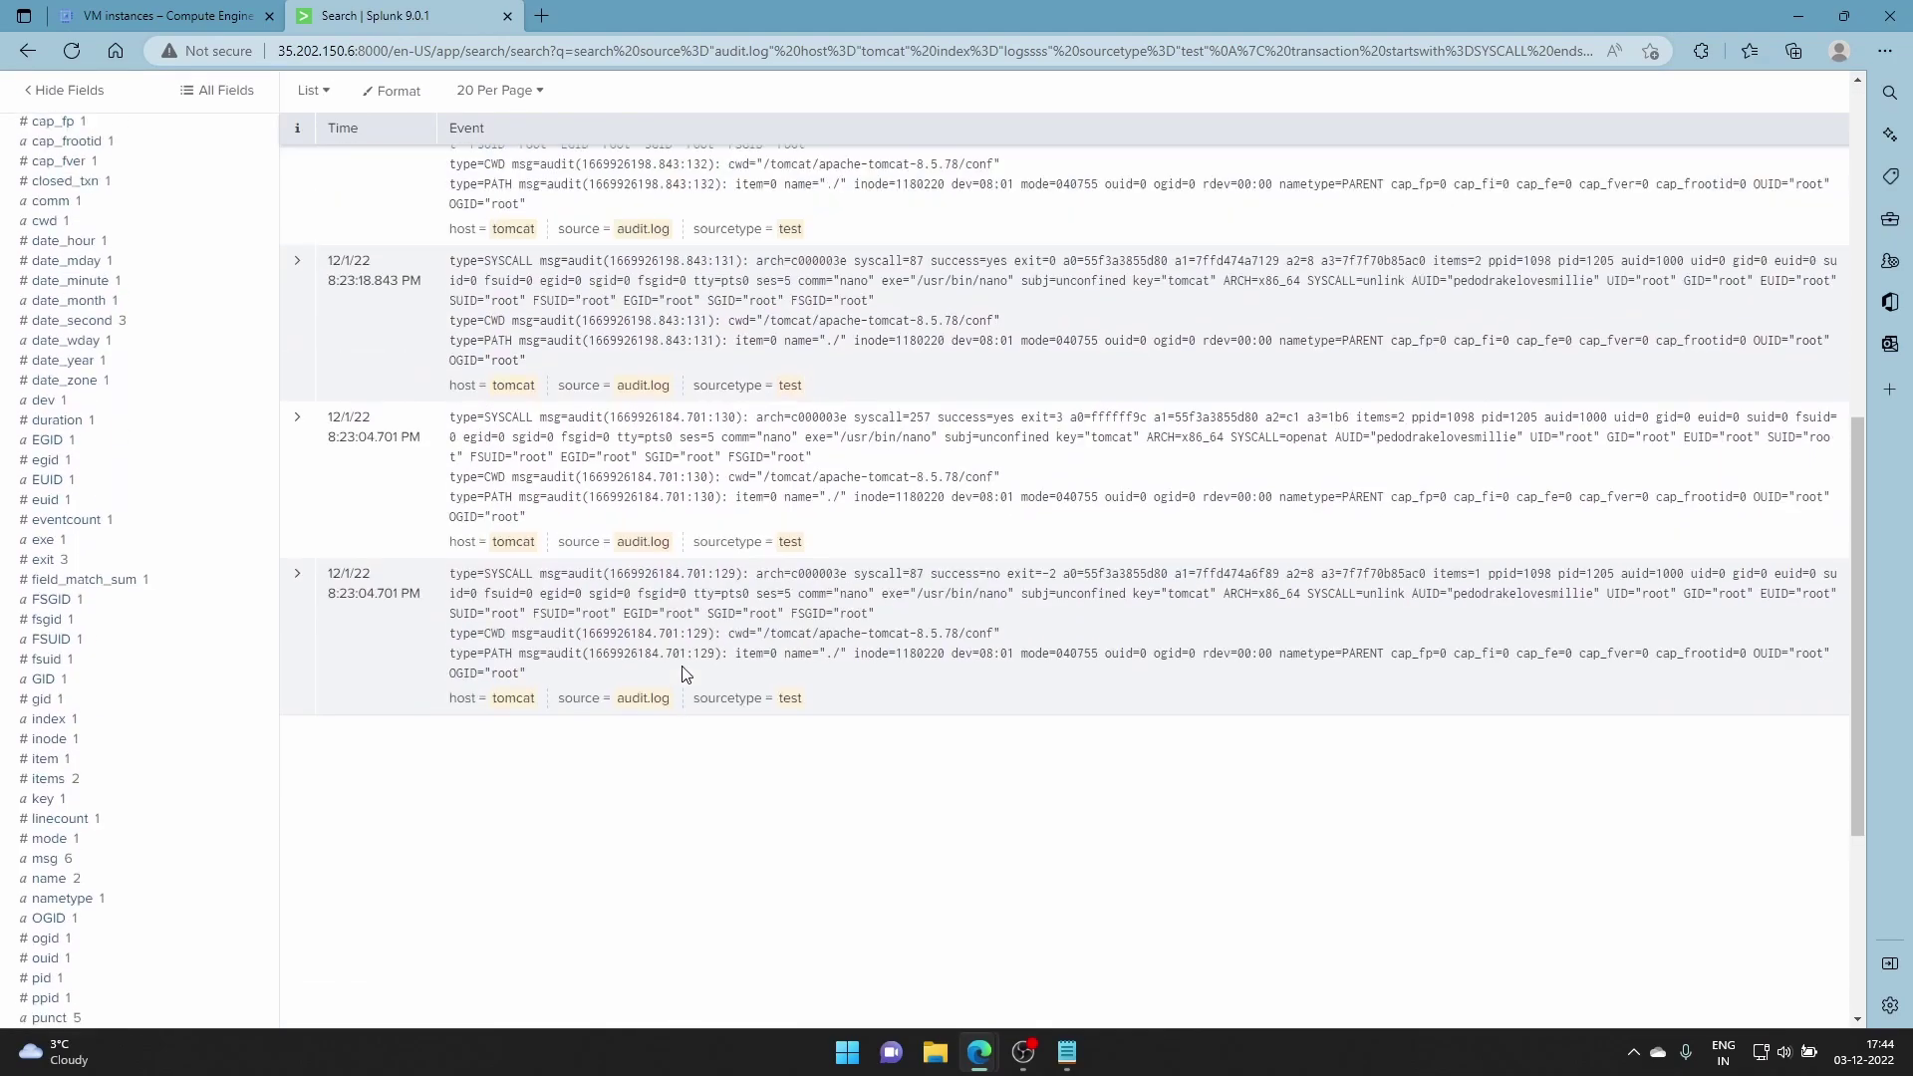
scroll(685, 675, up, 8)
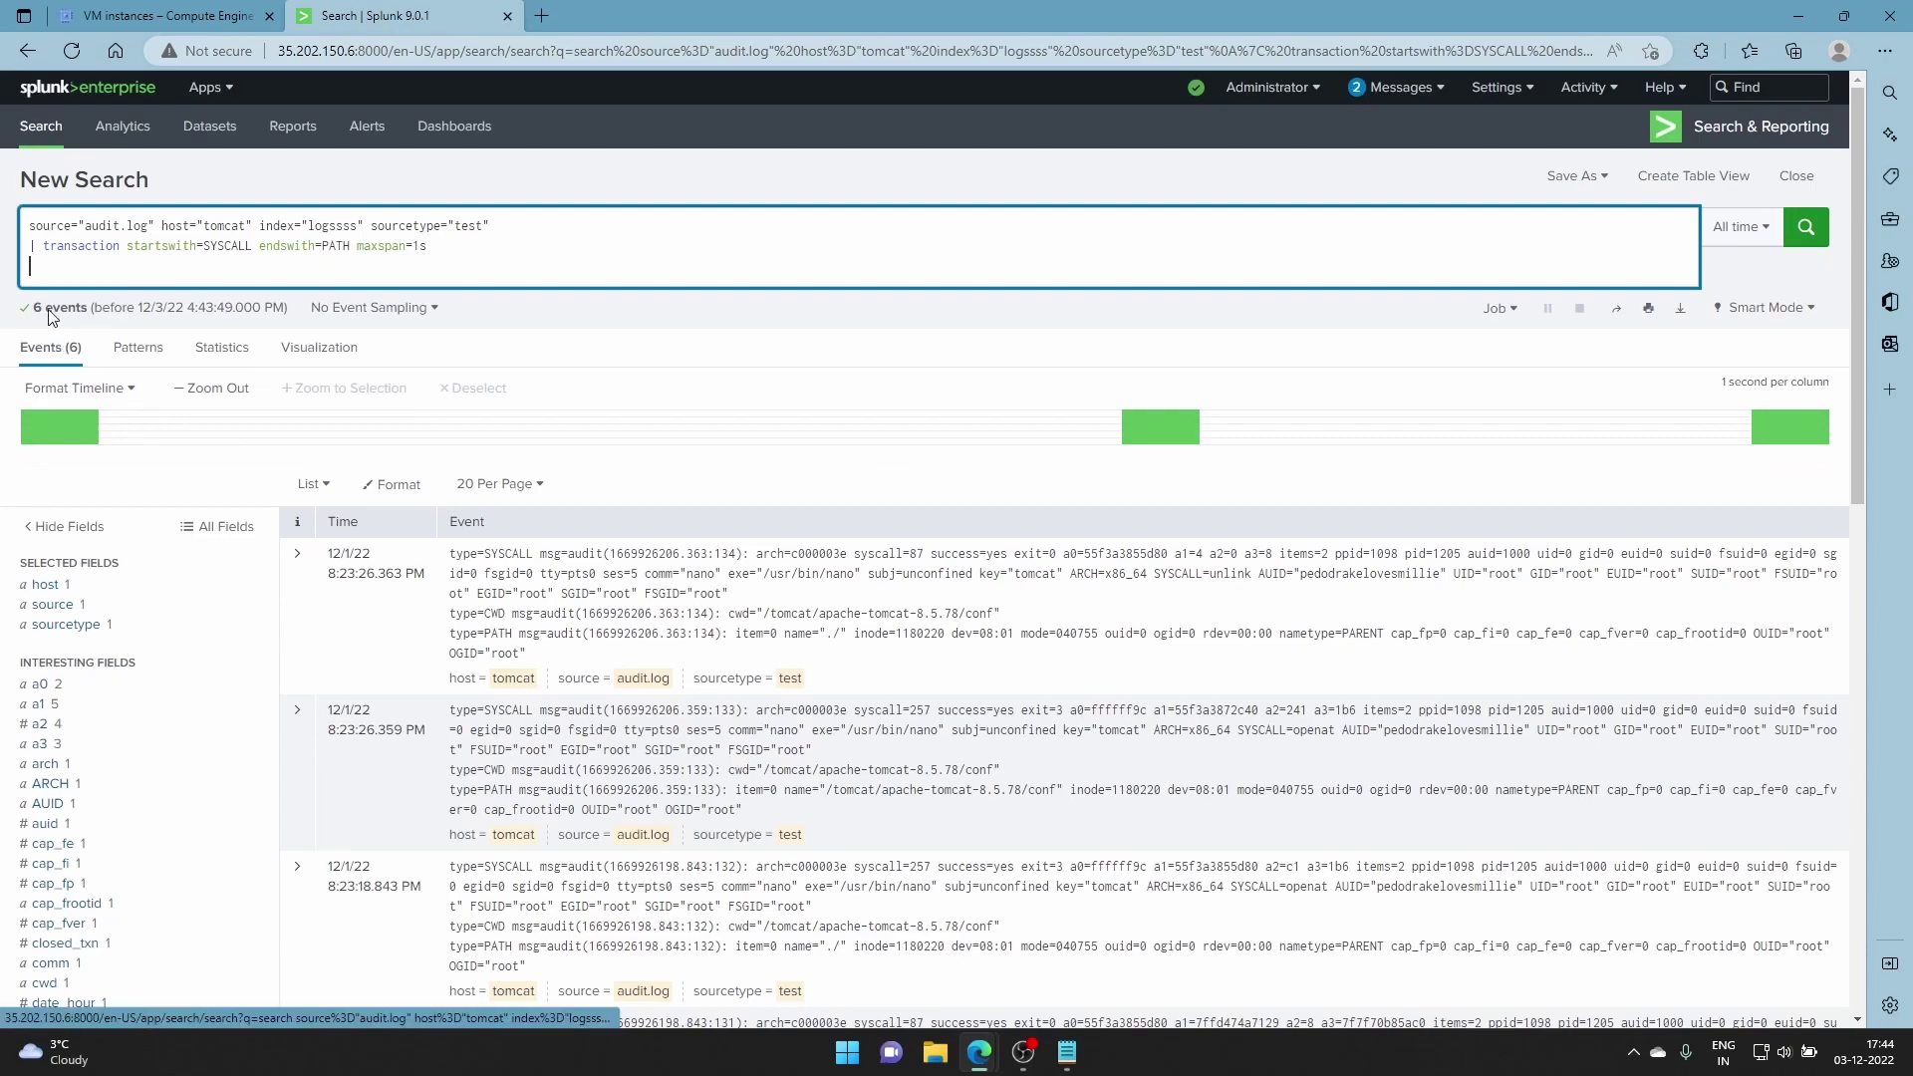
- Delete maxspan=1s from the transaction and rerun the search, returning 11 events
drag(430, 245, 360, 245)
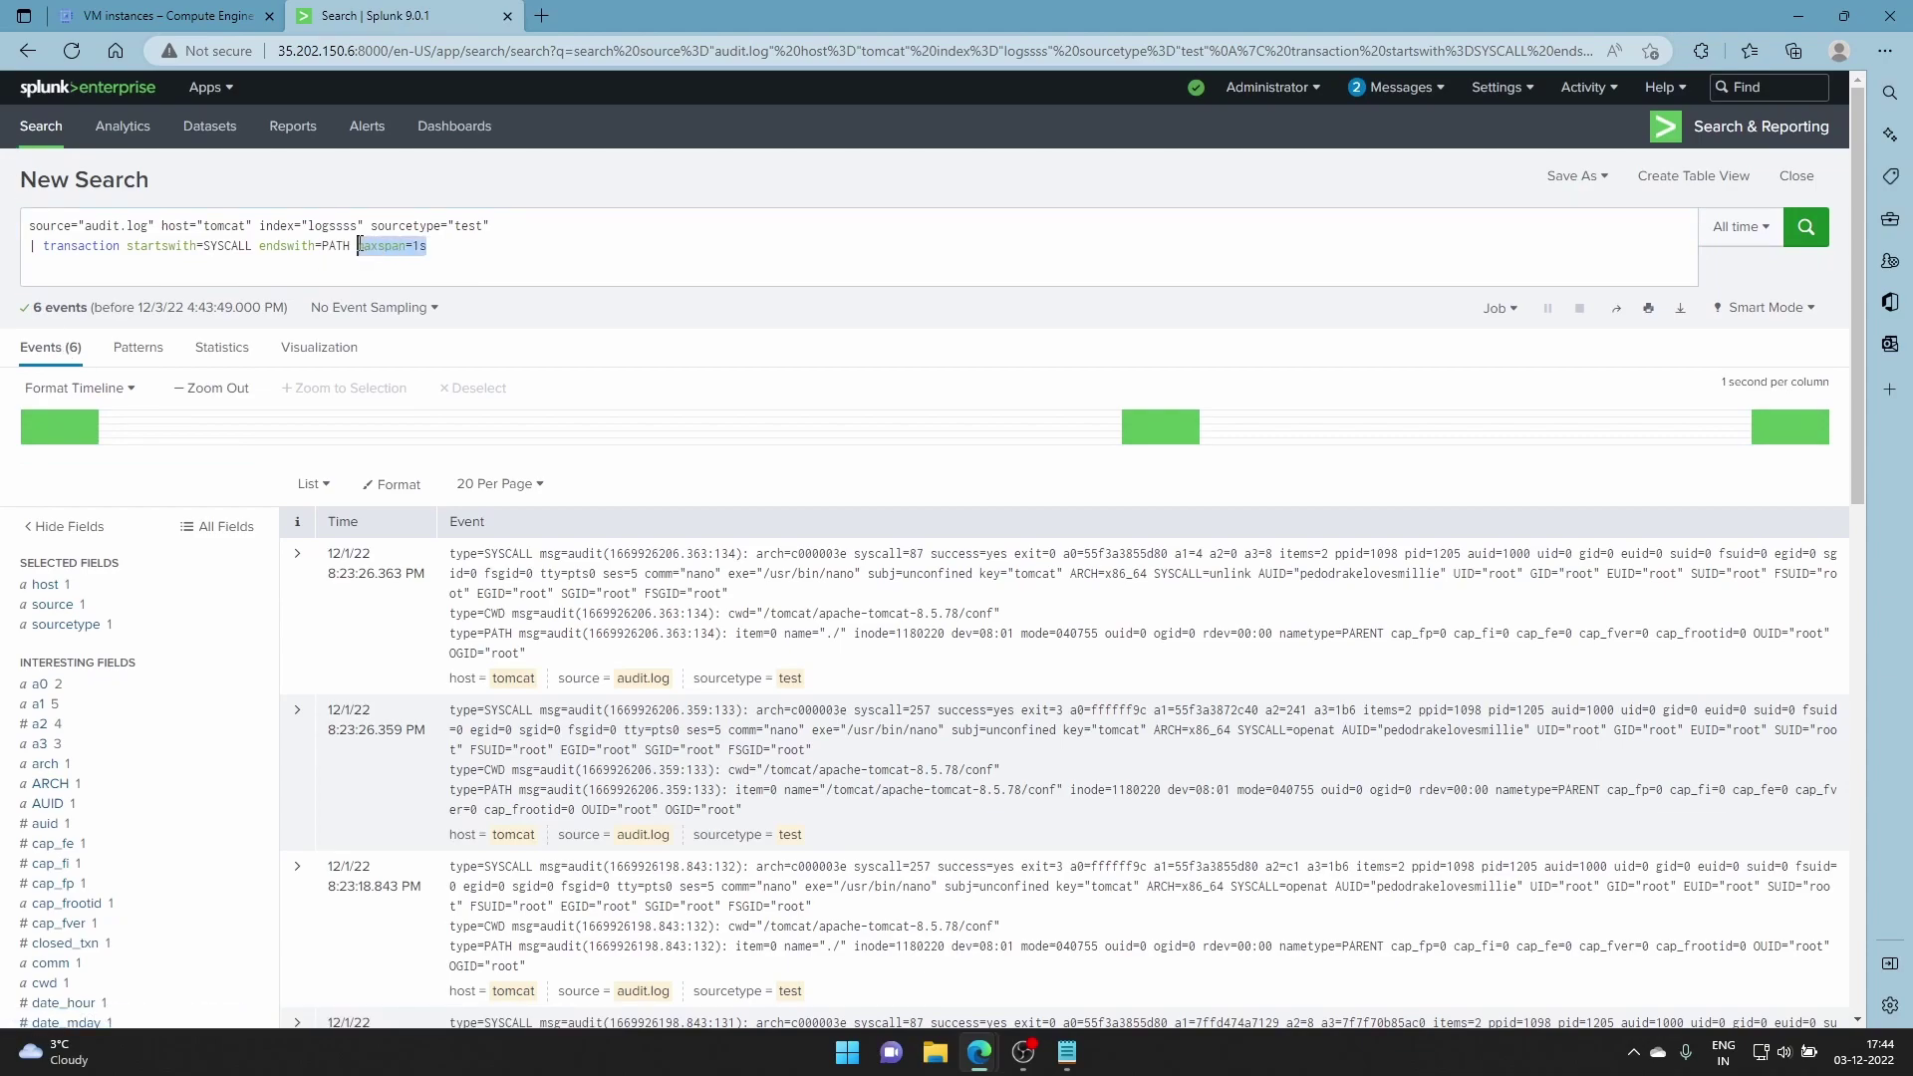
key(BackSpace)
key(Return)
scroll(733, 442, down, 15)
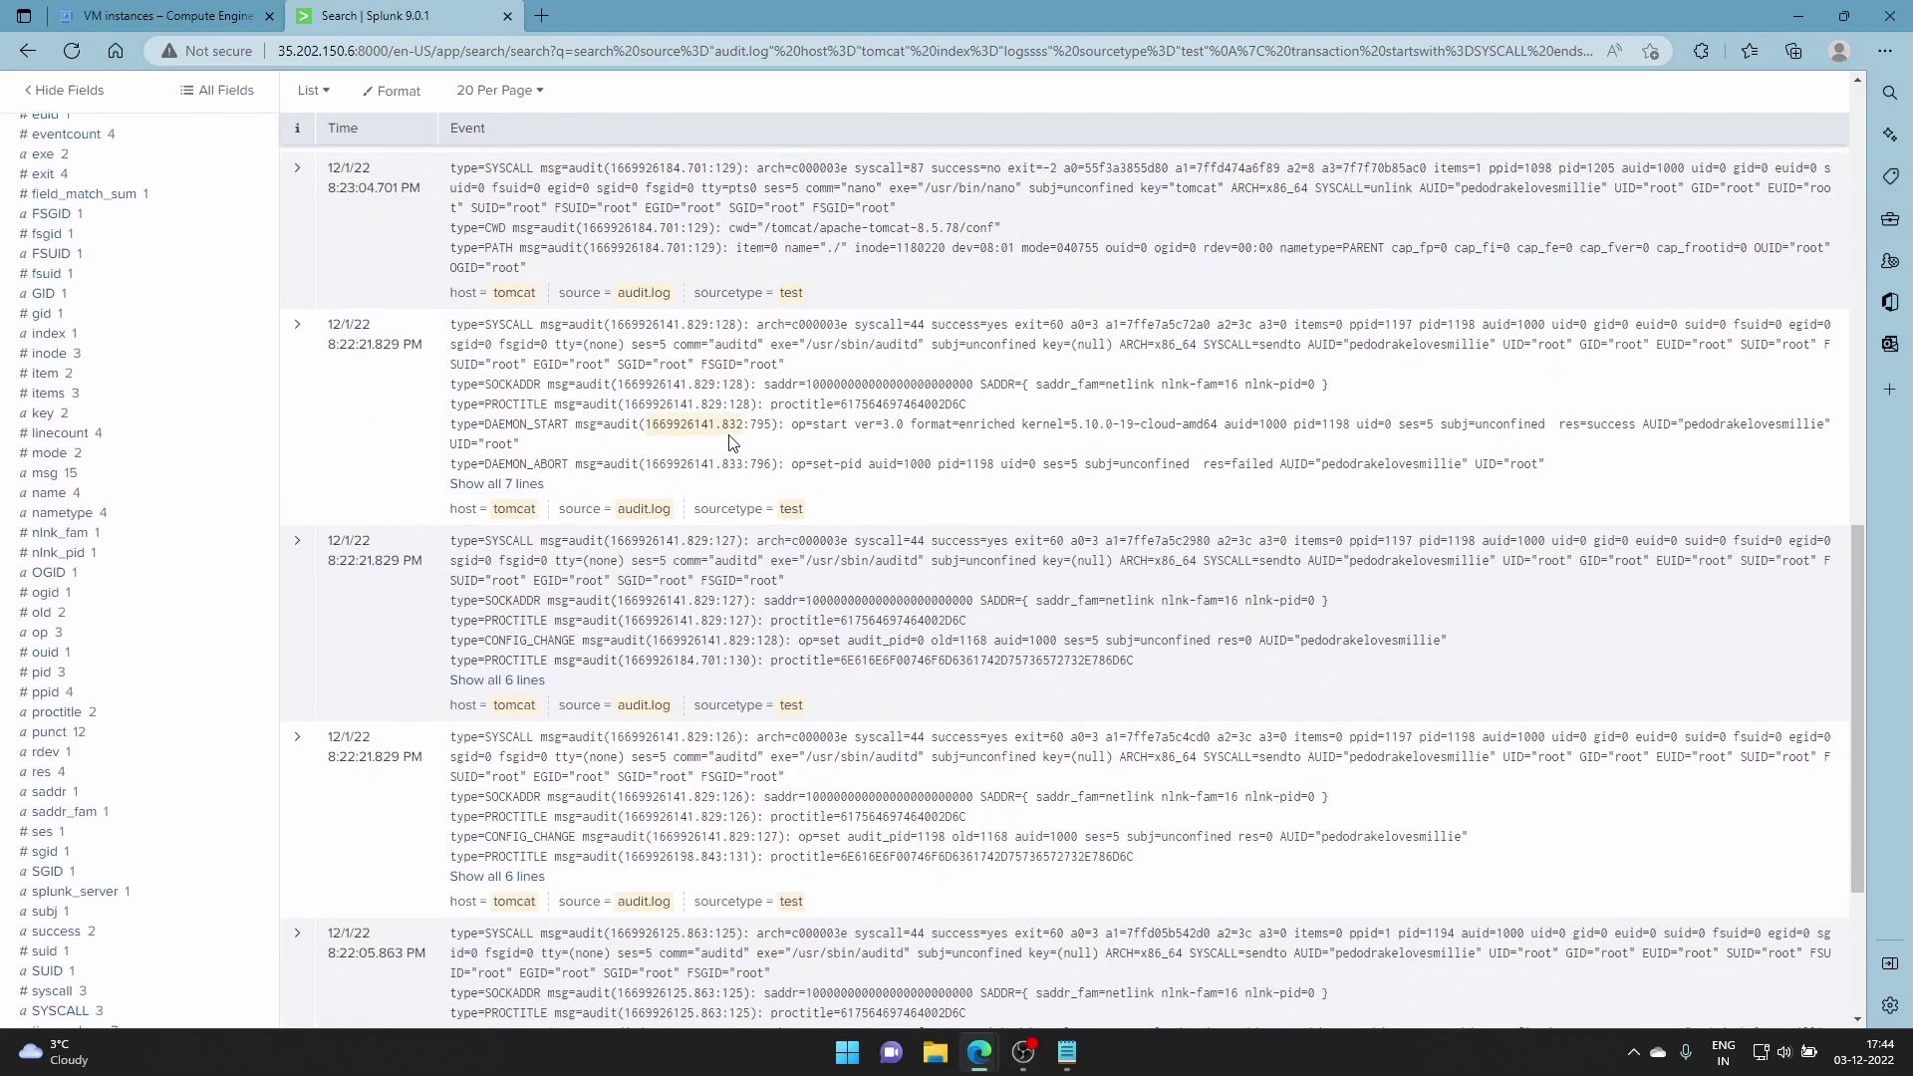
scroll(702, 552, down, 2)
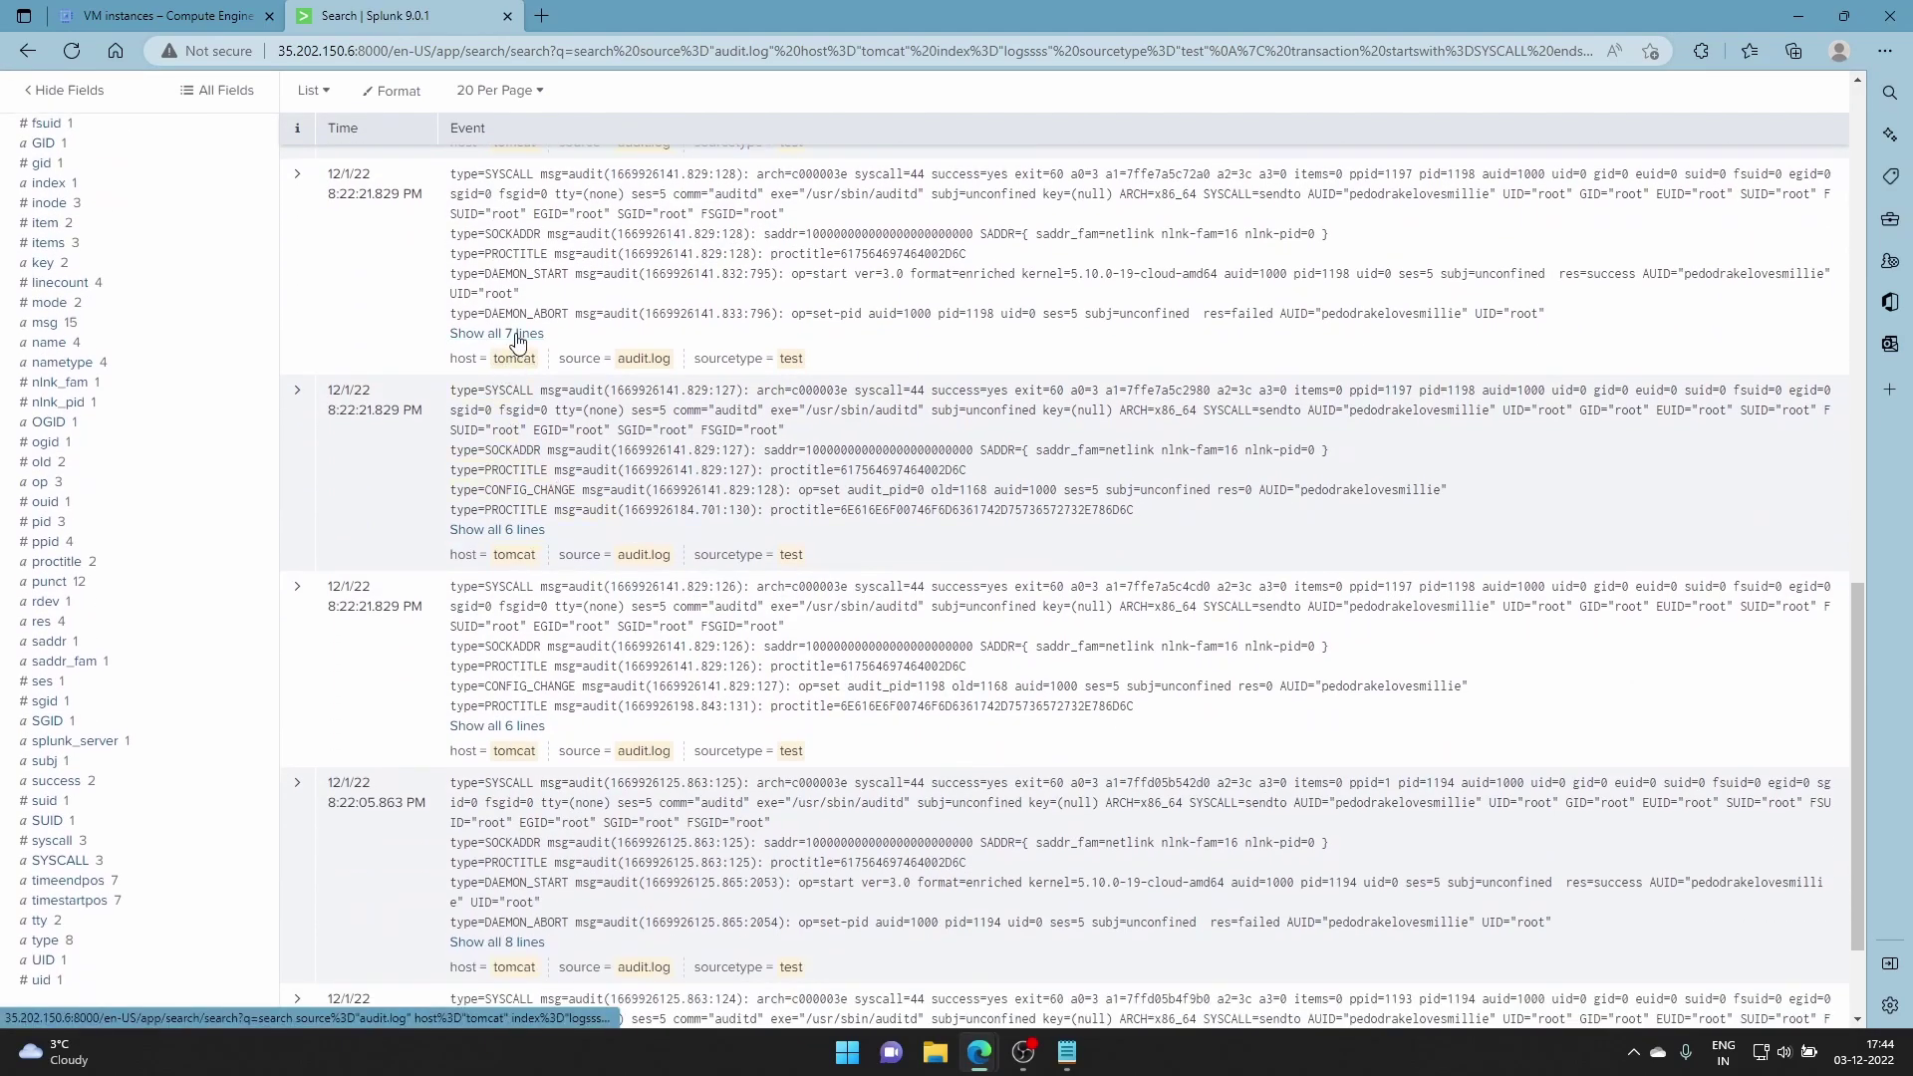
- Show all 7 lines of the 8:22:21 transaction and open then close its field table
click(517, 334)
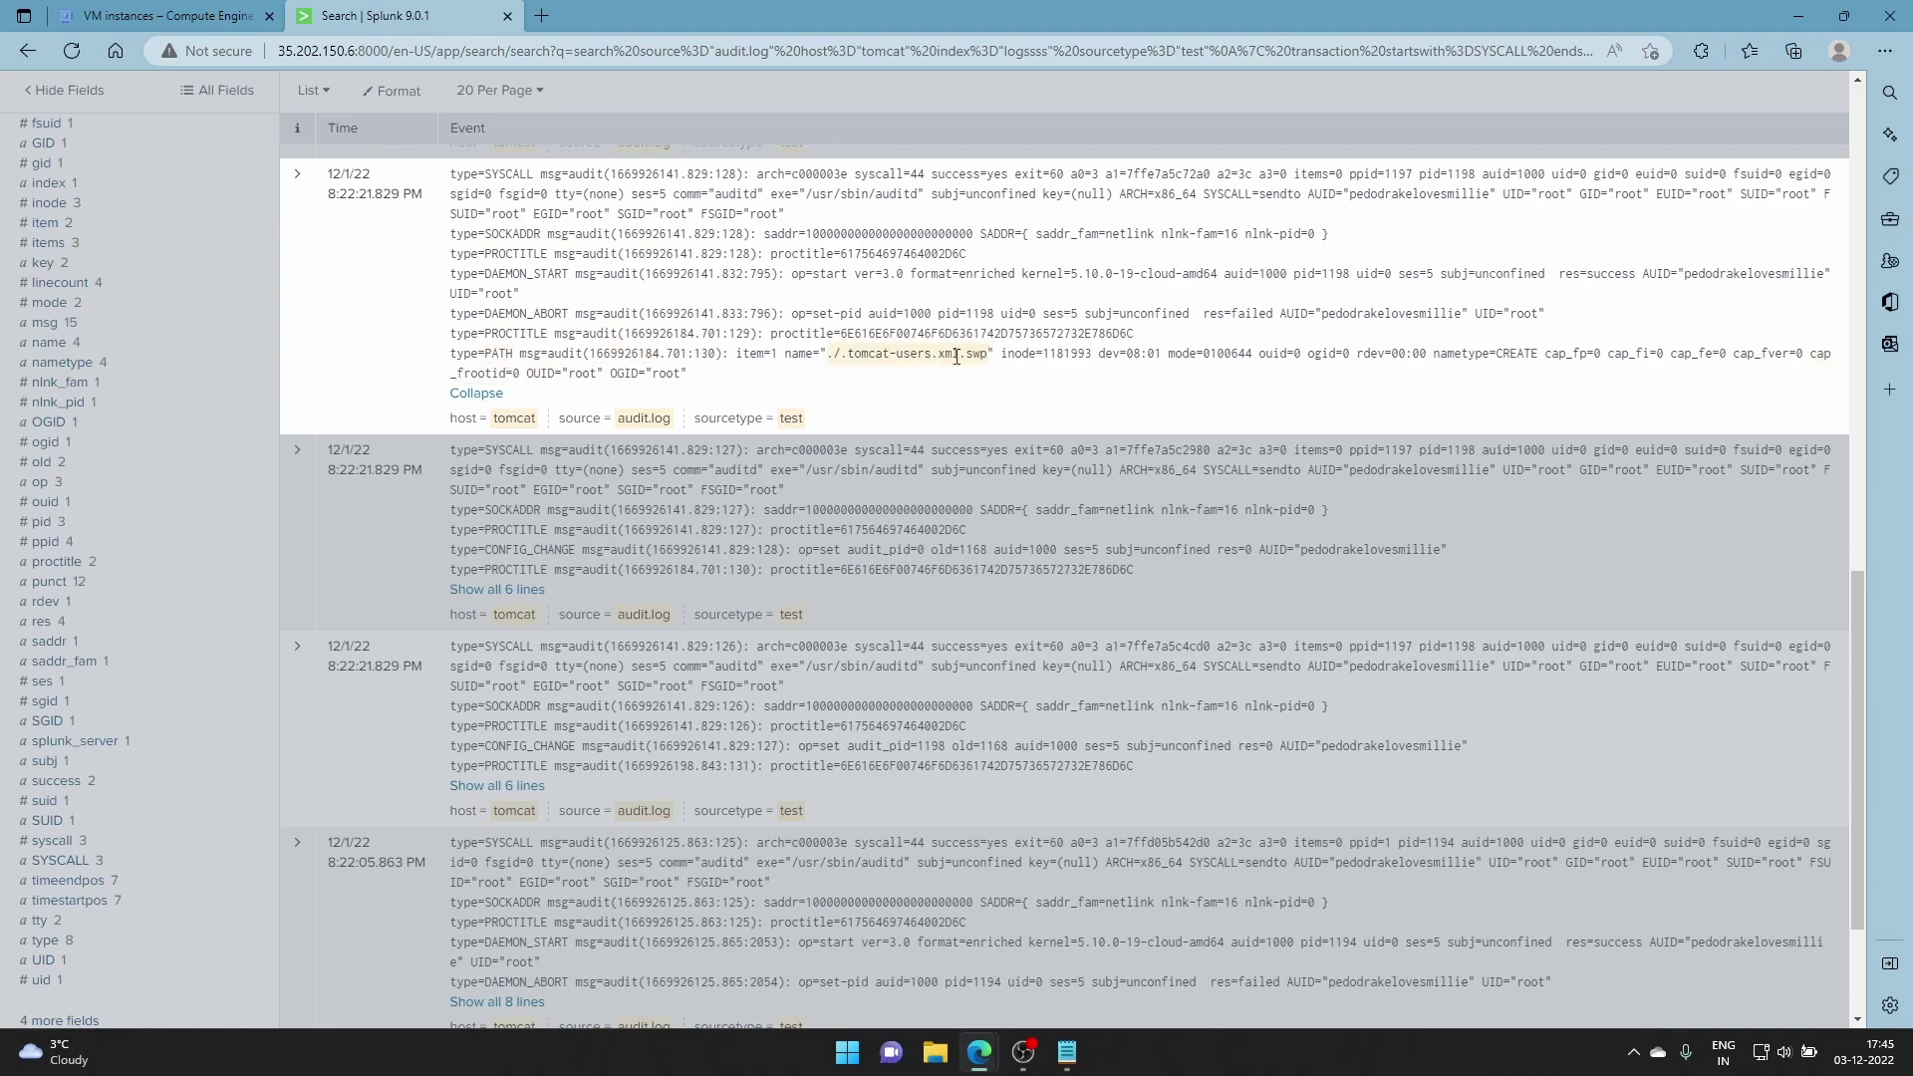
click(296, 176)
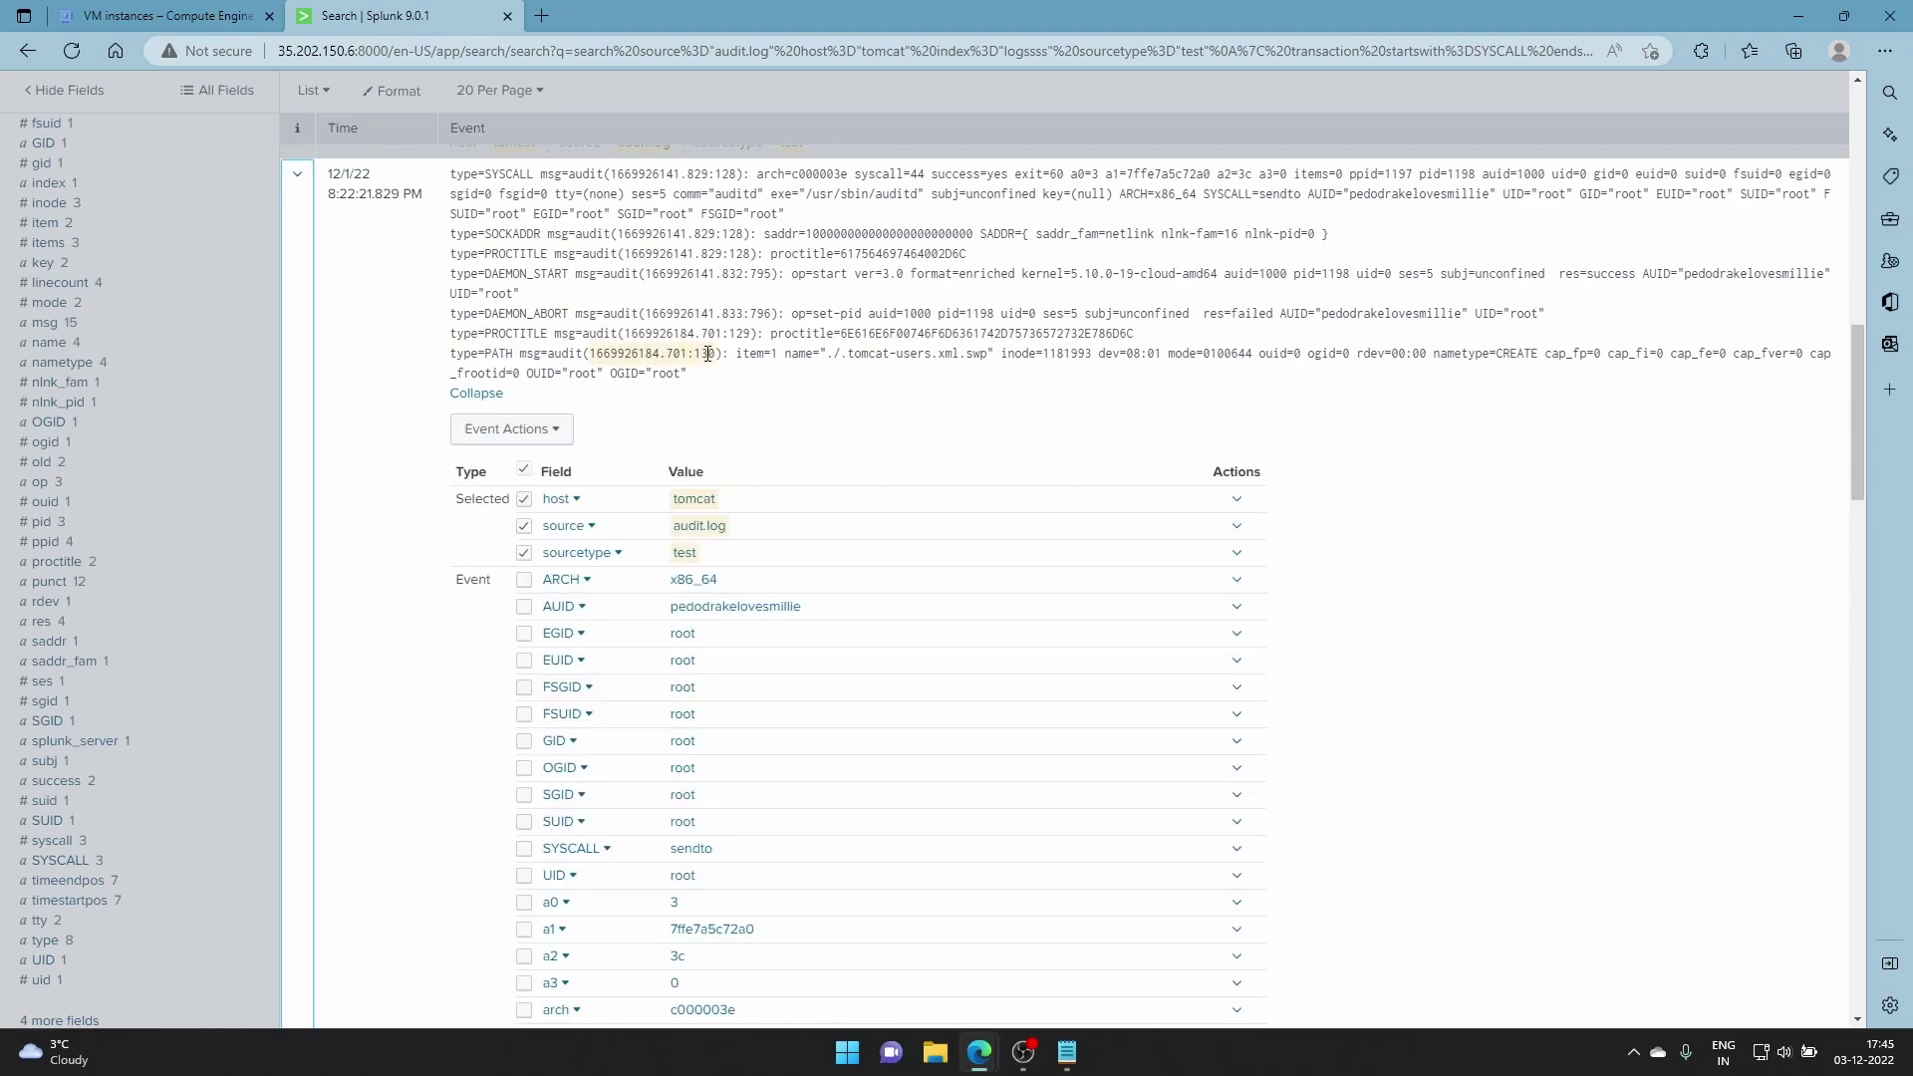
click(297, 174)
scroll(445, 391, up, 5)
scroll(445, 391, up, 4)
- Add maxspan=2s after endswith=PATH, run the search, and review the 6 events
click(350, 246)
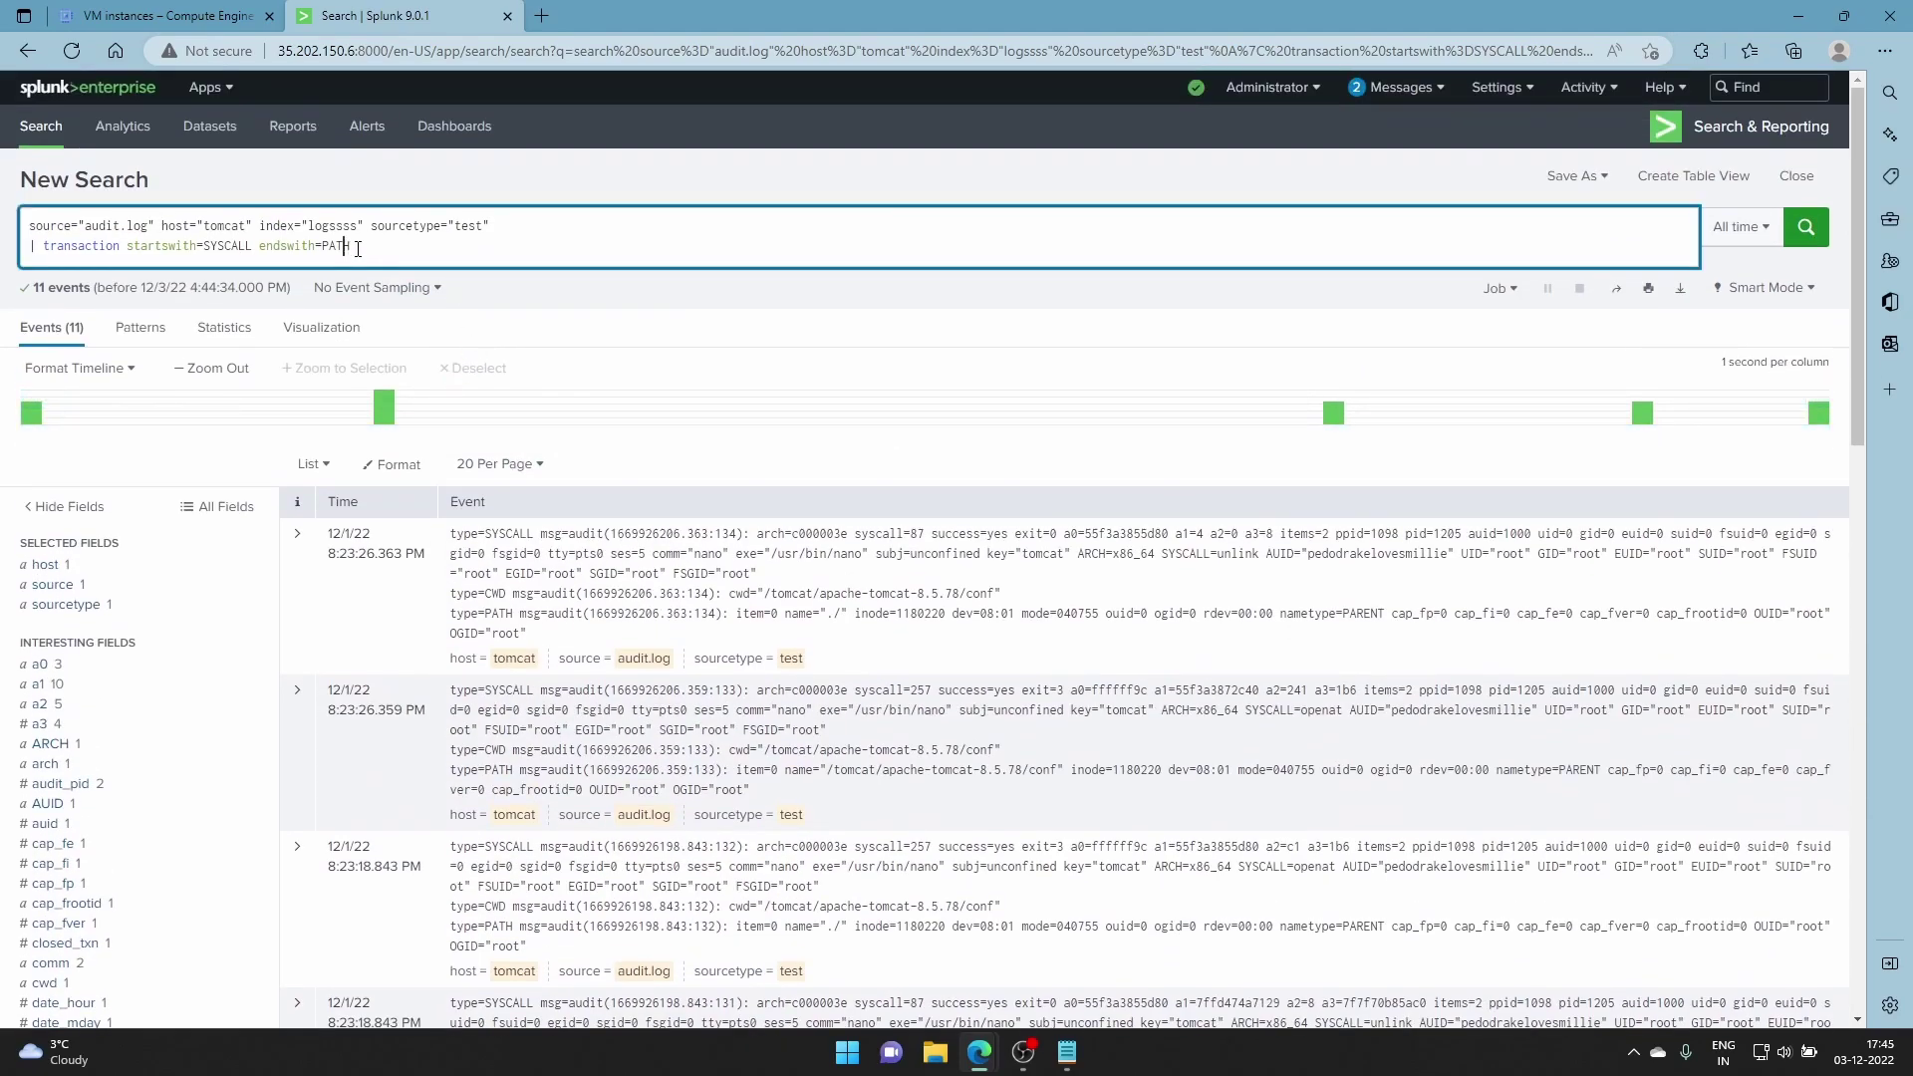
text(maz=)
key(BackSpace)
text(x)
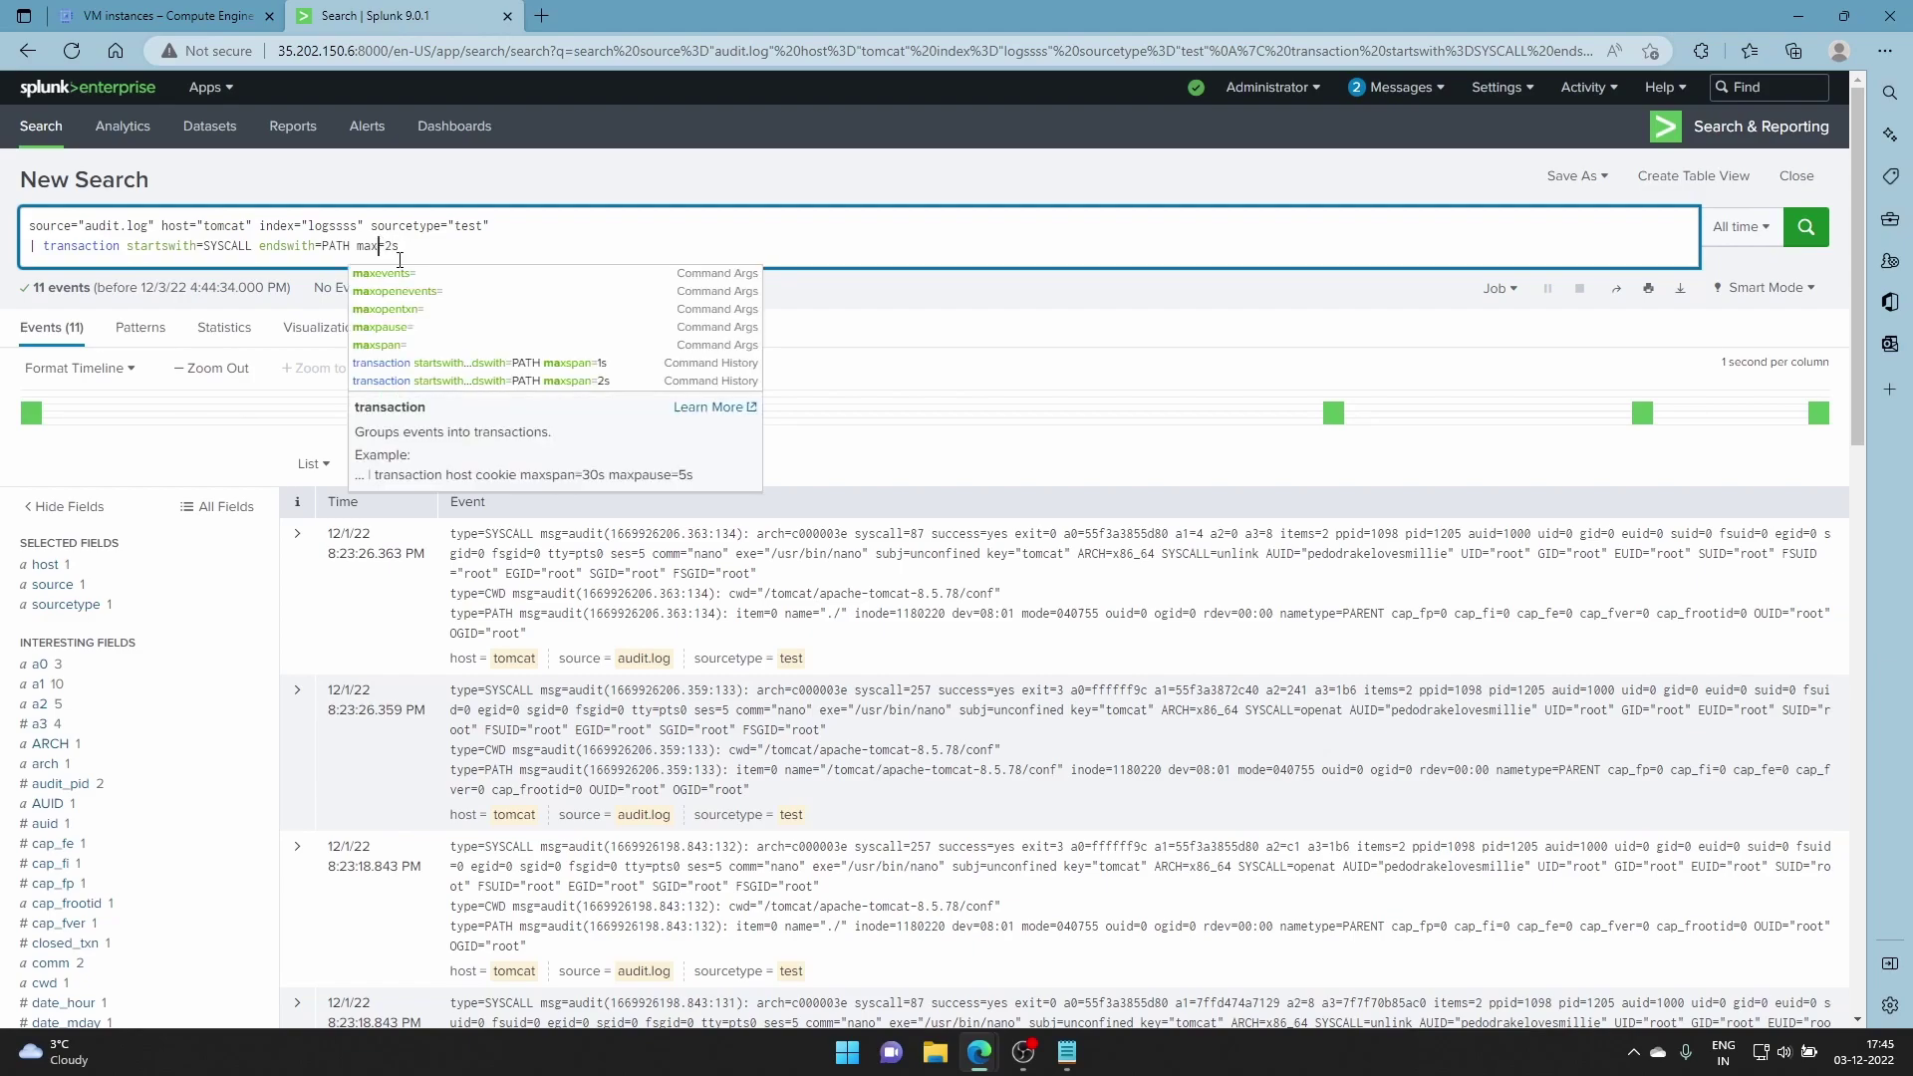
text(span)
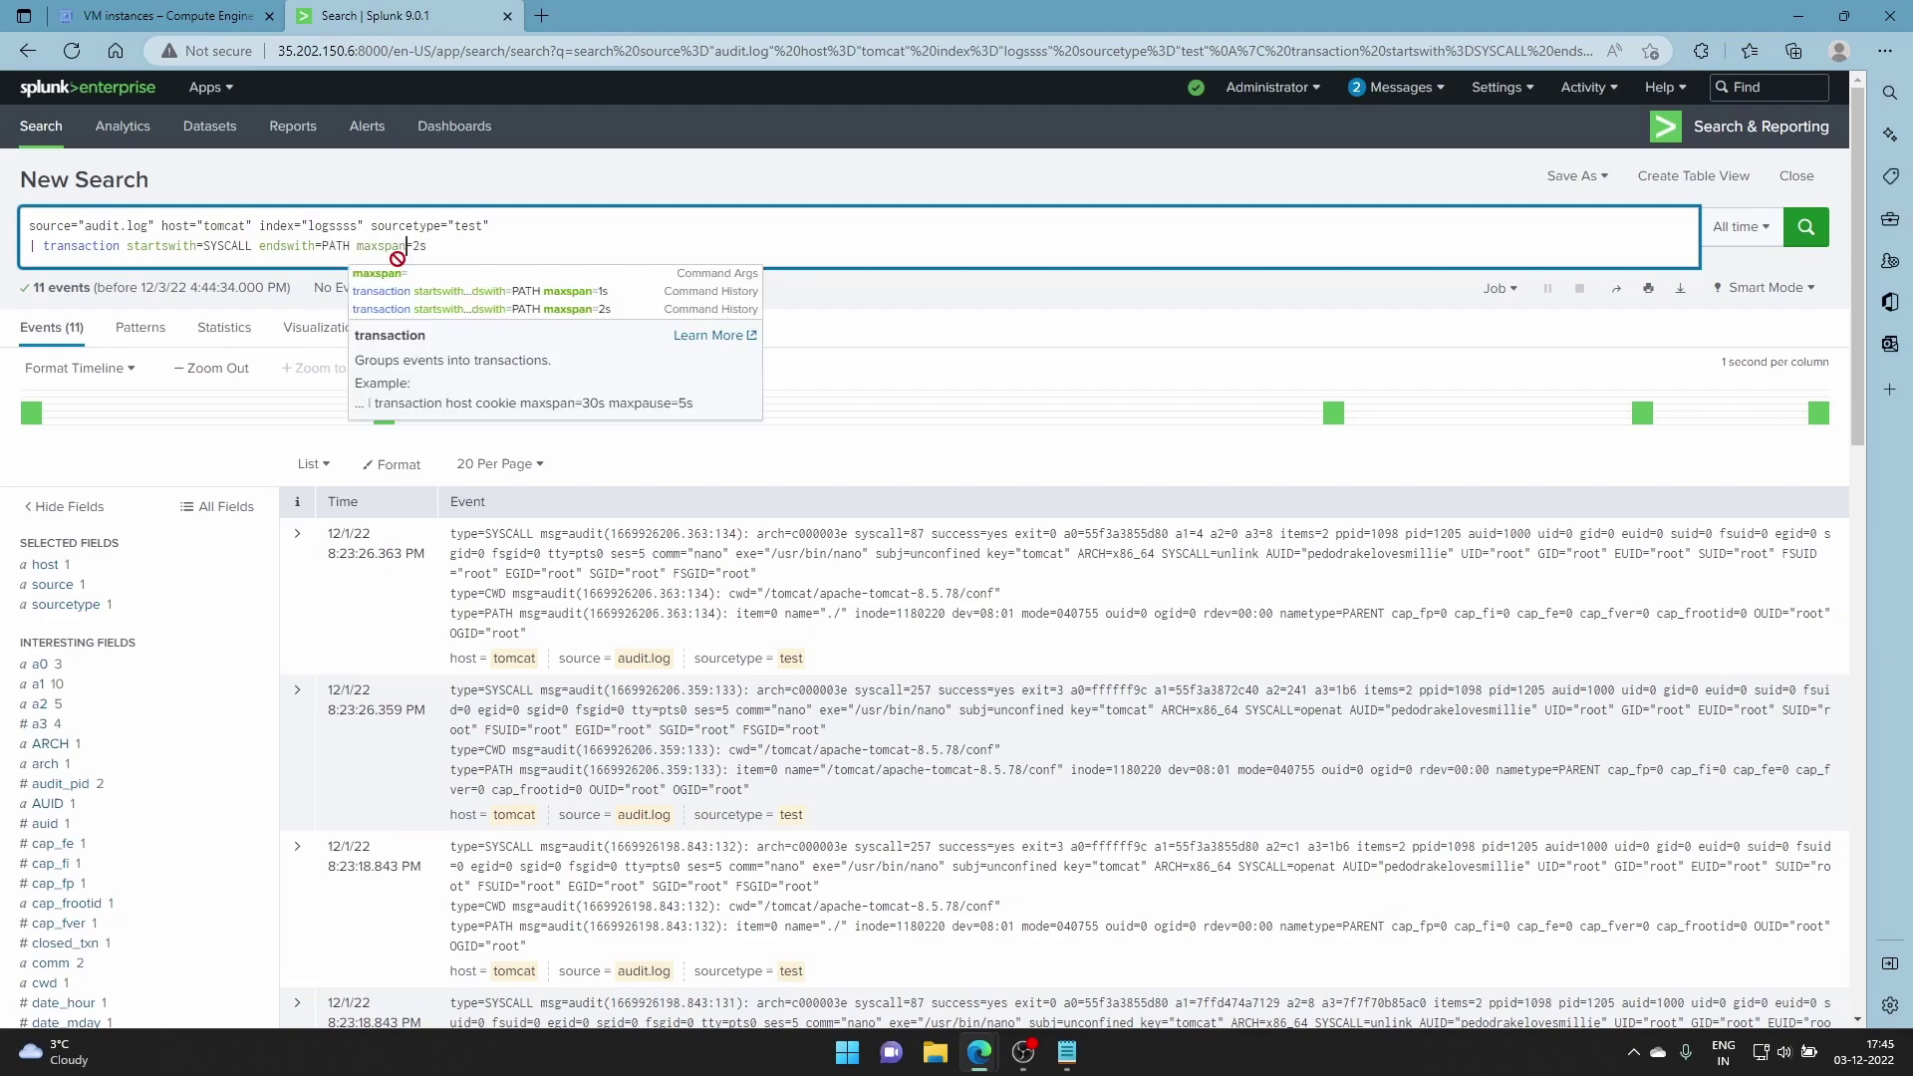
key(Return)
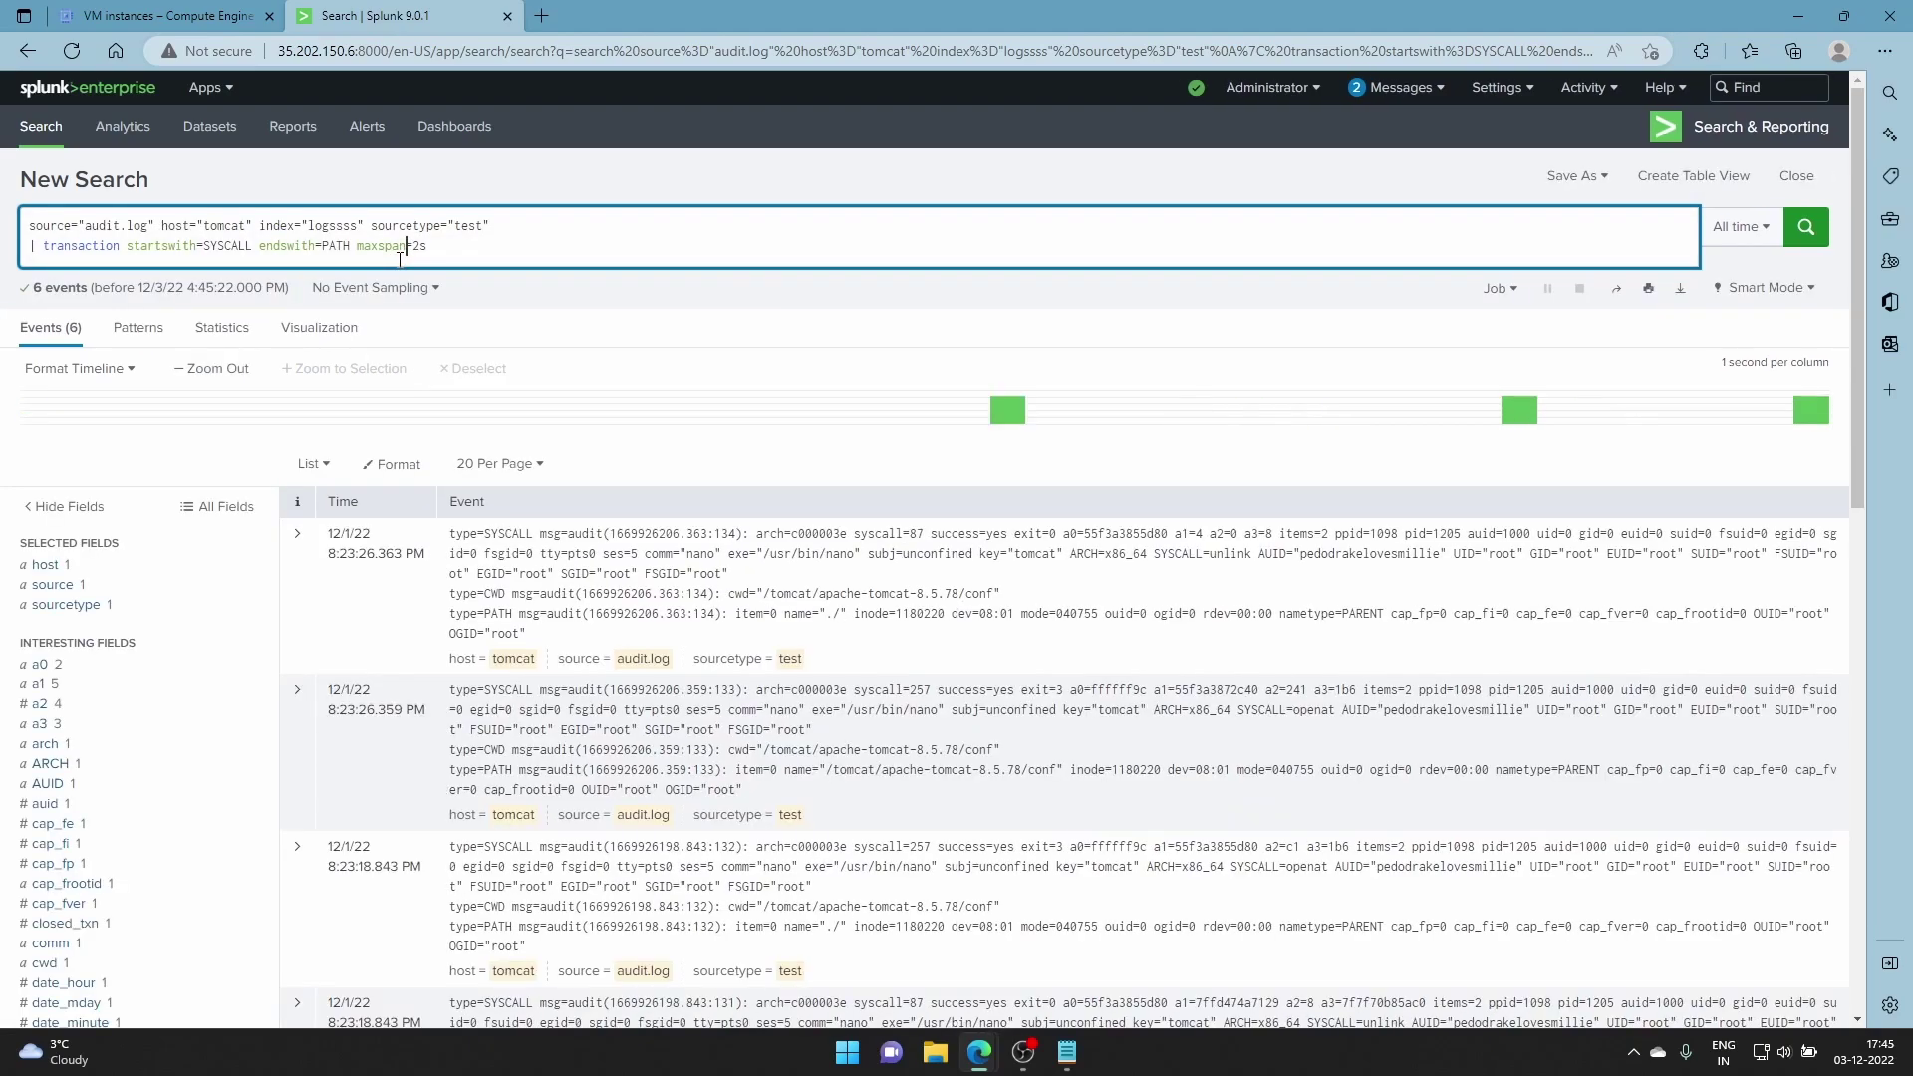
scroll(666, 472, down, 3)
scroll(667, 472, down, 1)
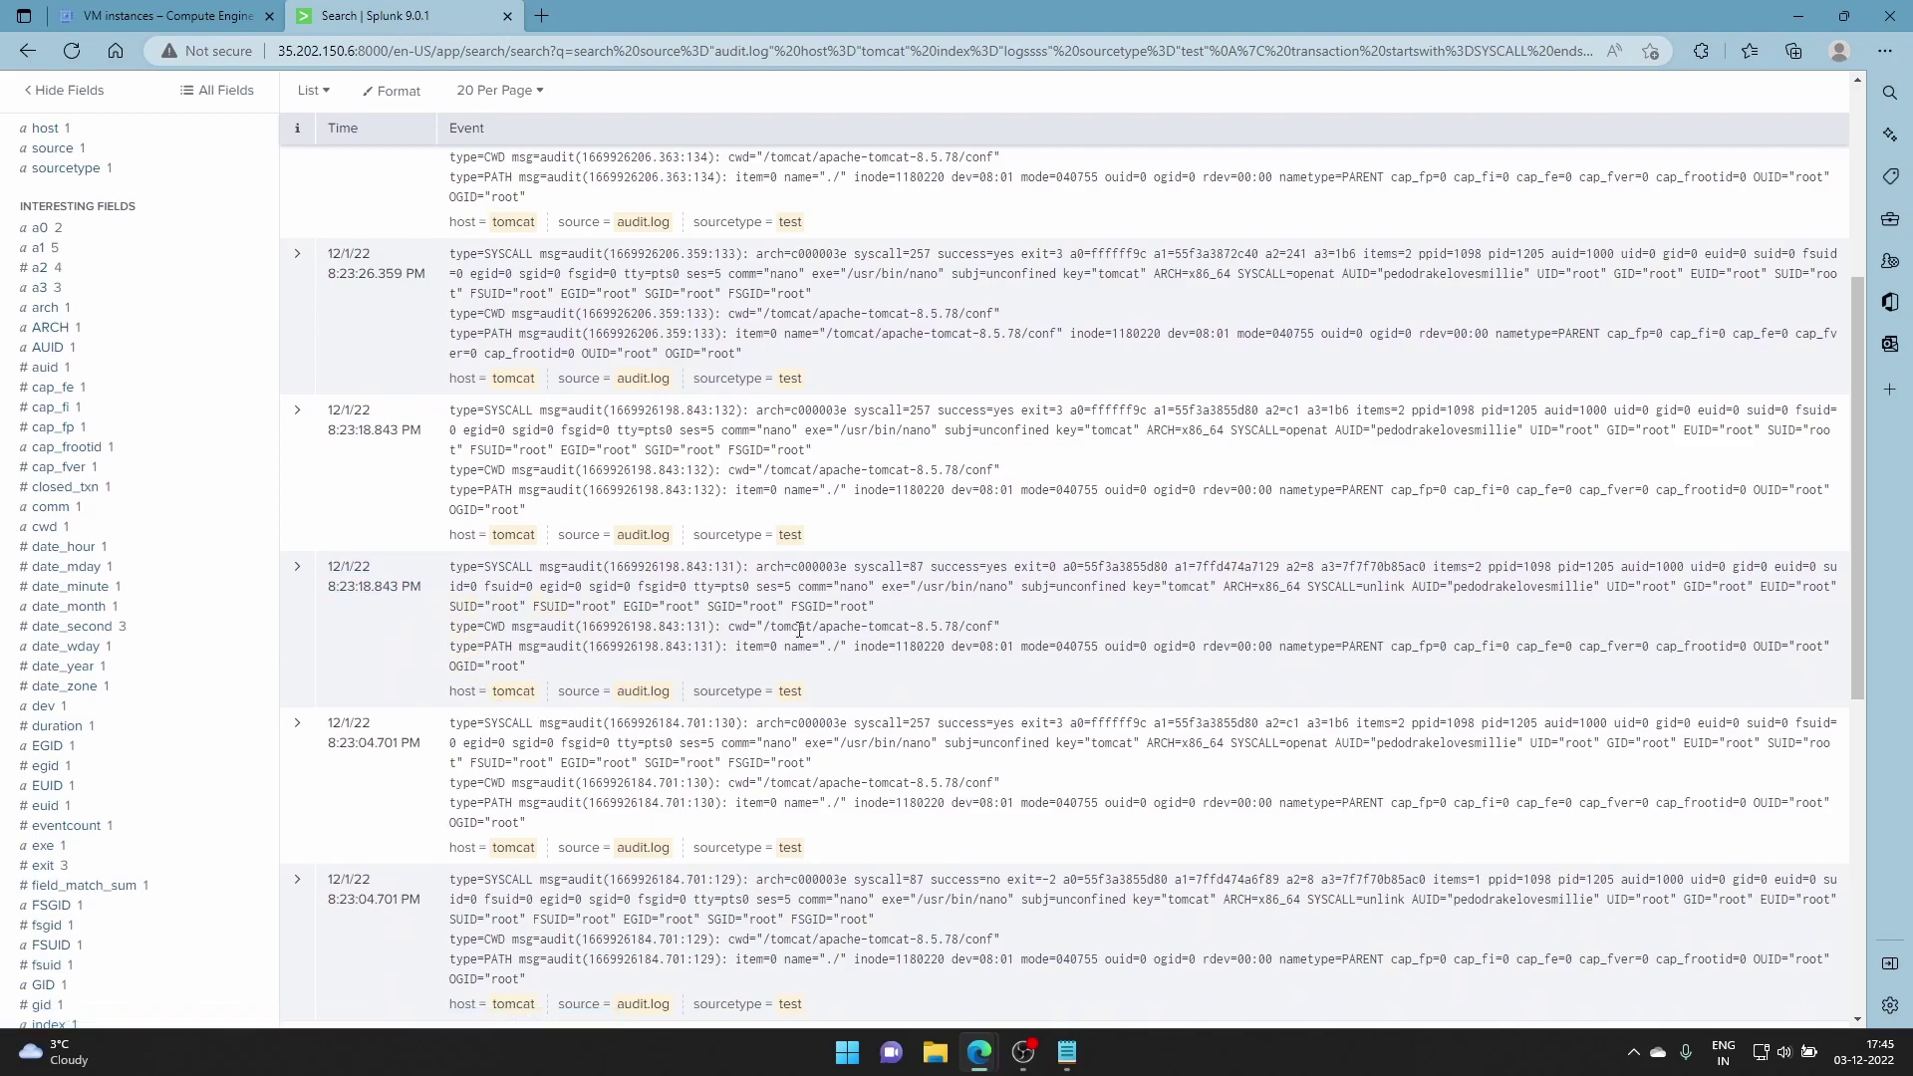
scroll(1096, 697, down, 6)
scroll(1100, 703, up, 5)
scroll(1100, 704, up, 5)
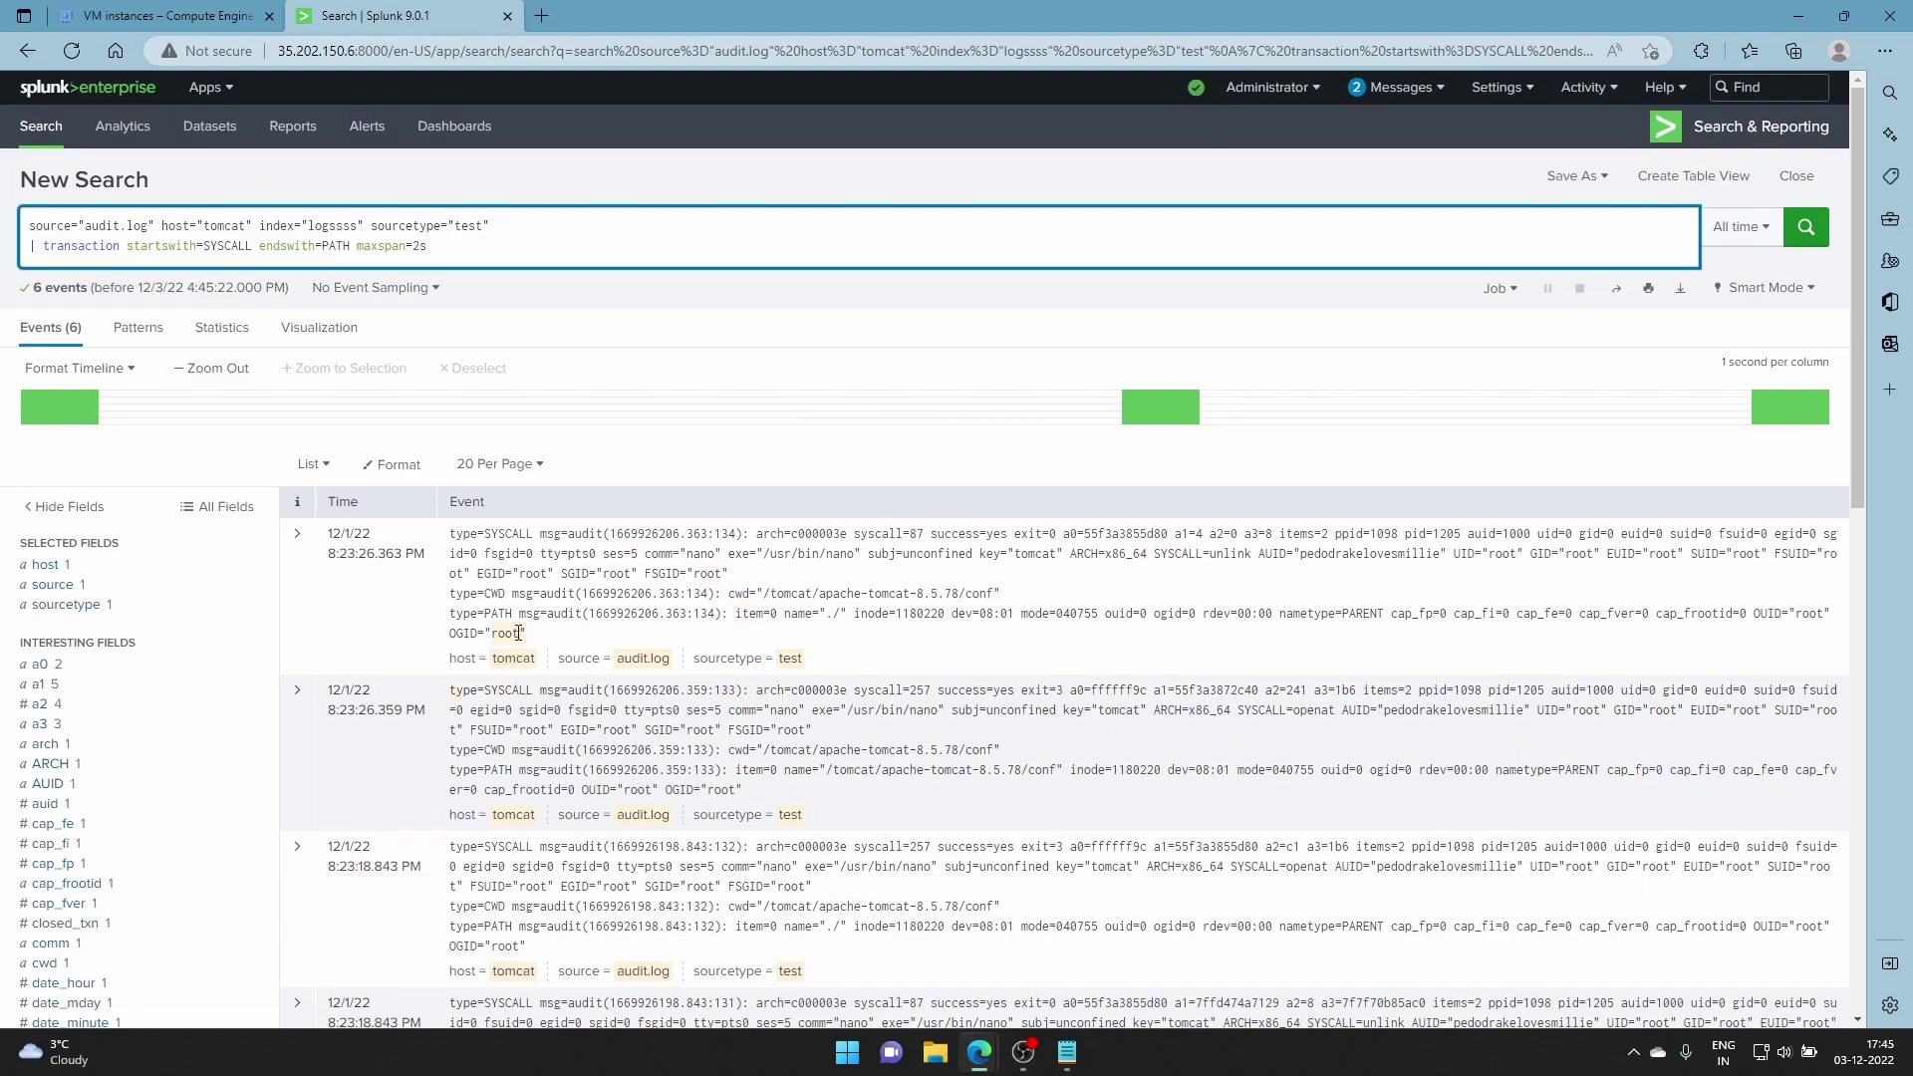
scroll(548, 616, down, 3)
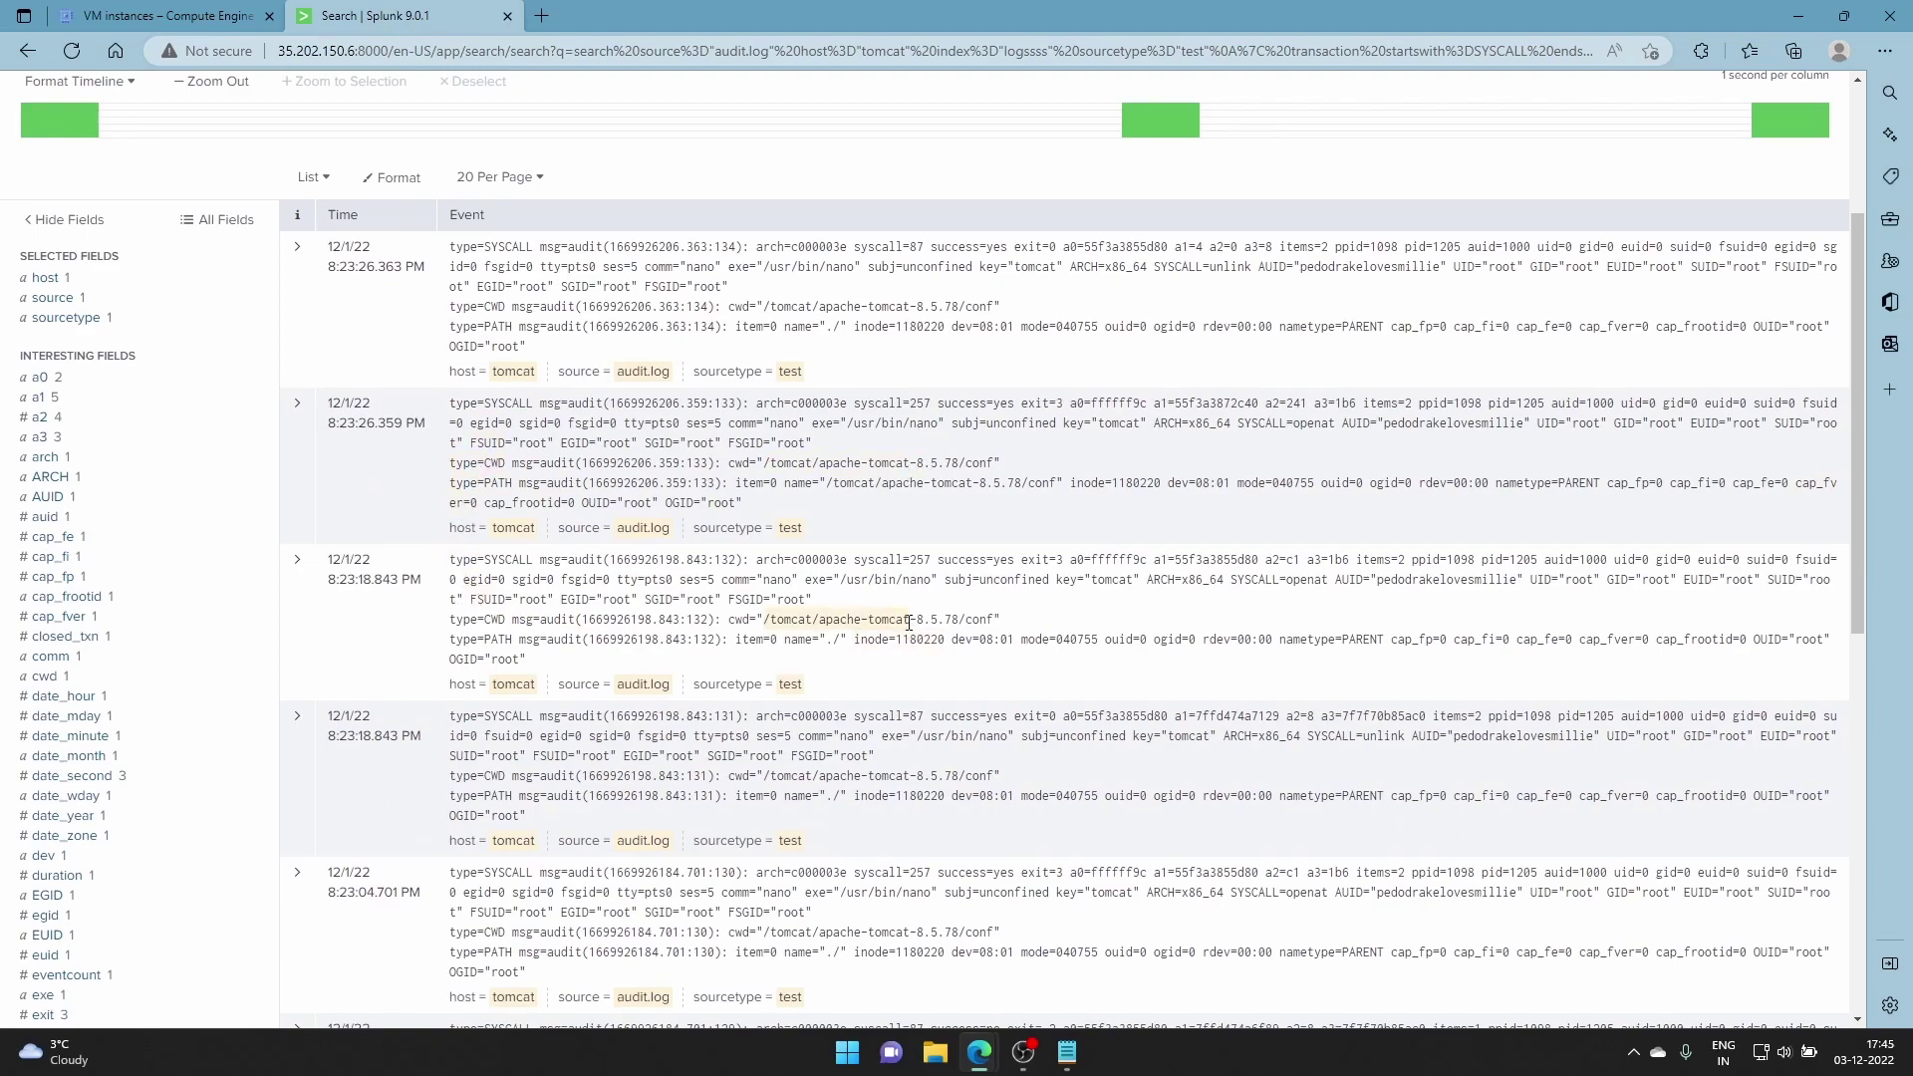
scroll(908, 622, down, 3)
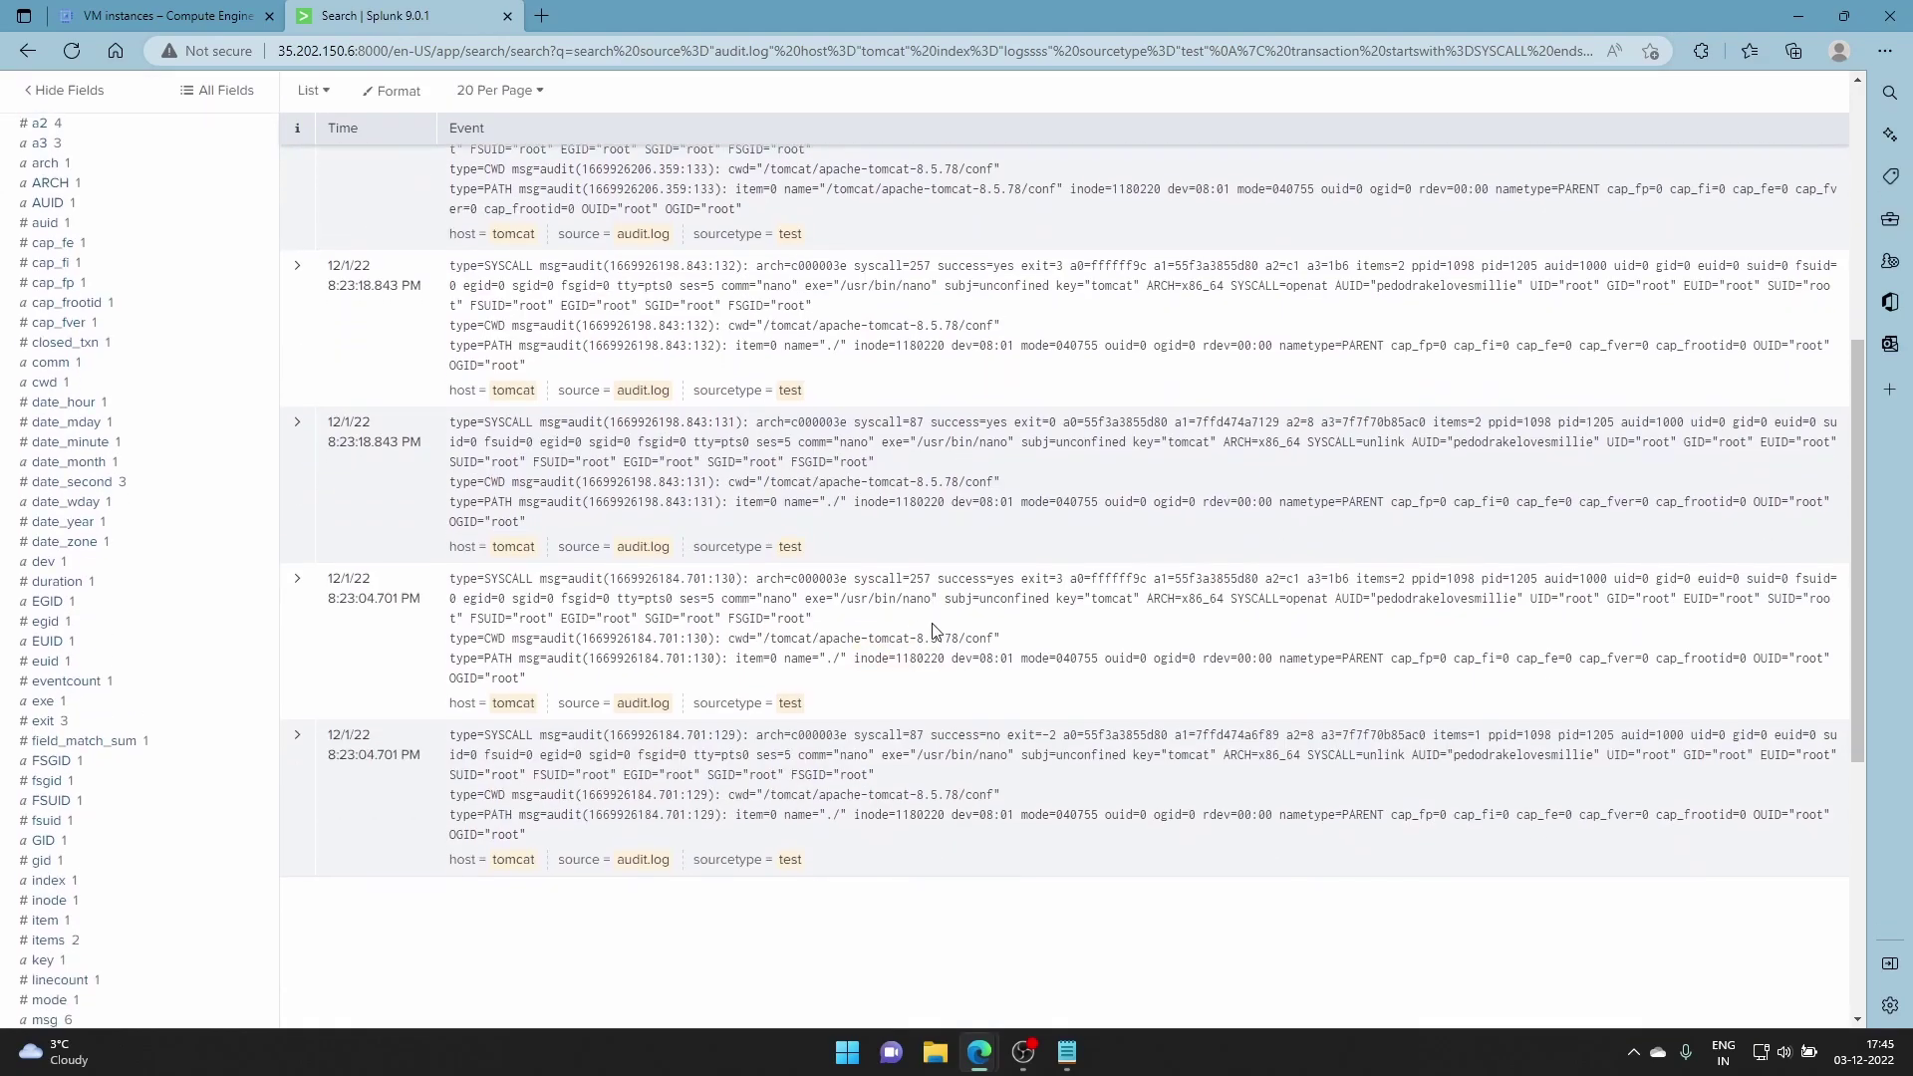
scroll(747, 683, up, 6)
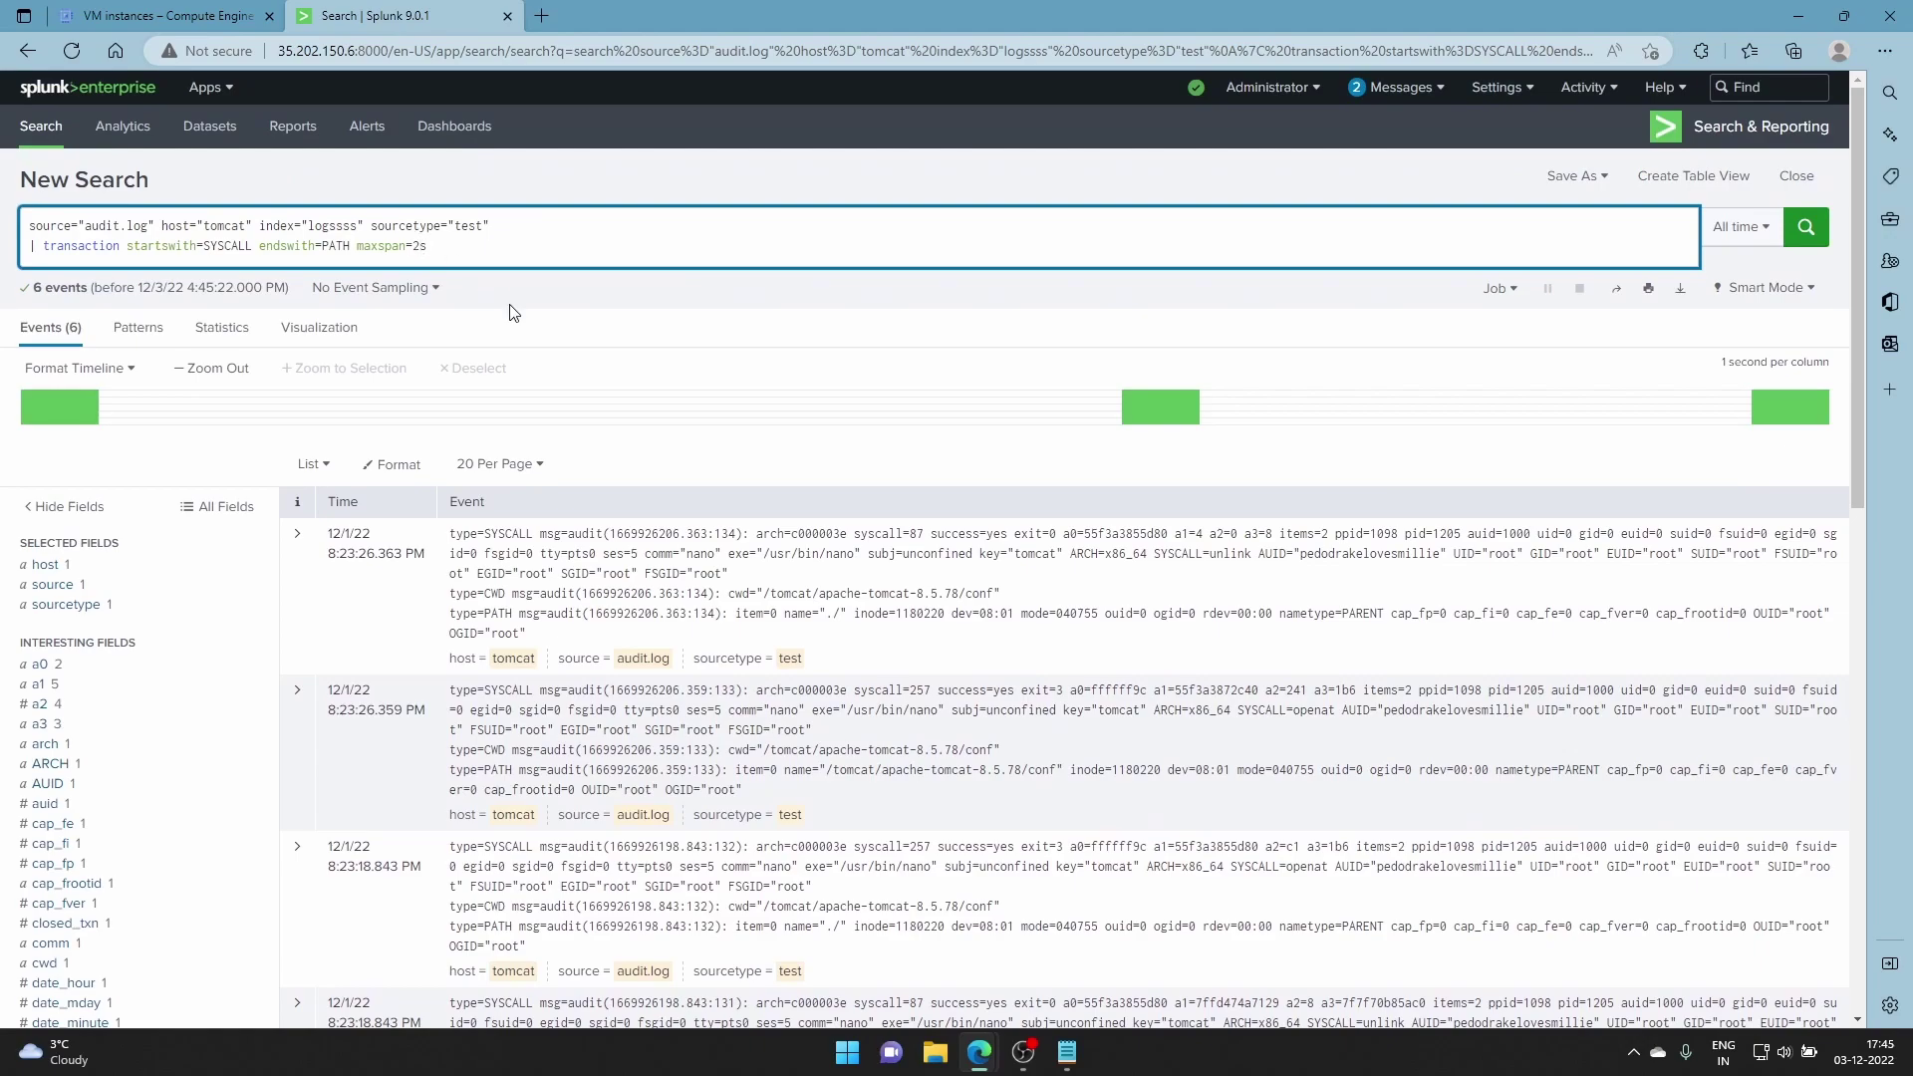
- Change the maxspan value to 3s and rerun, again getting 6 events
key(BackSpace)
key(Return)
scroll(702, 655, down, 4)
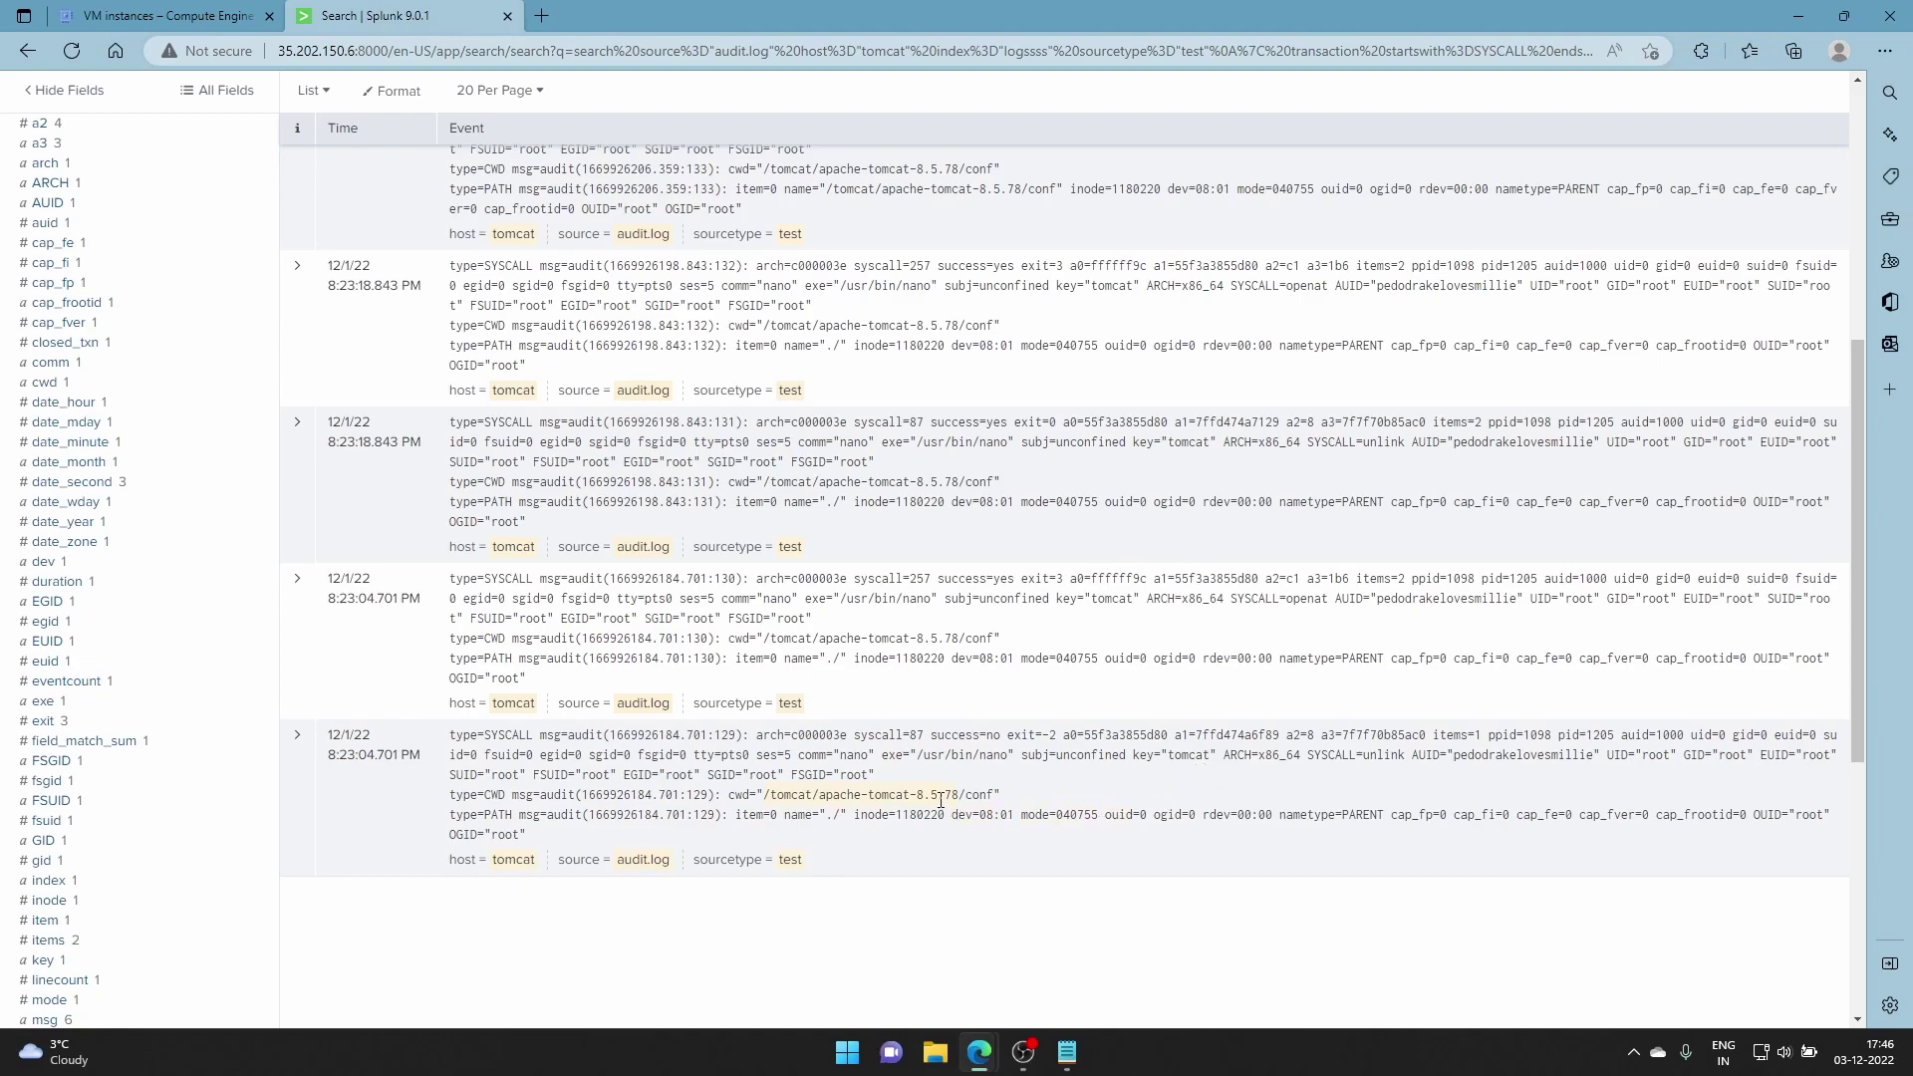
scroll(940, 800, up, 6)
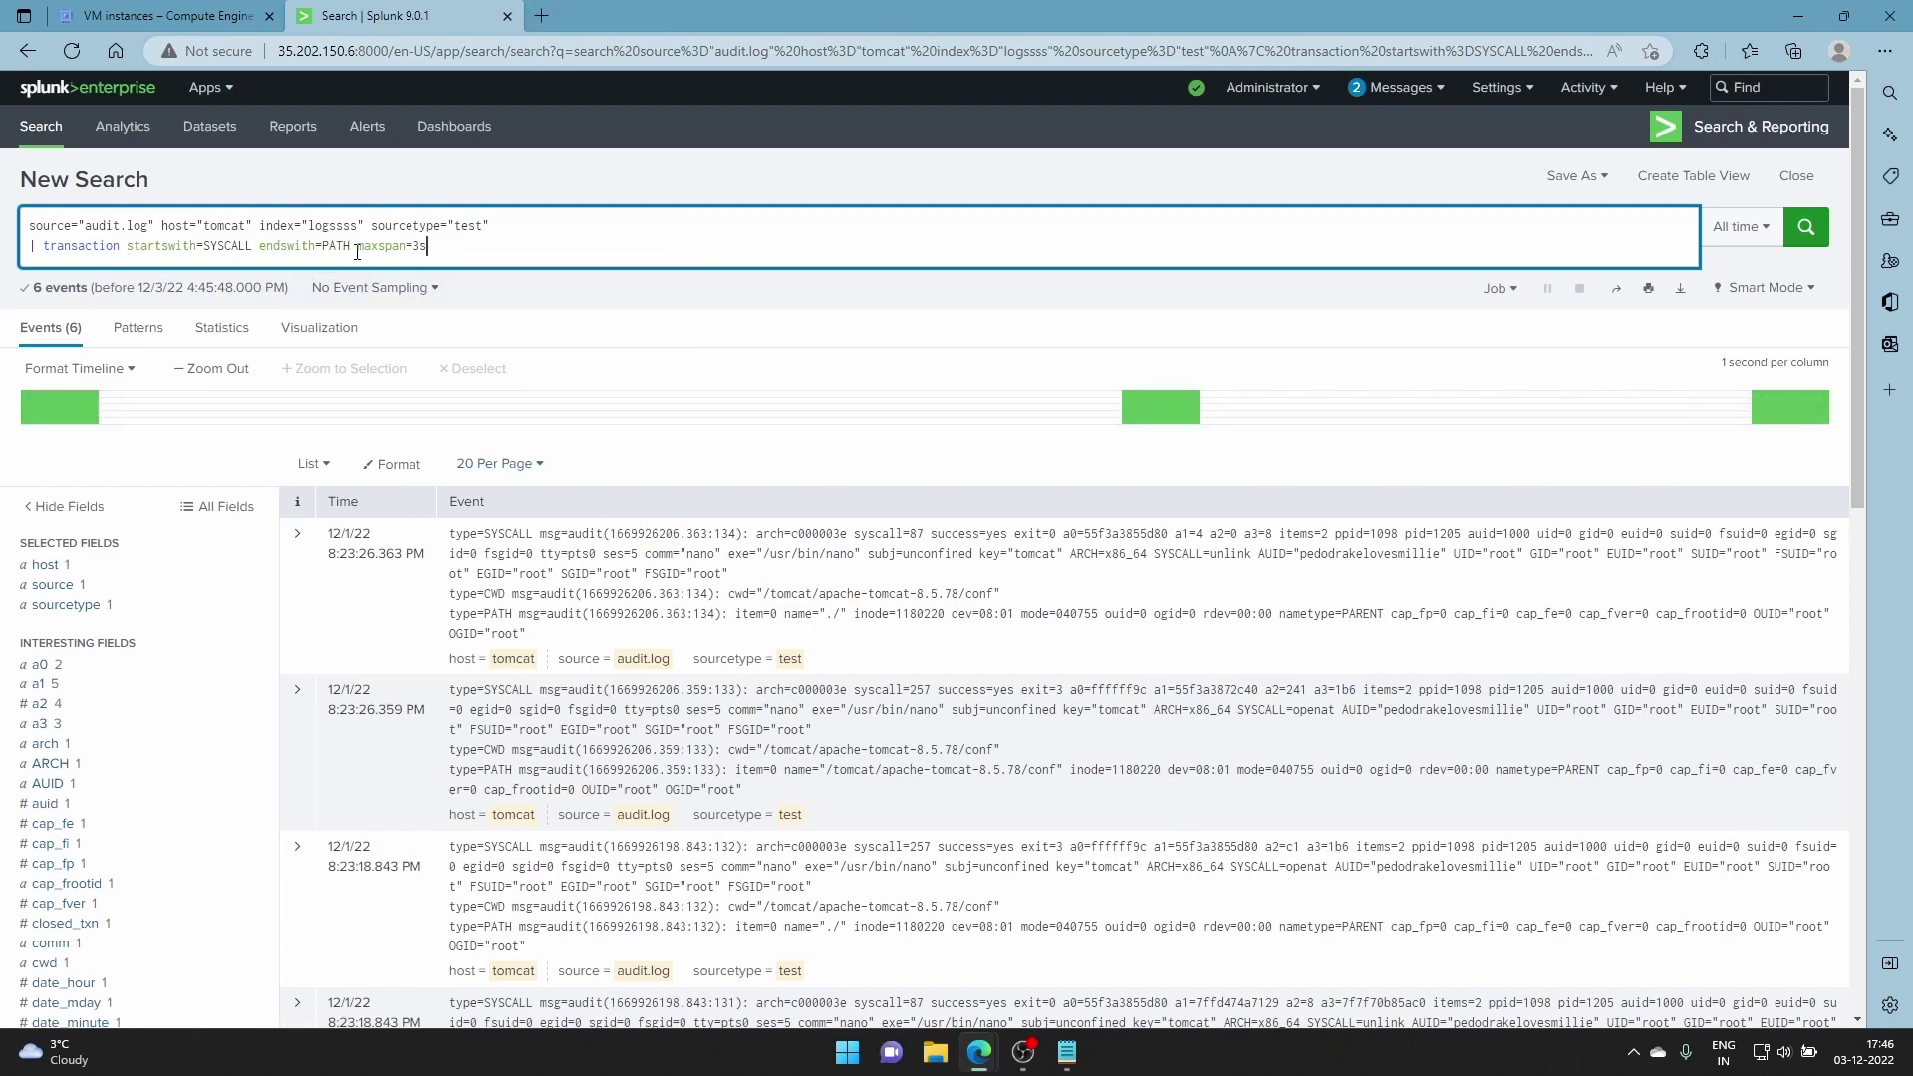
- Delete the maxspan=3s clause, rerun the SYSCALL-to-PATH transaction, and scroll through the 11 events
drag(357, 252, 449, 245)
key(BackSpace)
key(Return)
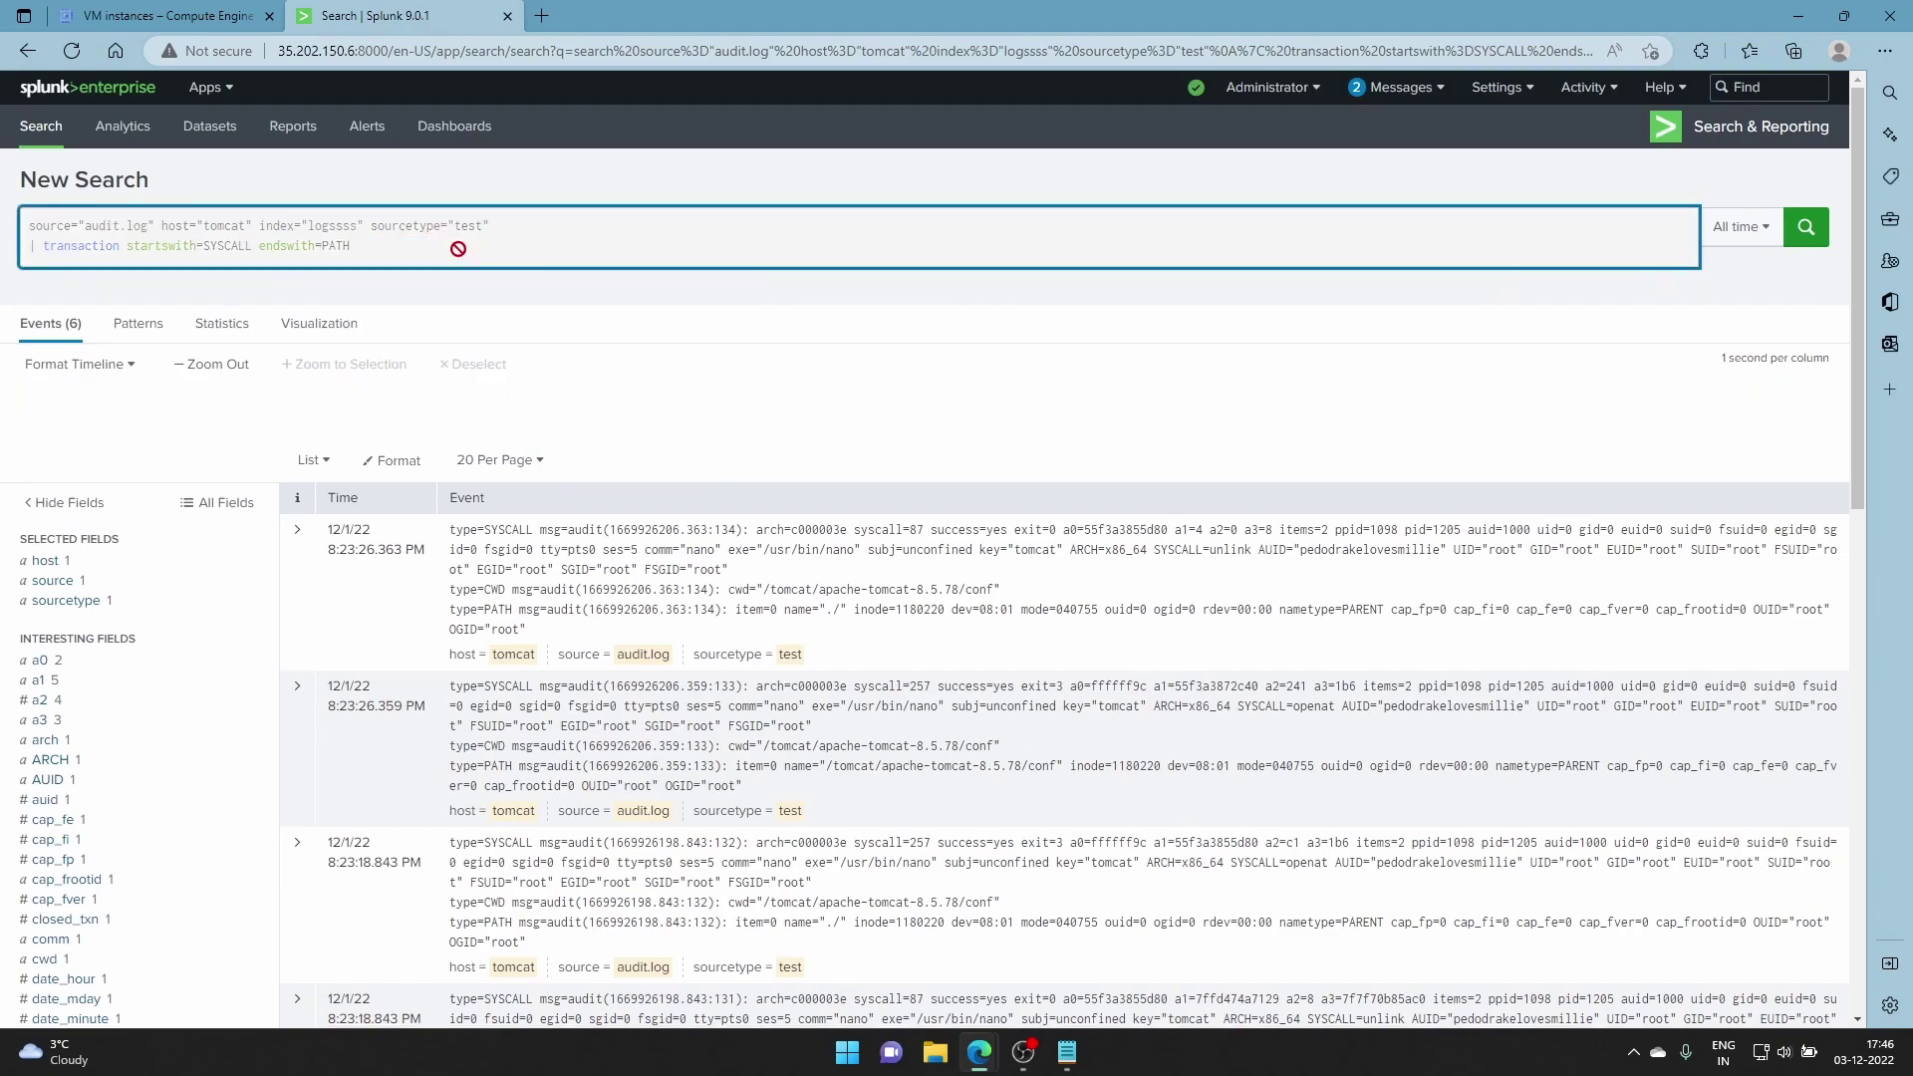
scroll(498, 321, down, 3)
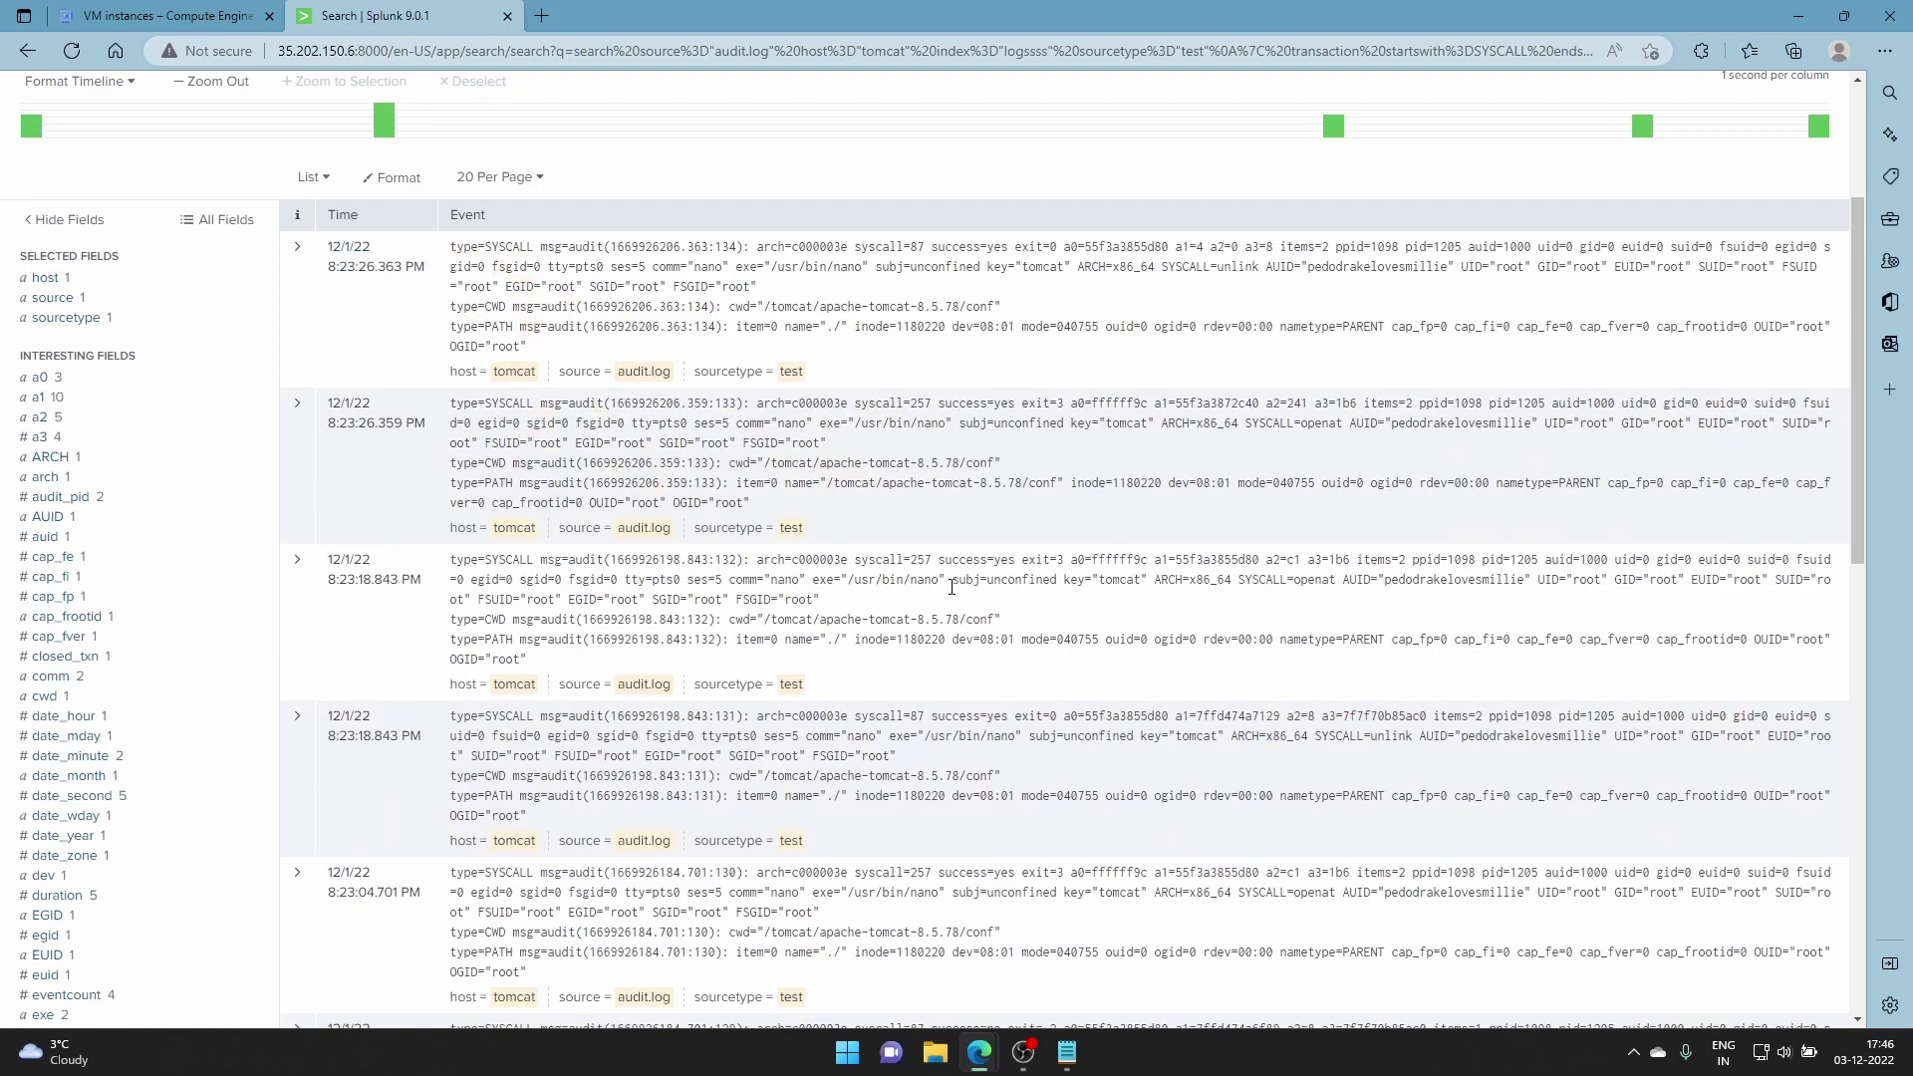
scroll(951, 586, up, 3)
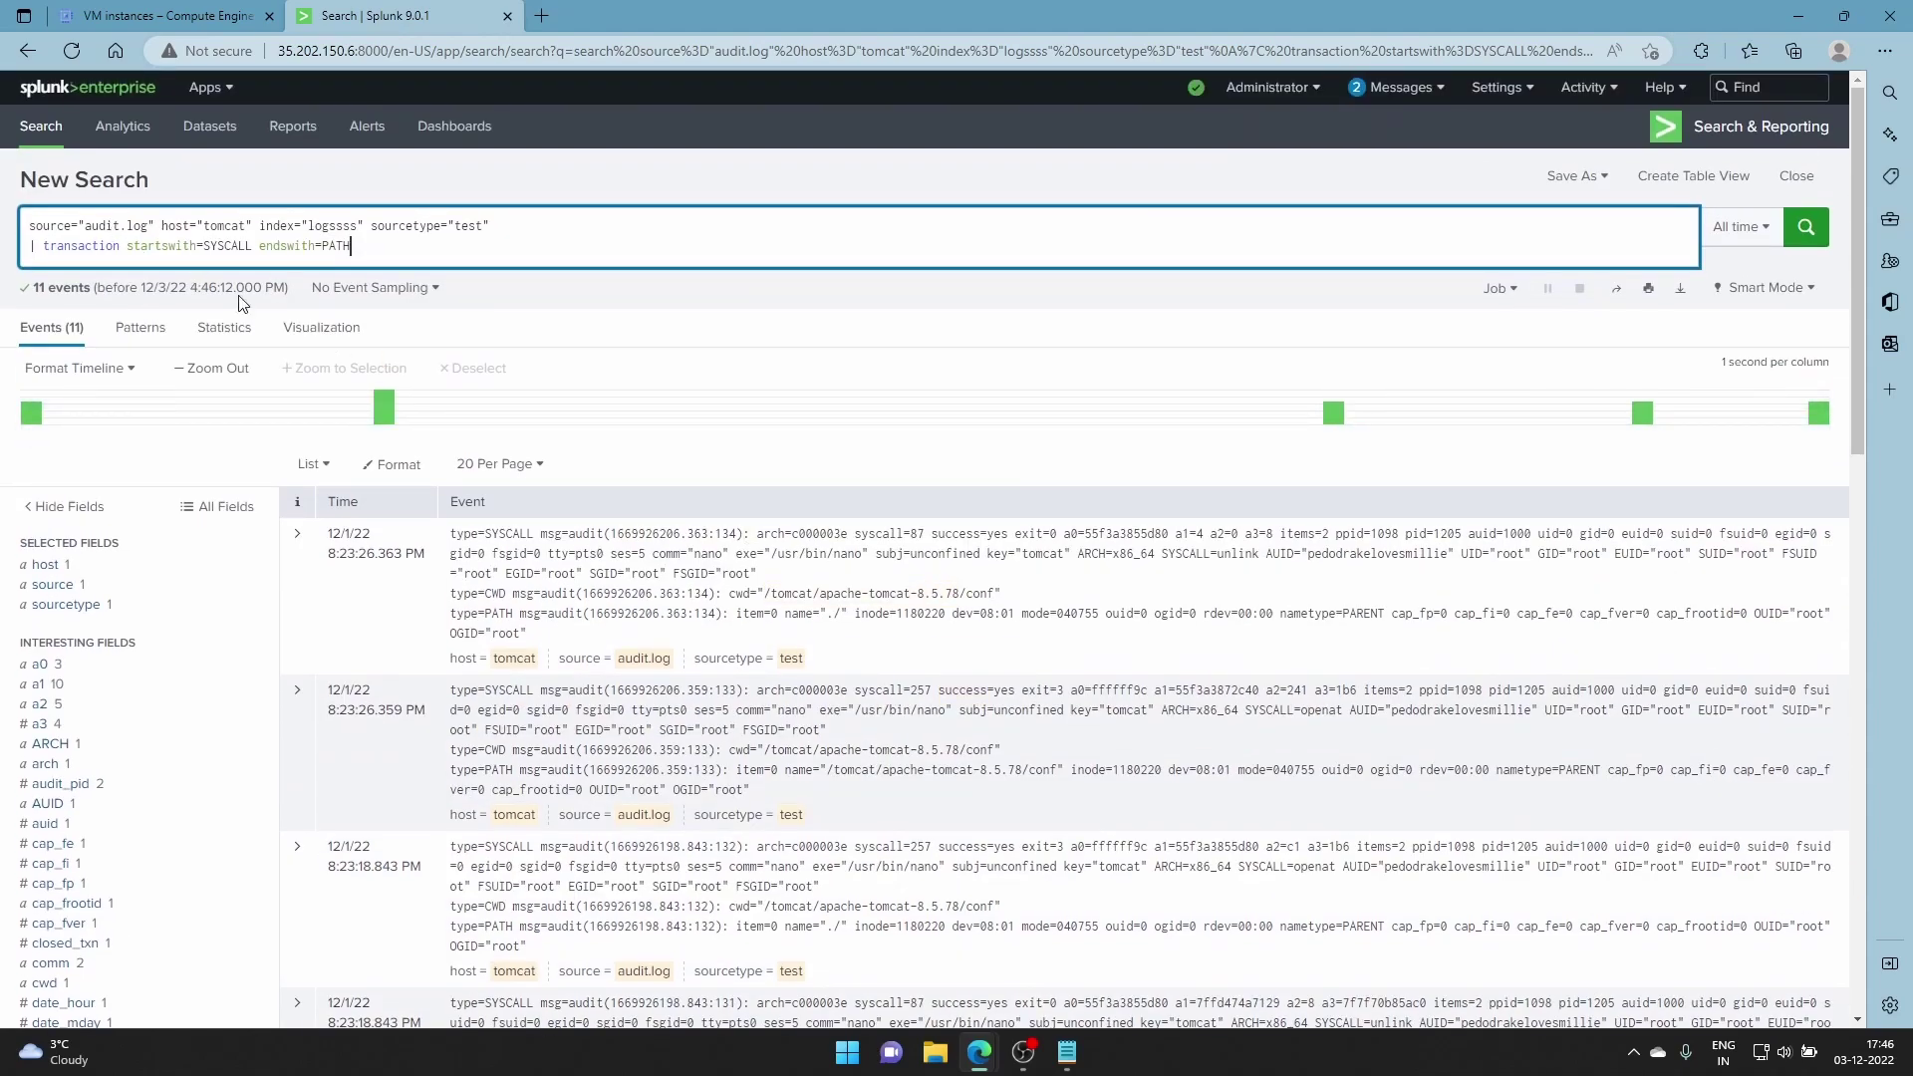
scroll(986, 597, down, 2)
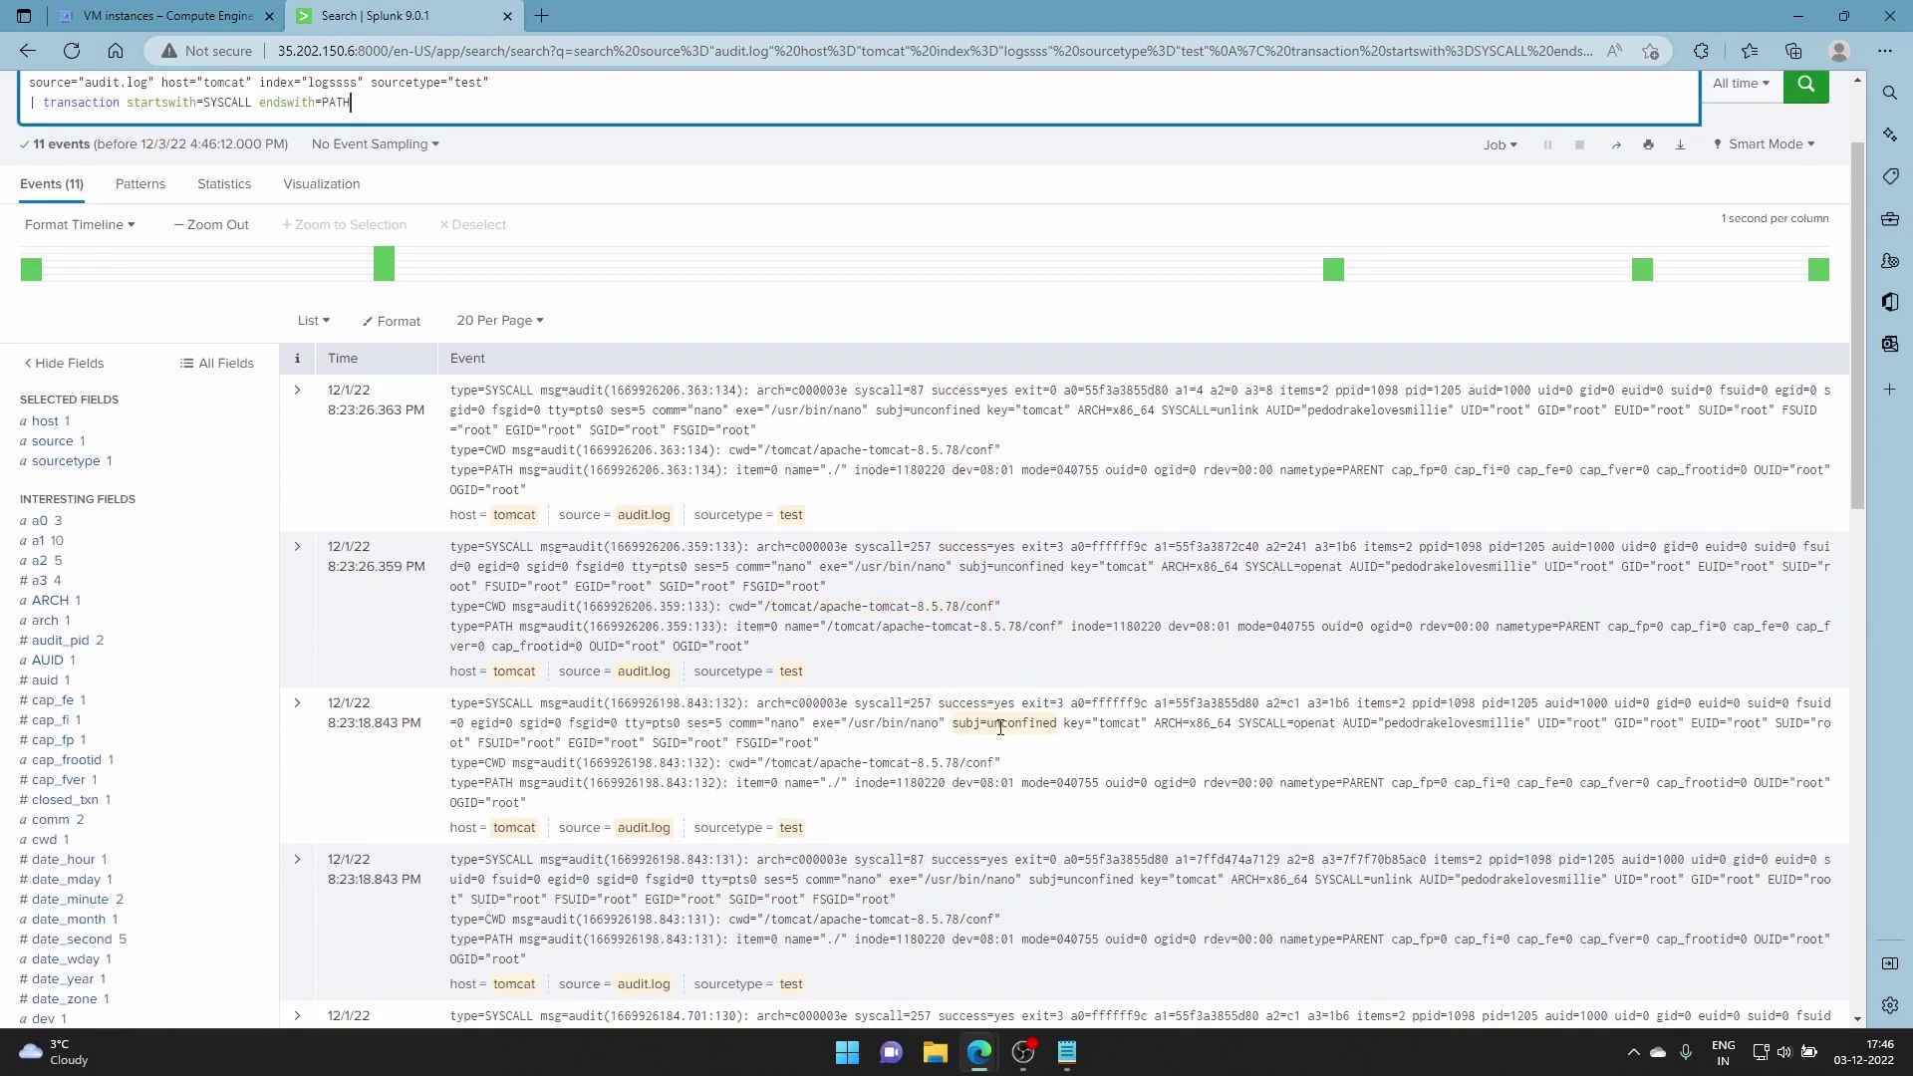